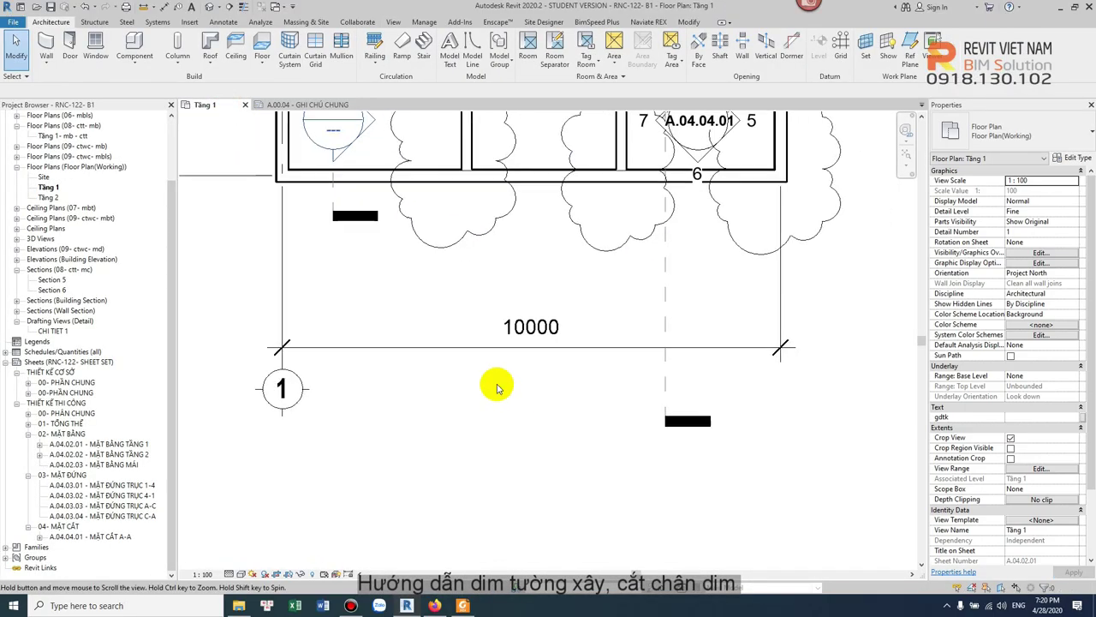
Rename the 10000 wall dimension's type to RNC-122-2.0-UTM-0.8W.
left_click(460, 348)
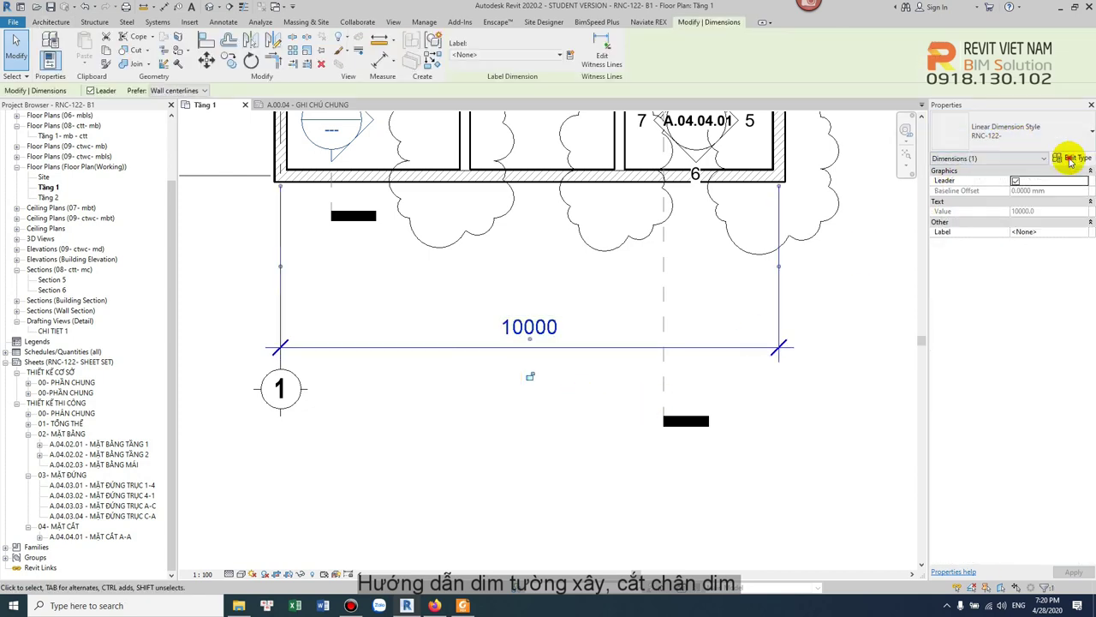
left_click(1070, 160)
left_click(942, 77)
left_click(842, 275)
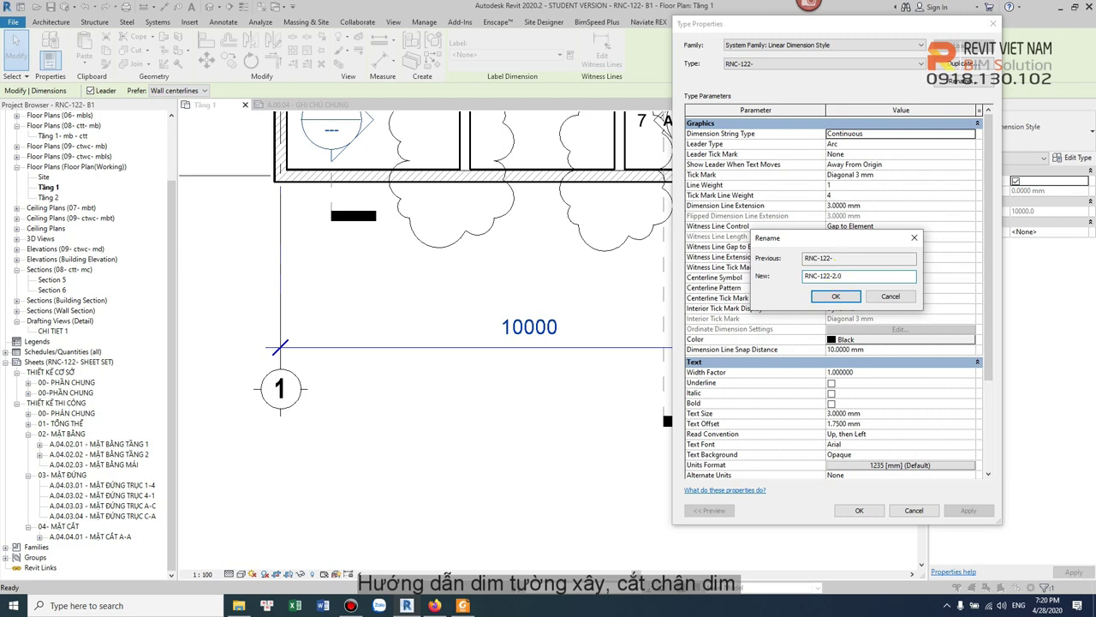
type("-UTM-0.8W")
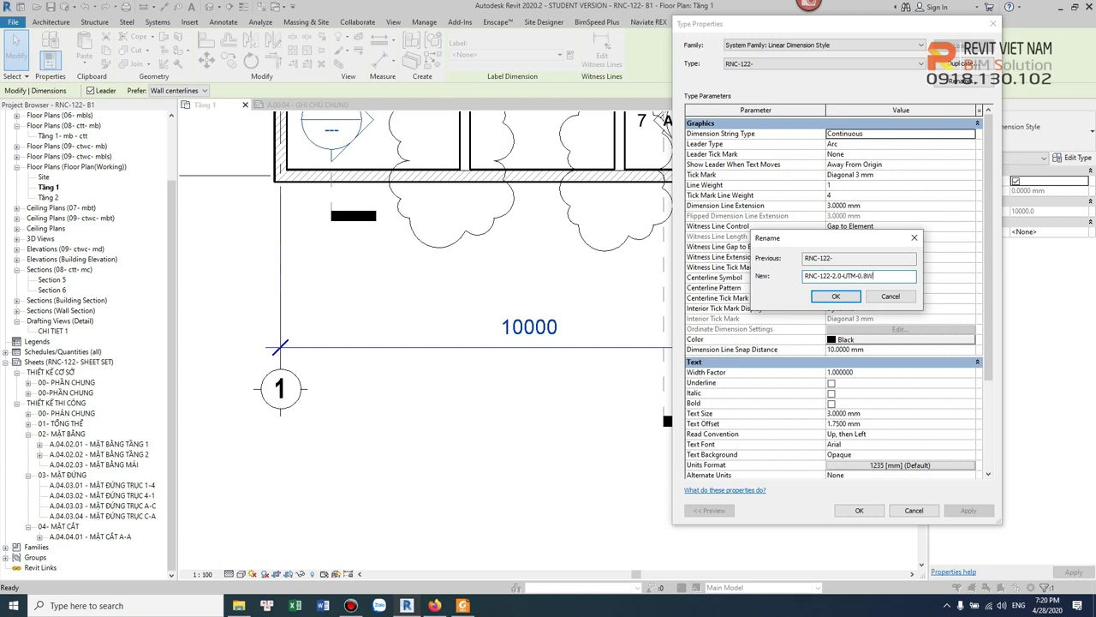
left_click(835, 293)
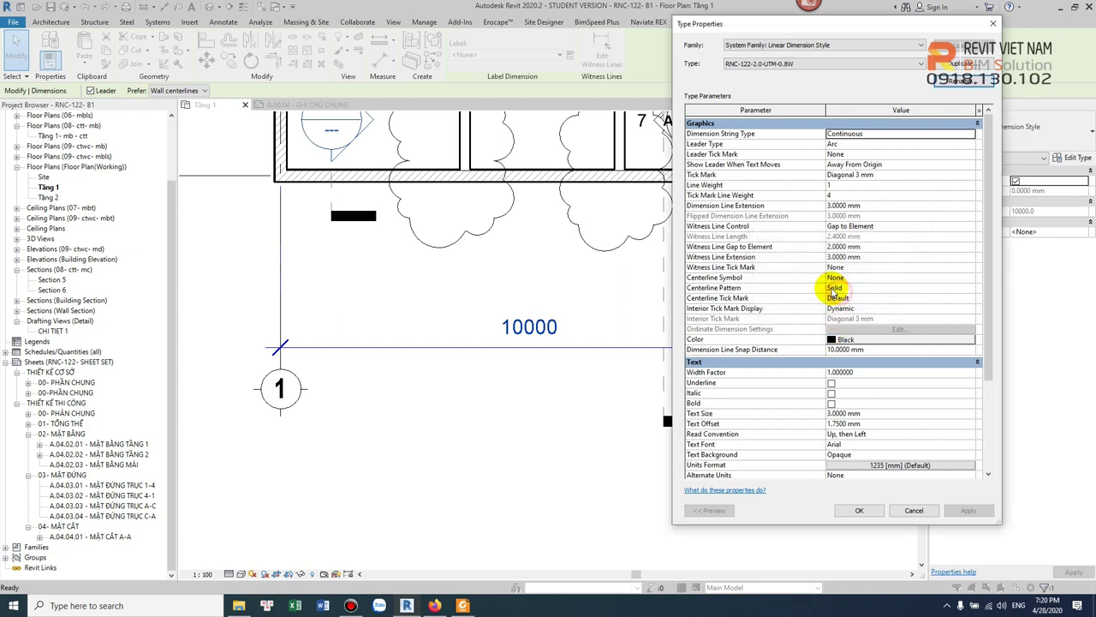
Set the style's width factor to 0.8 and text size to 2 mm.
scroll(842, 364, "down", 1)
left_click(847, 350)
type("0.8")
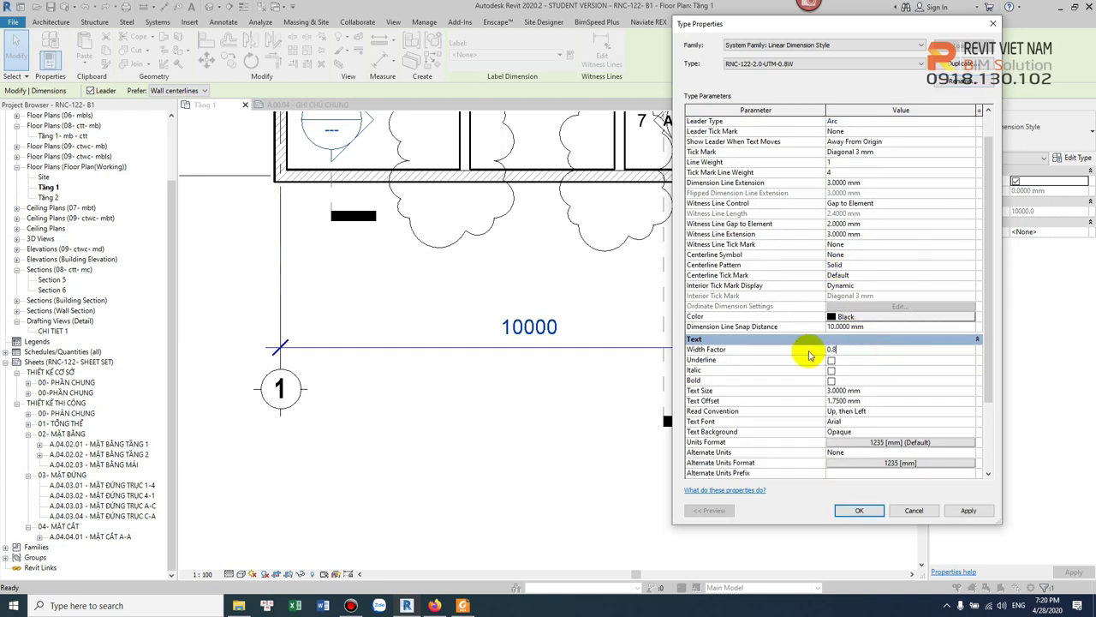
left_click(868, 391)
type("2.0000")
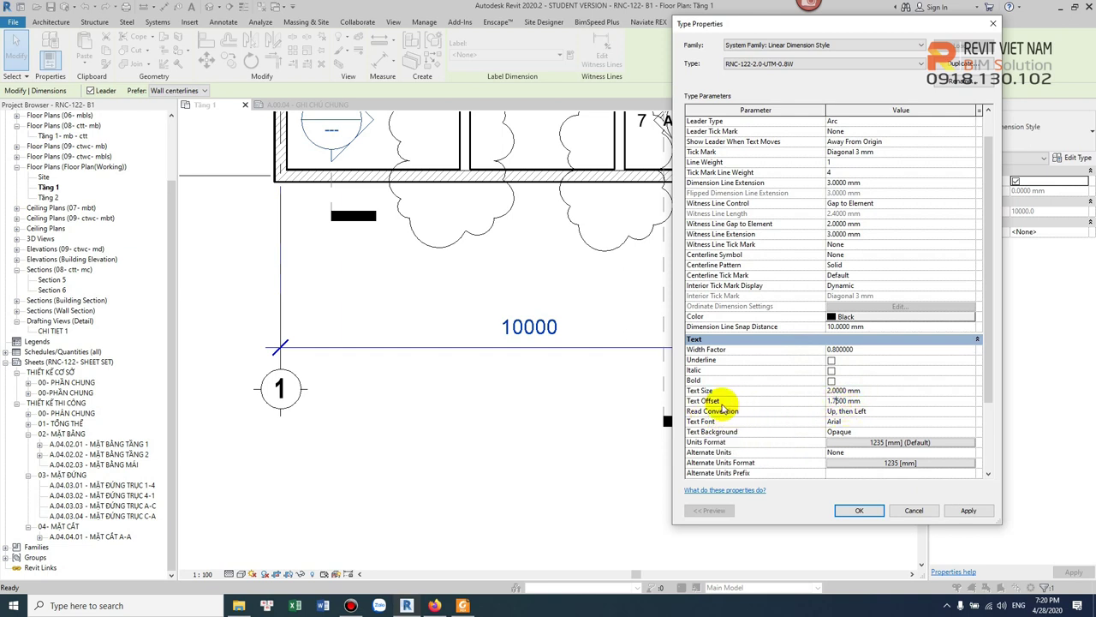
left_click(859, 510)
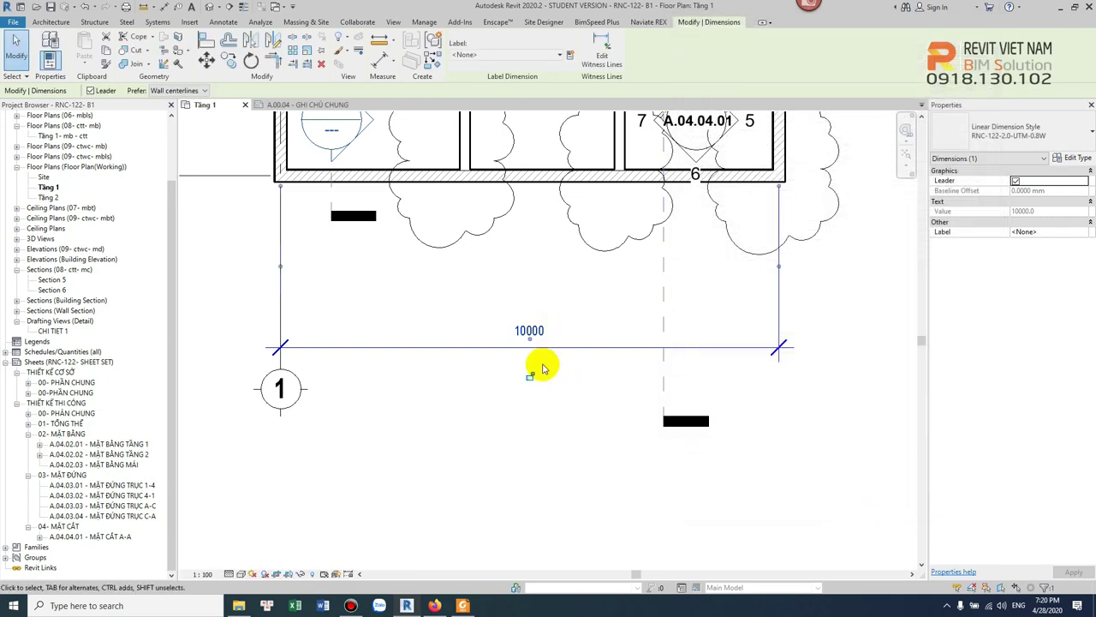
Give the 10000 dimension's style a 1 mm text offset.
scroll(542, 368, "up", 5)
left_click(546, 377)
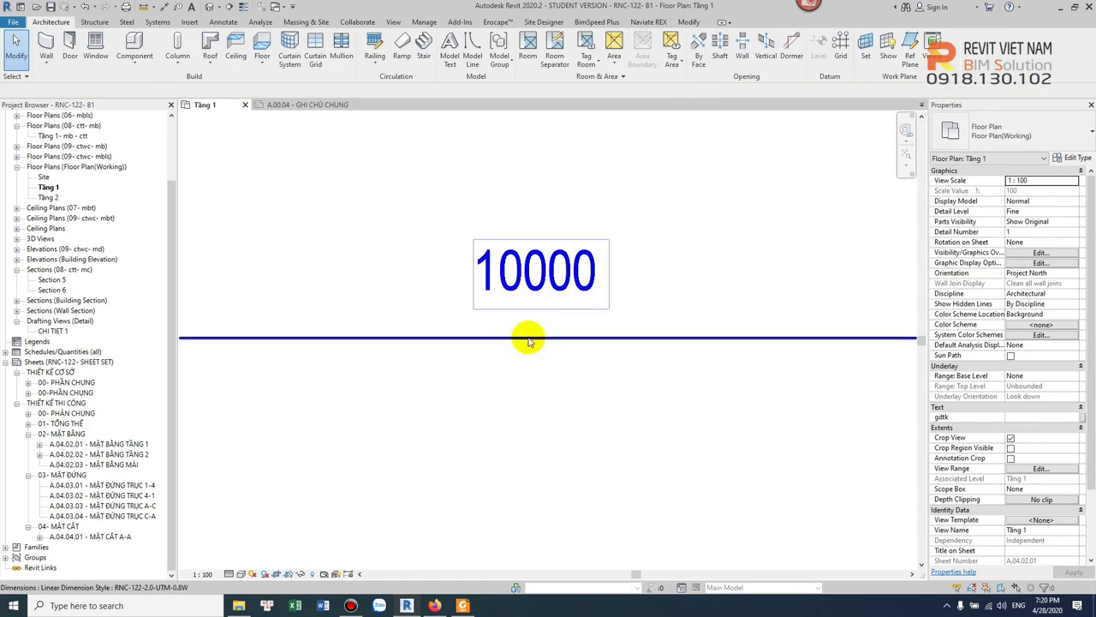
left_click(571, 332)
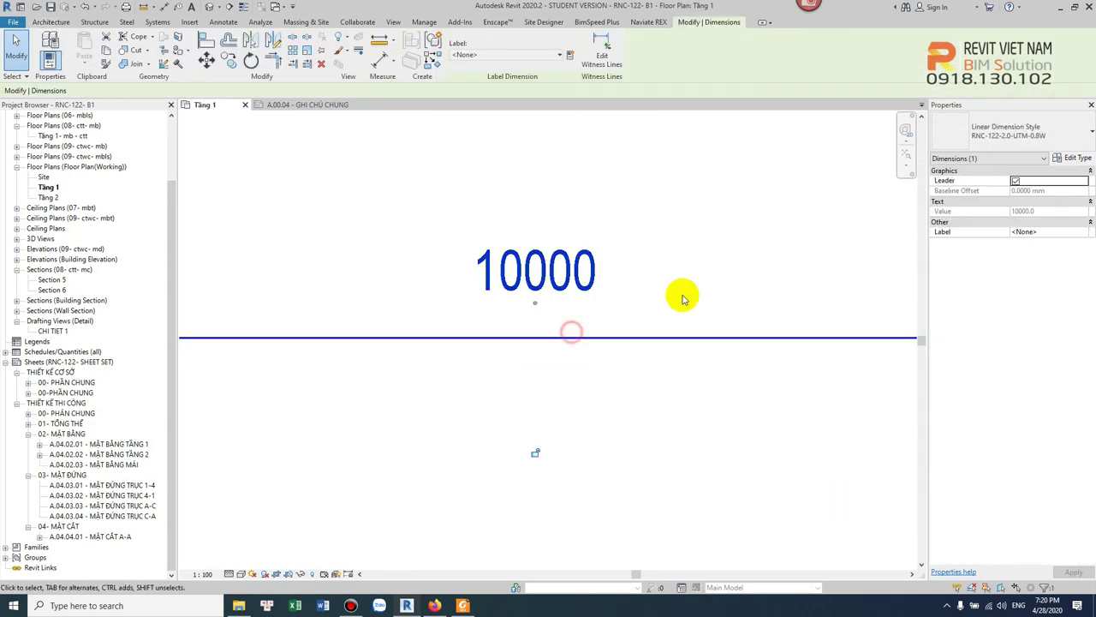
left_click(1073, 157)
left_click(872, 423)
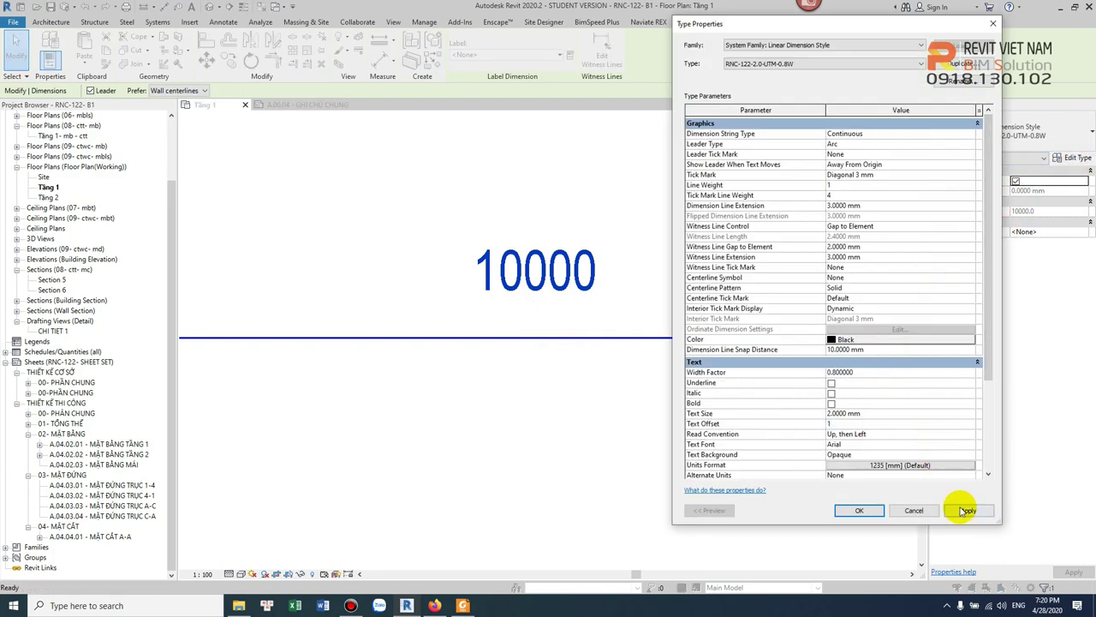
left_click(964, 510)
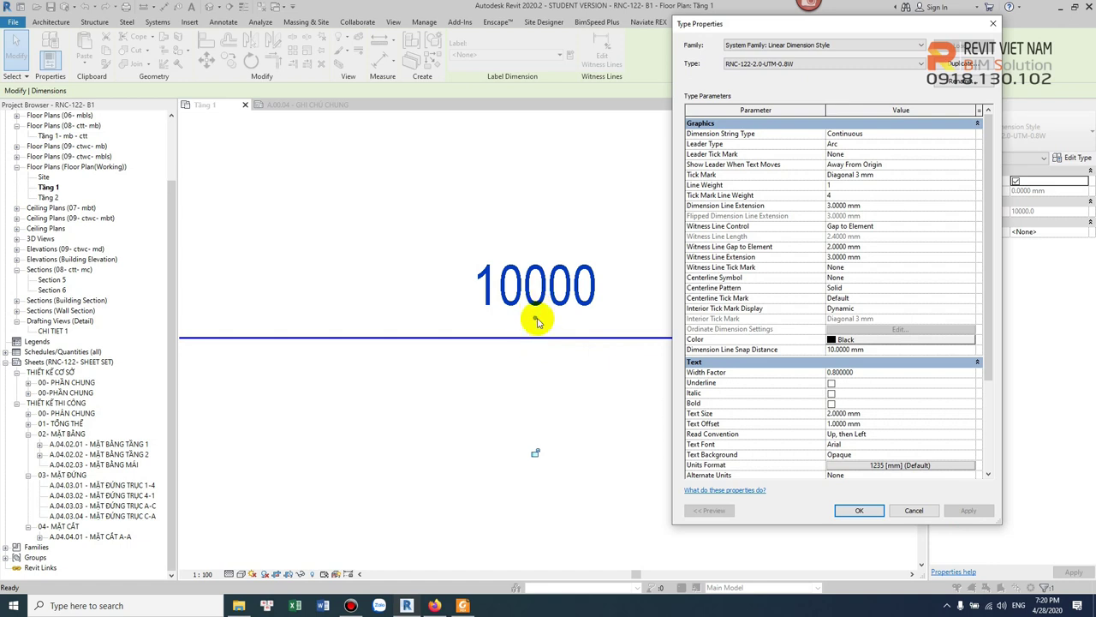
Change the style's text font to UTM Neo Sans Intel and save it.
left_click(882, 445)
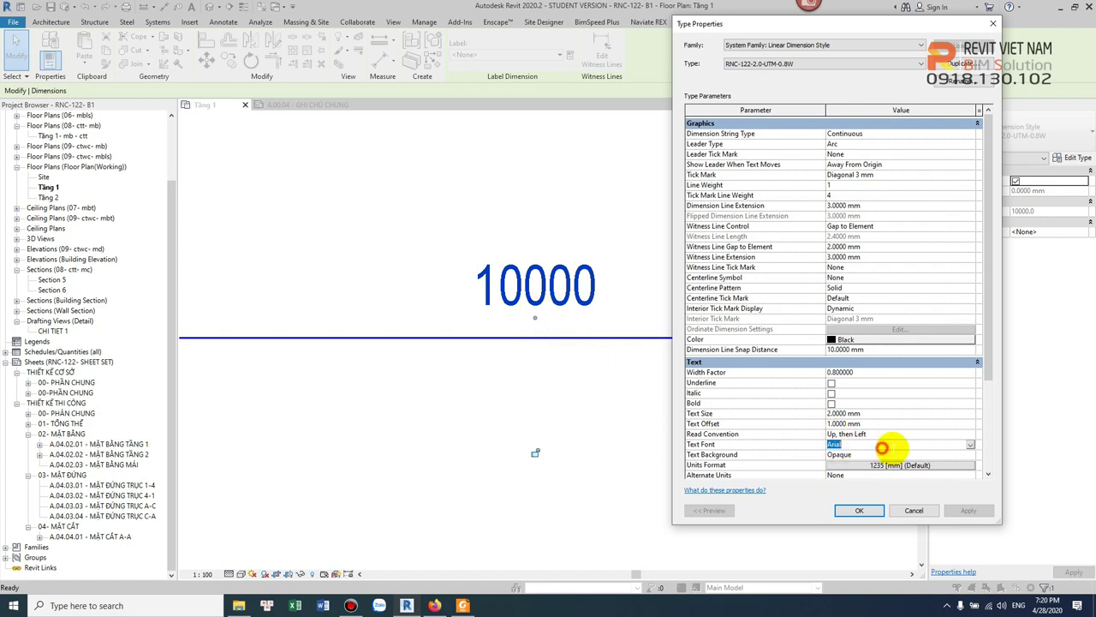
type("UTM Neo Sans Intel")
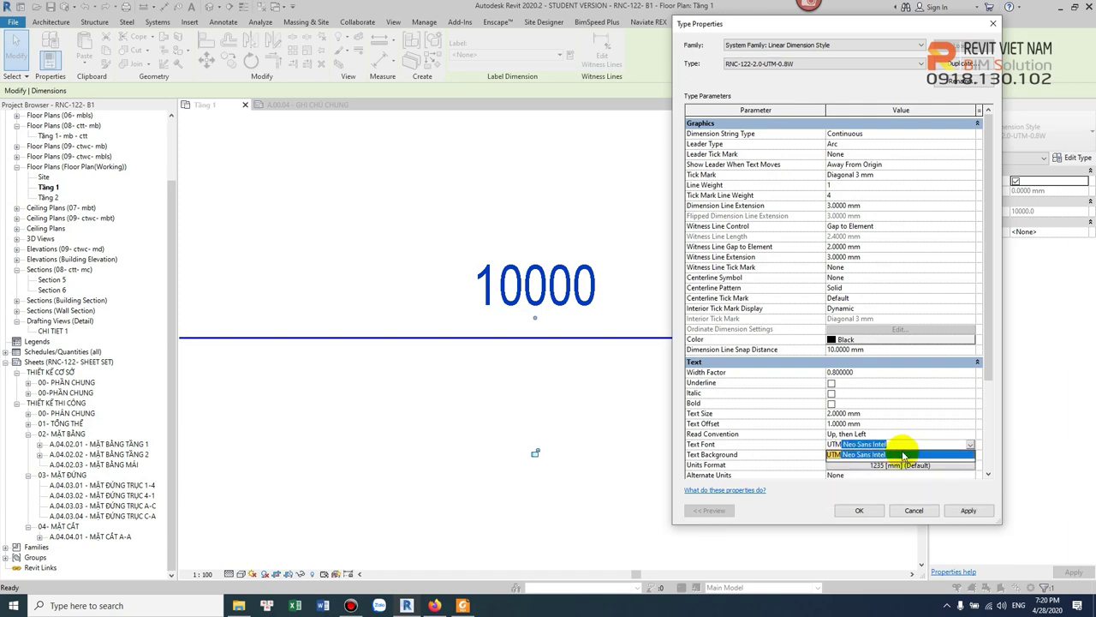
left_click(905, 454)
left_click(967, 511)
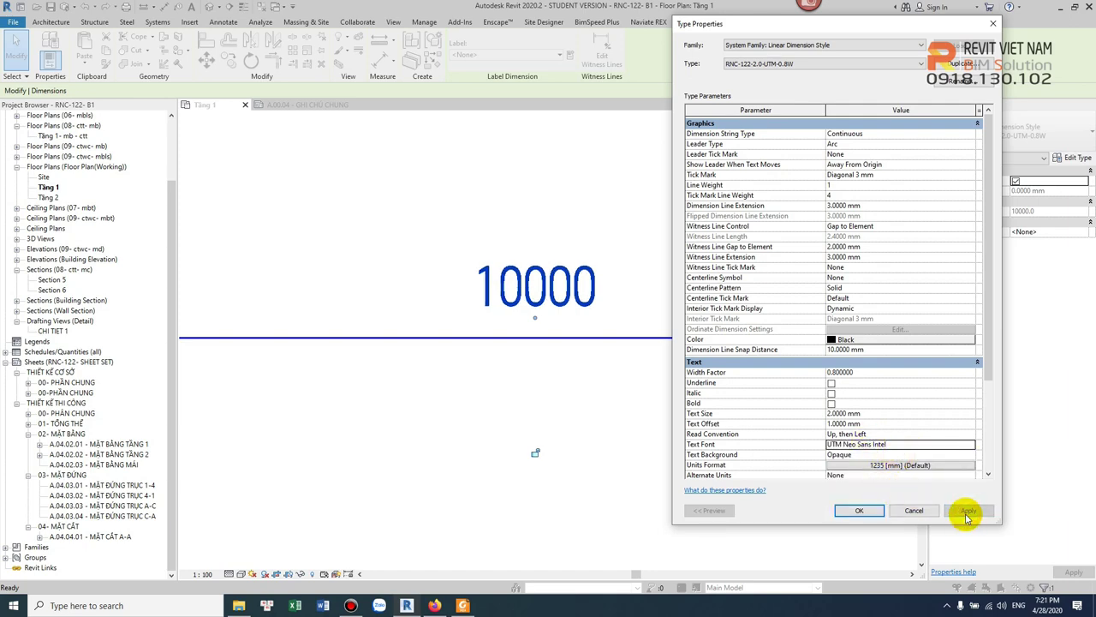
left_click(858, 511)
scroll(636, 403, "down", 2)
scroll(657, 411, "down", 3)
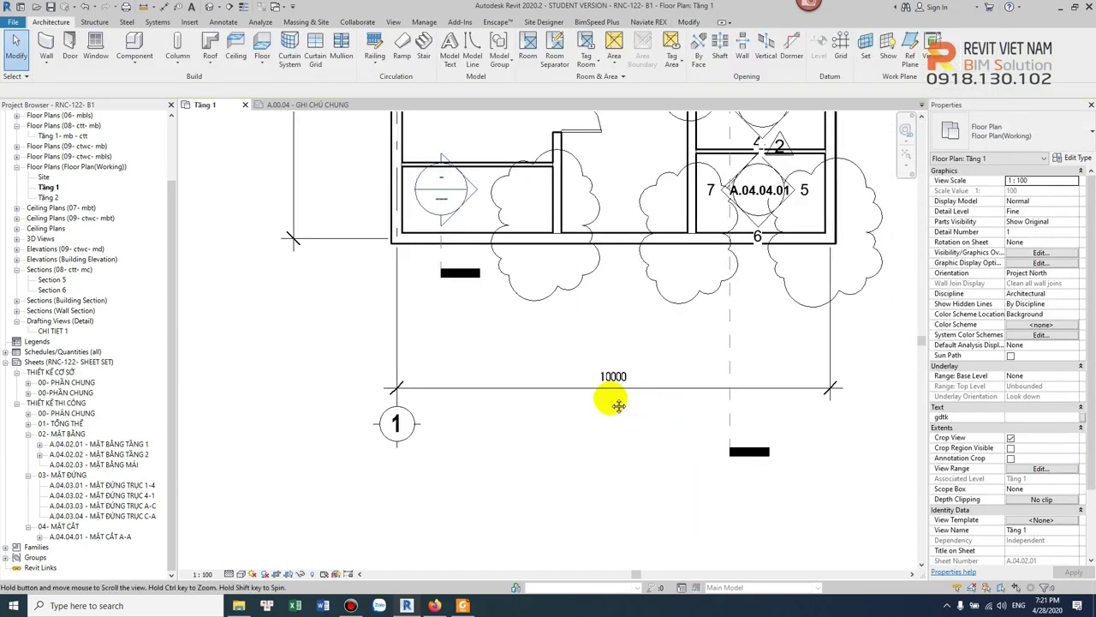
scroll(703, 390, "up", 2)
left_click(739, 376)
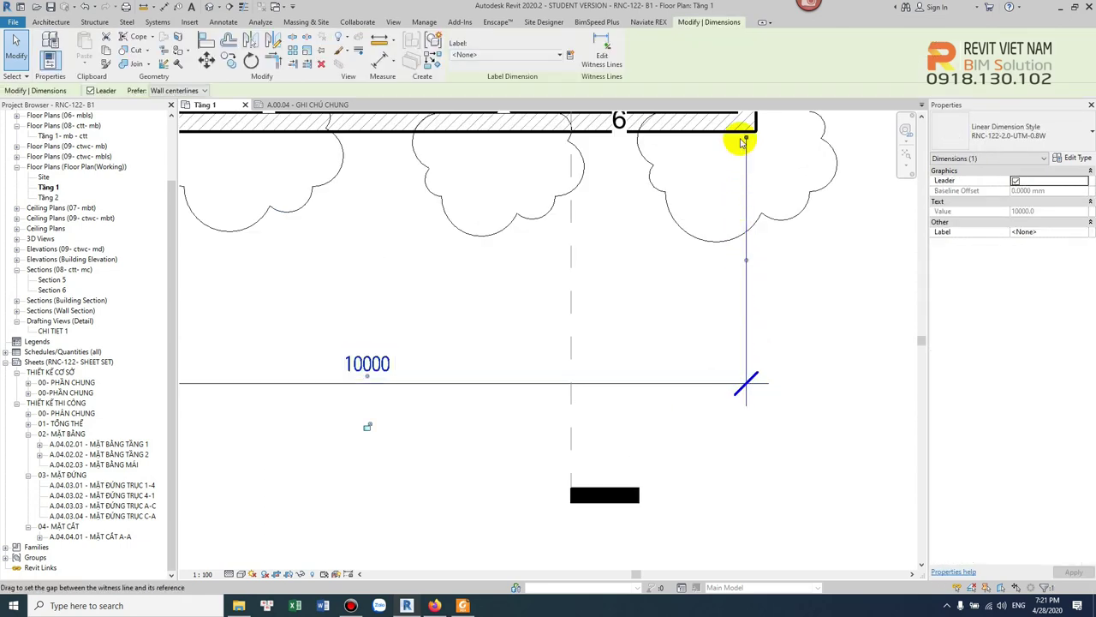
Drag the 10000 dimension line further down the plan.
left_click(729, 315)
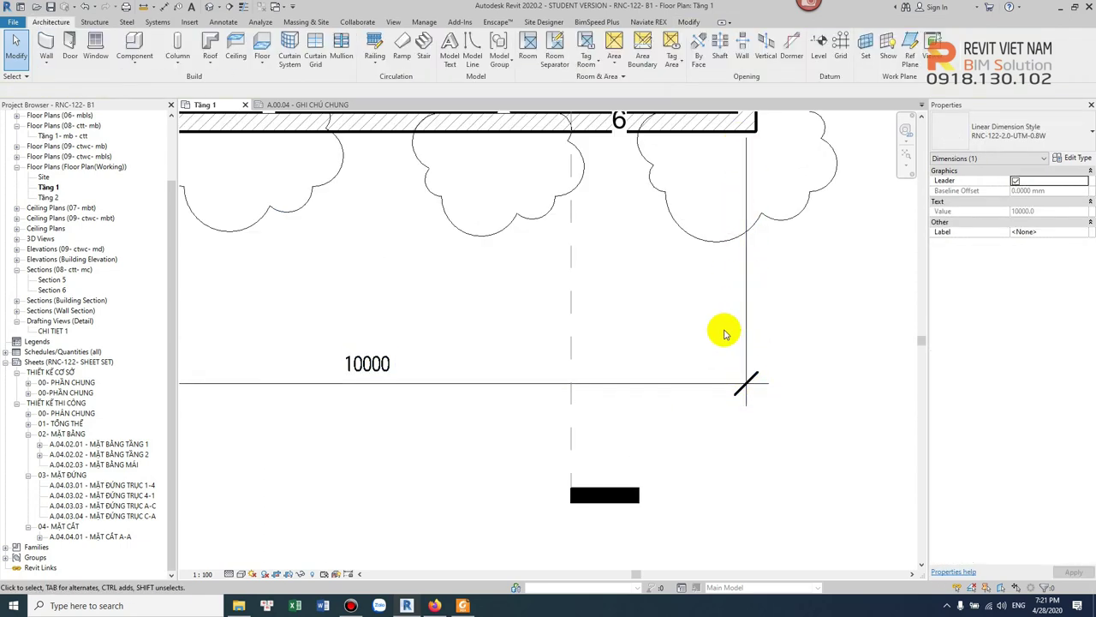
scroll(710, 351, "down", 2)
left_click(706, 358)
left_click_drag(710, 413, 722, 507)
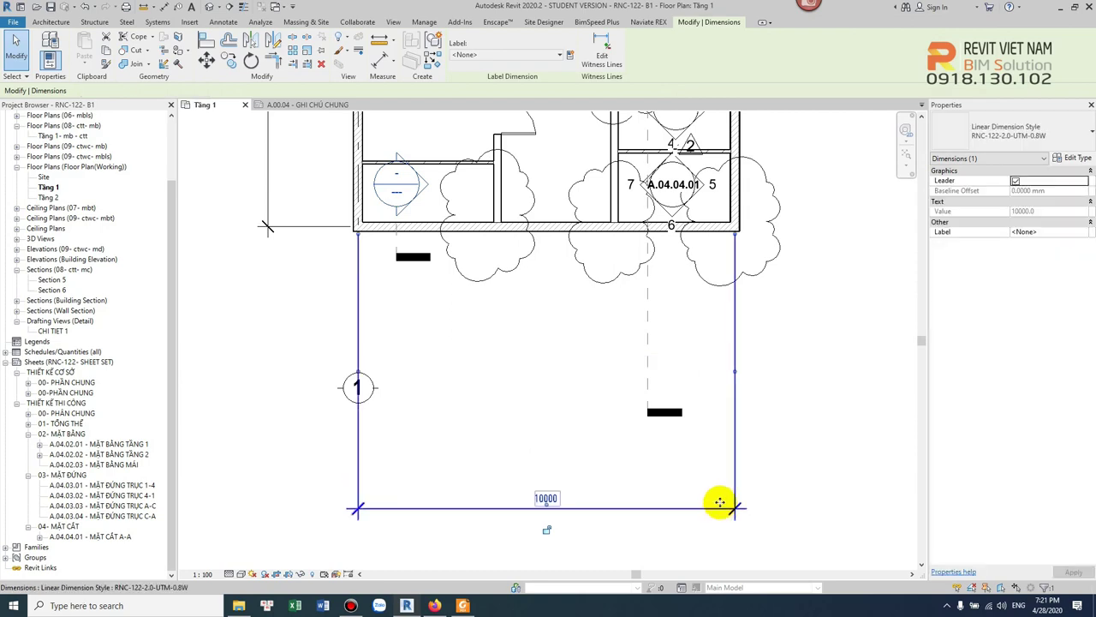
scroll(641, 428, "down", 2)
scroll(644, 435, "down", 1)
Start an aligned dimension (DI) measuring wall faces and pick the bottom wall.
key("Escape")
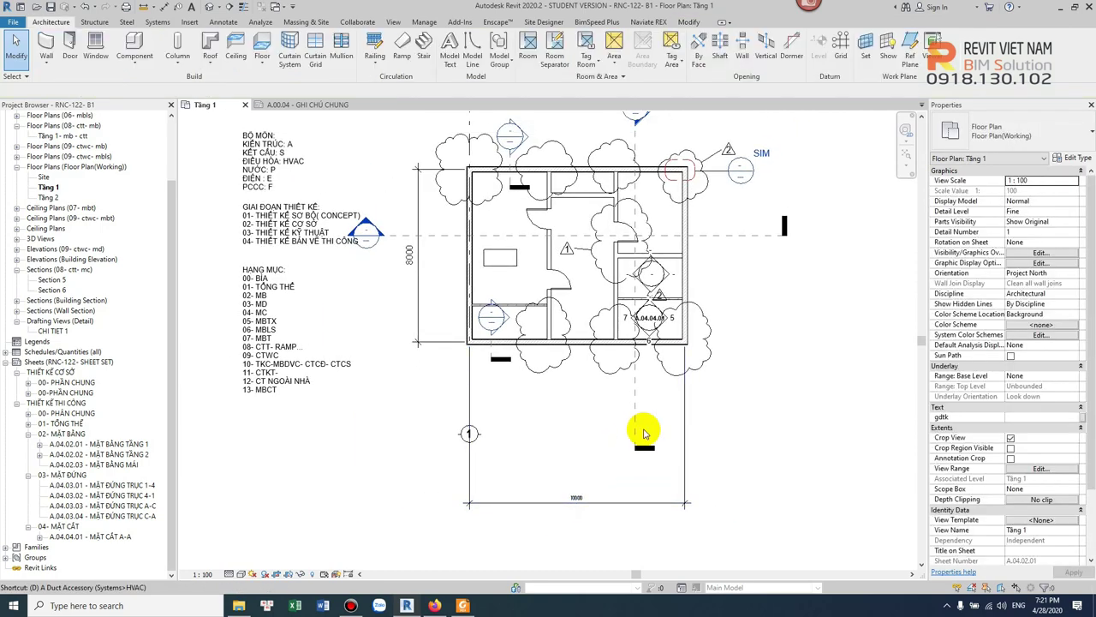
key("d")
key("i")
scroll(676, 343, "up", 2)
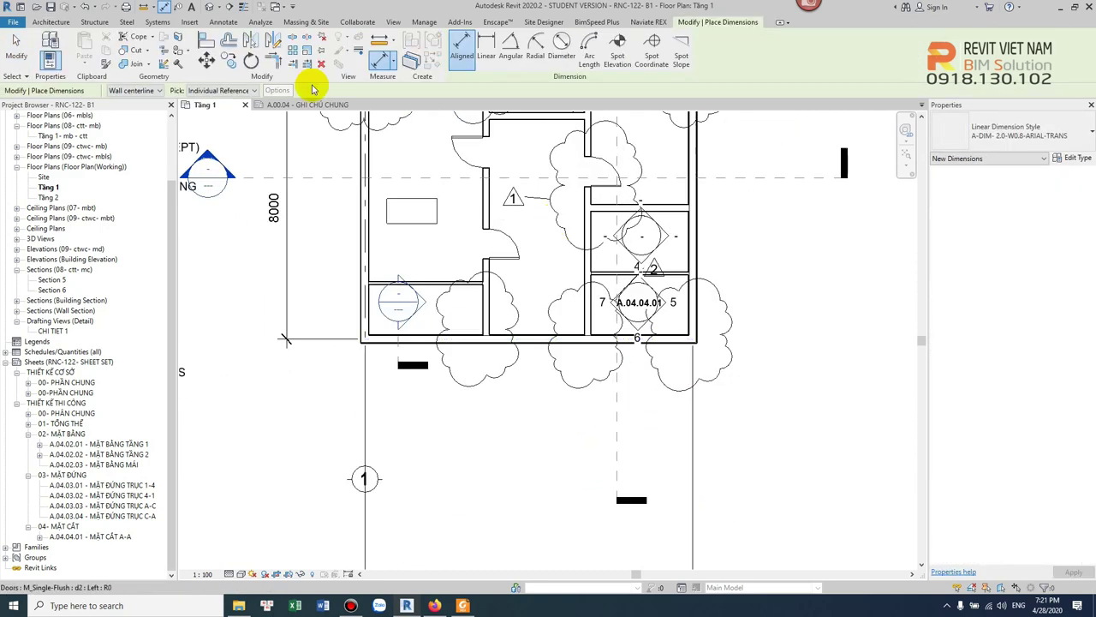
left_click(141, 90)
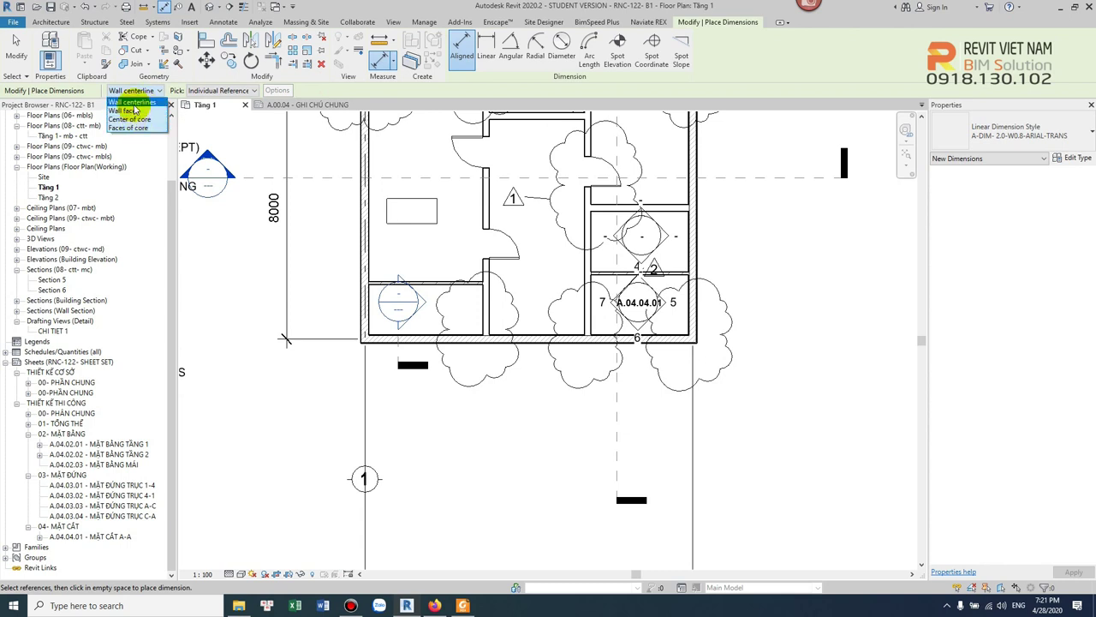
left_click(134, 103)
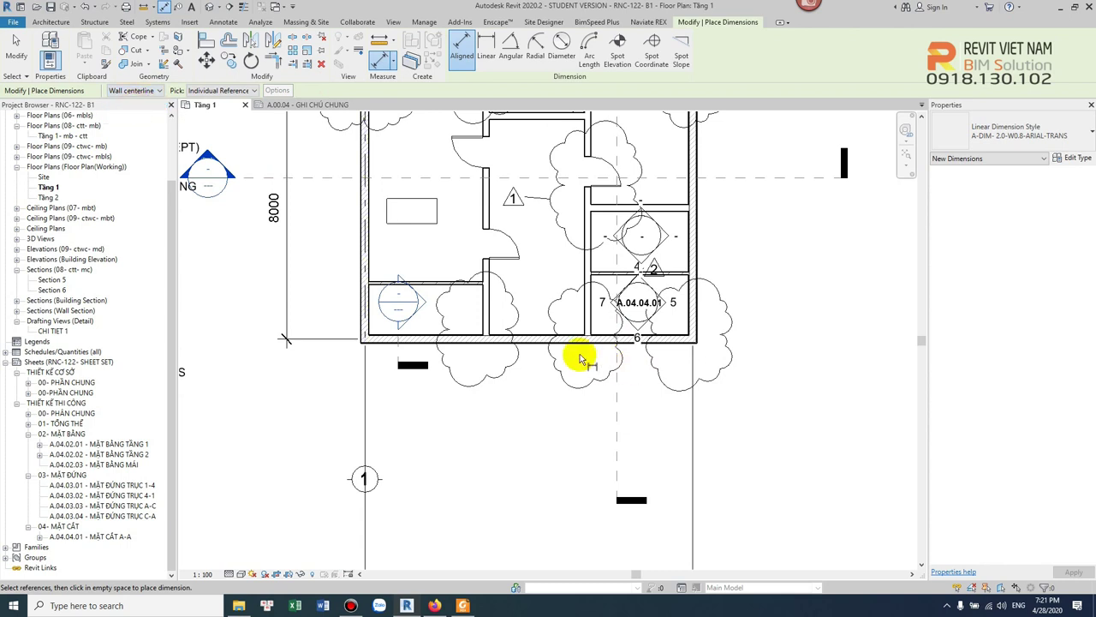
left_click(133, 96)
left_click(128, 112)
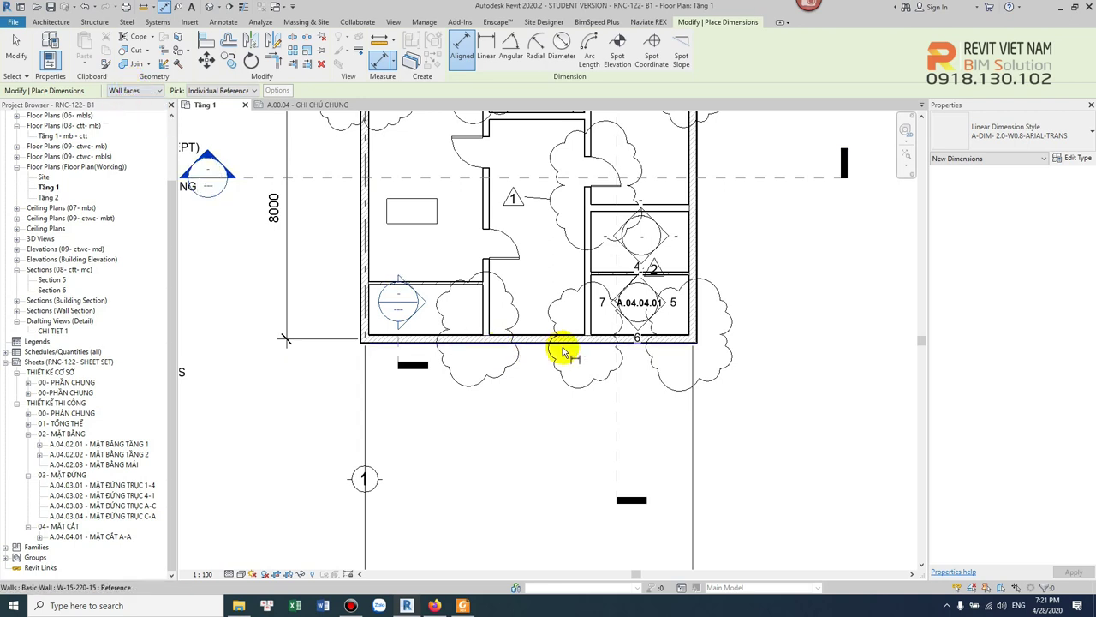
left_click(561, 347)
Switch wall references to faces of core and pick the wall as first reference.
left_click(141, 89)
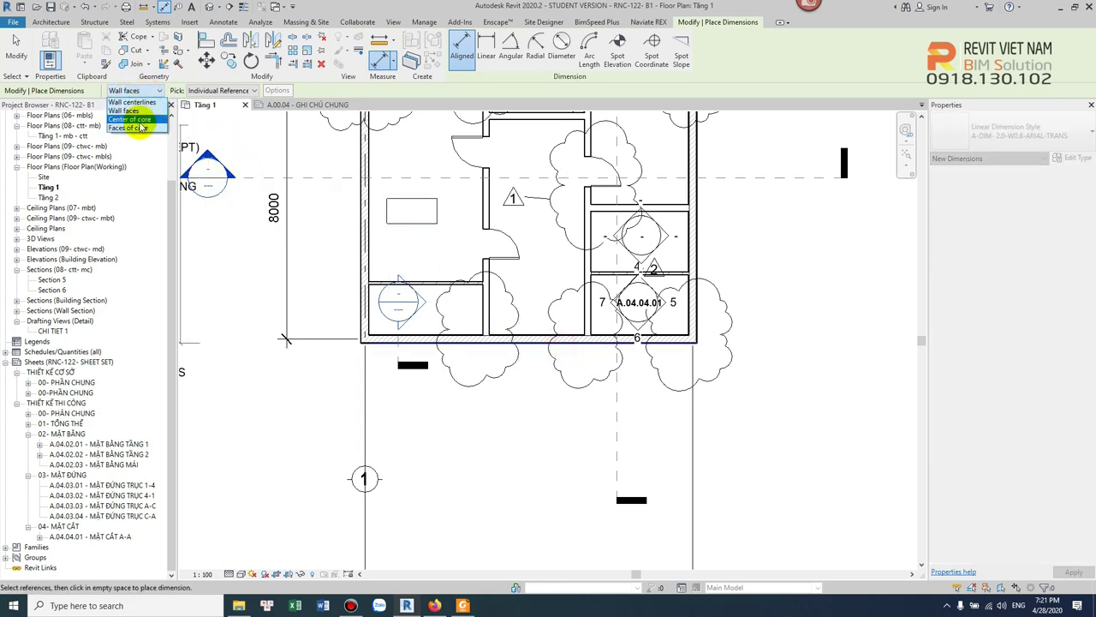
left_click(465, 314)
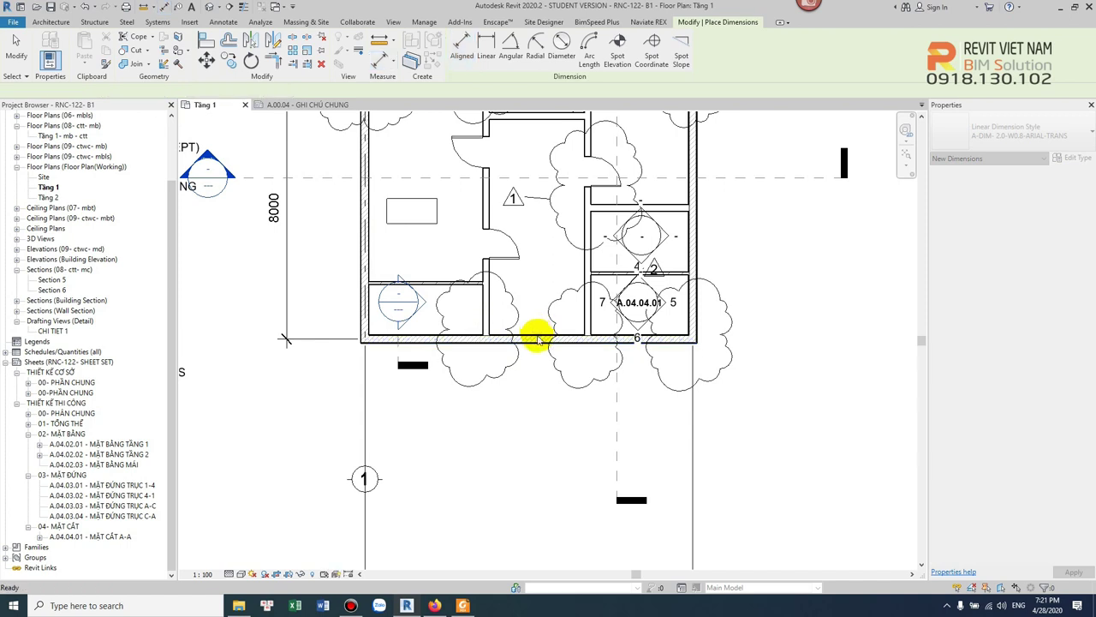
left_click(135, 90)
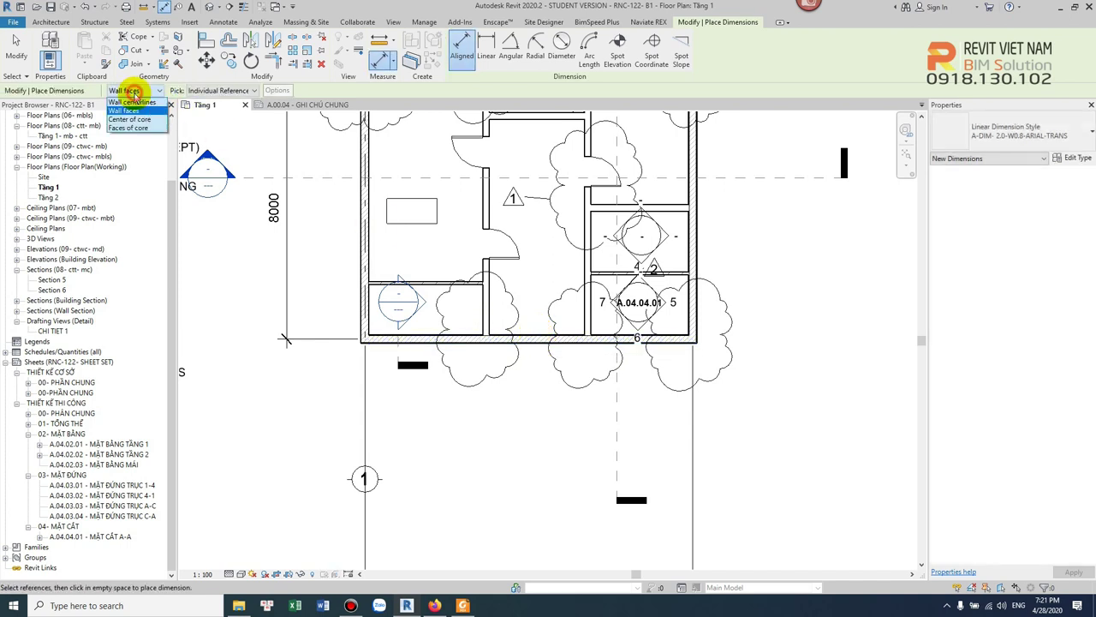
left_click(135, 126)
key("Escape")
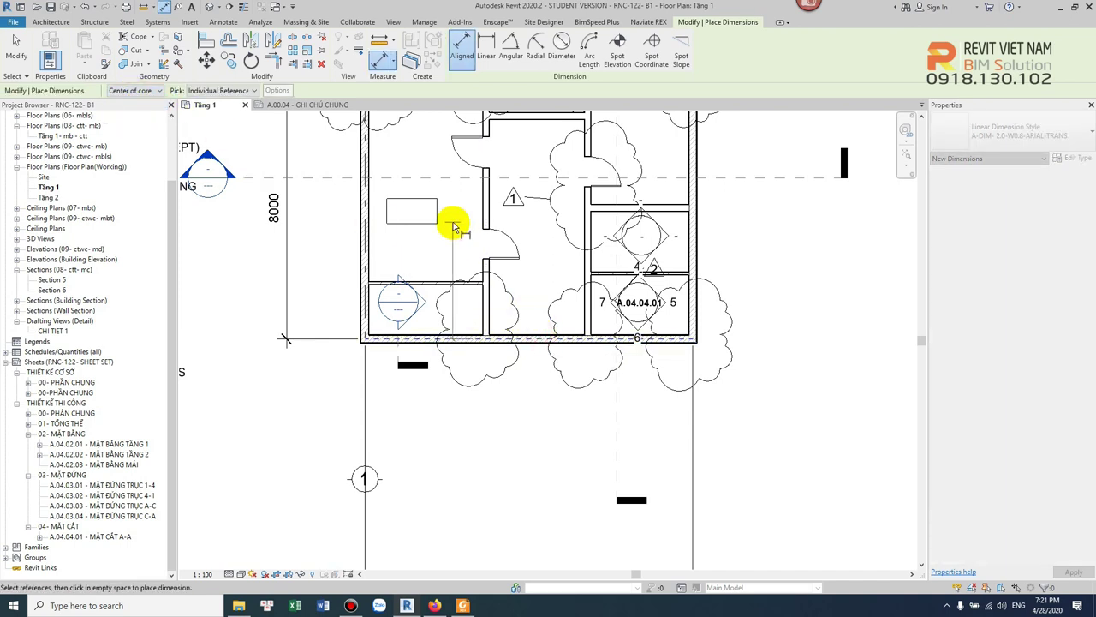
left_click(141, 90)
left_click(142, 131)
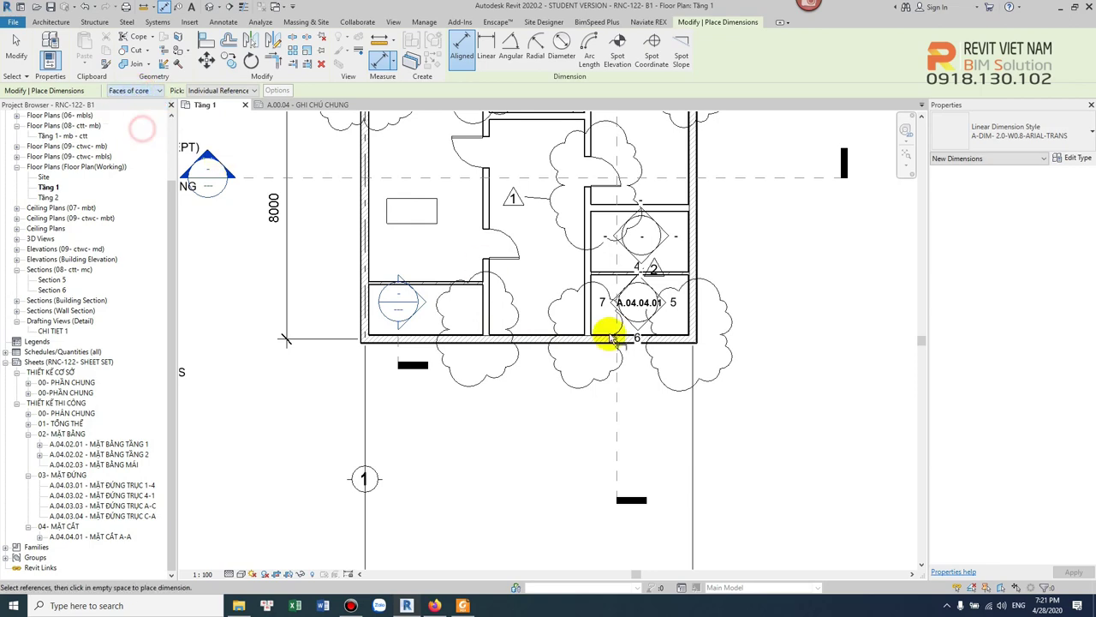
scroll(553, 367, "up", 3)
scroll(553, 367, "up", 2)
left_click(548, 321)
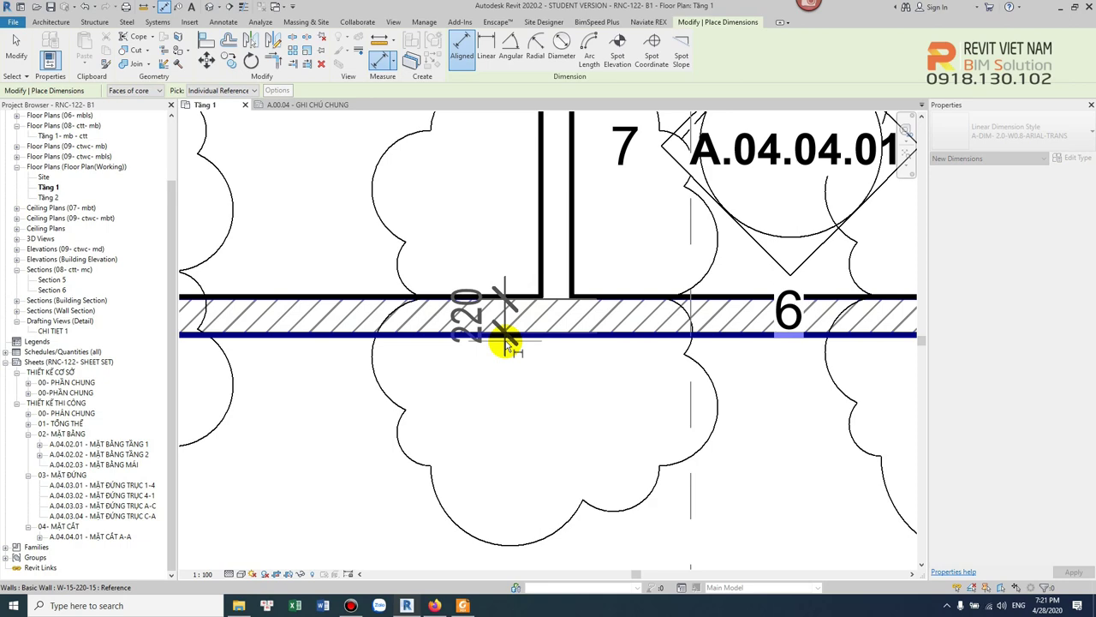
Cancel the unfinished dimension and restart aligned dimension placement.
scroll(506, 342, "down", 5)
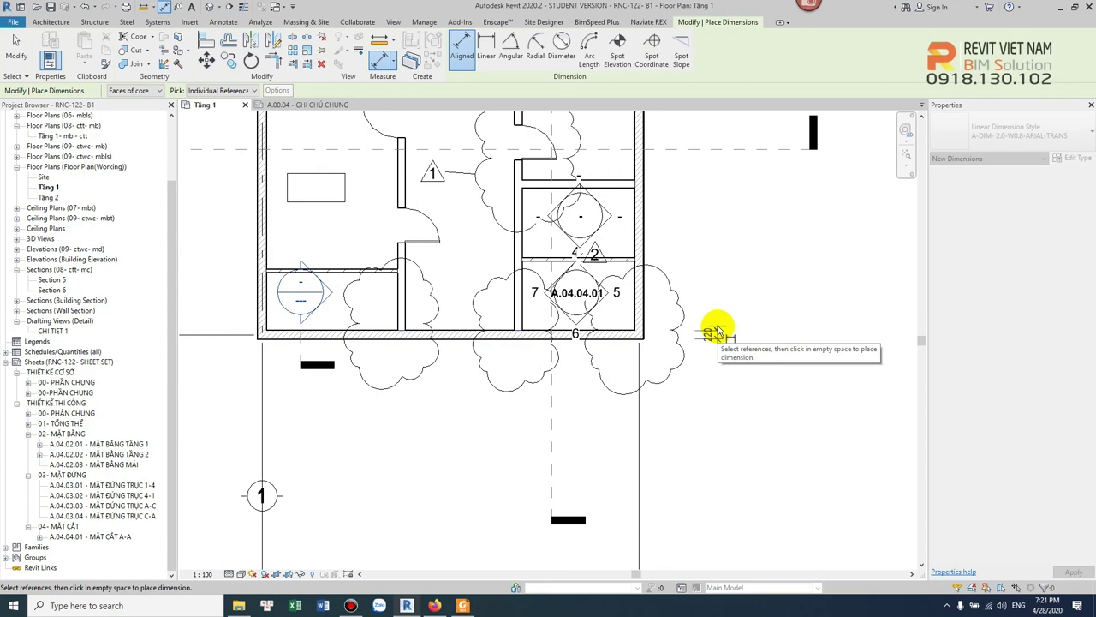
scroll(718, 329, "up", 5)
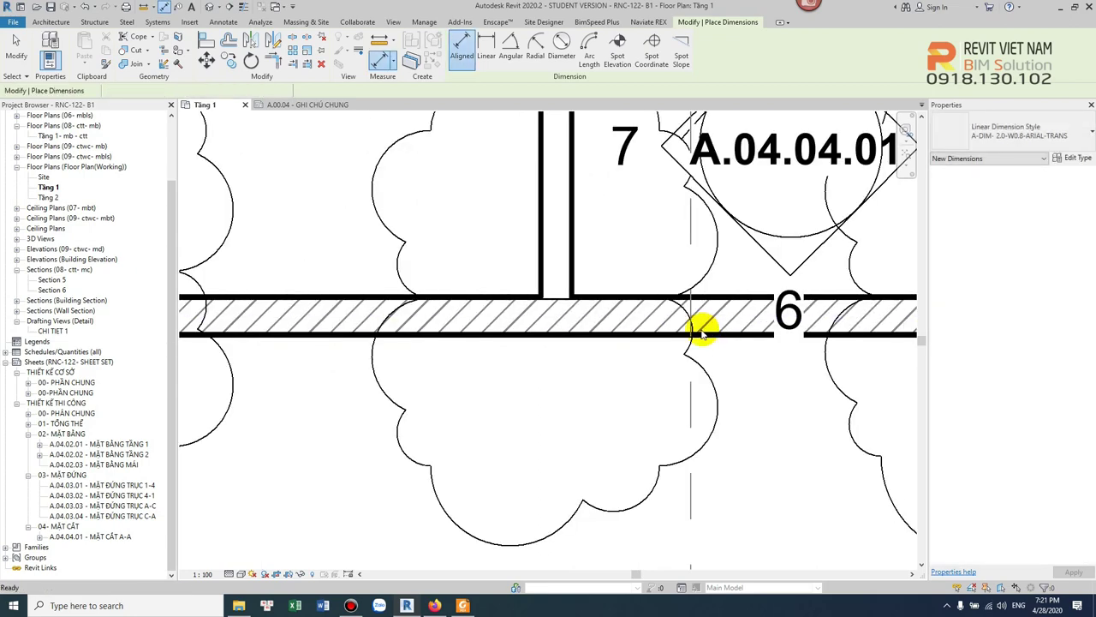
key("Escape")
key("Escape")
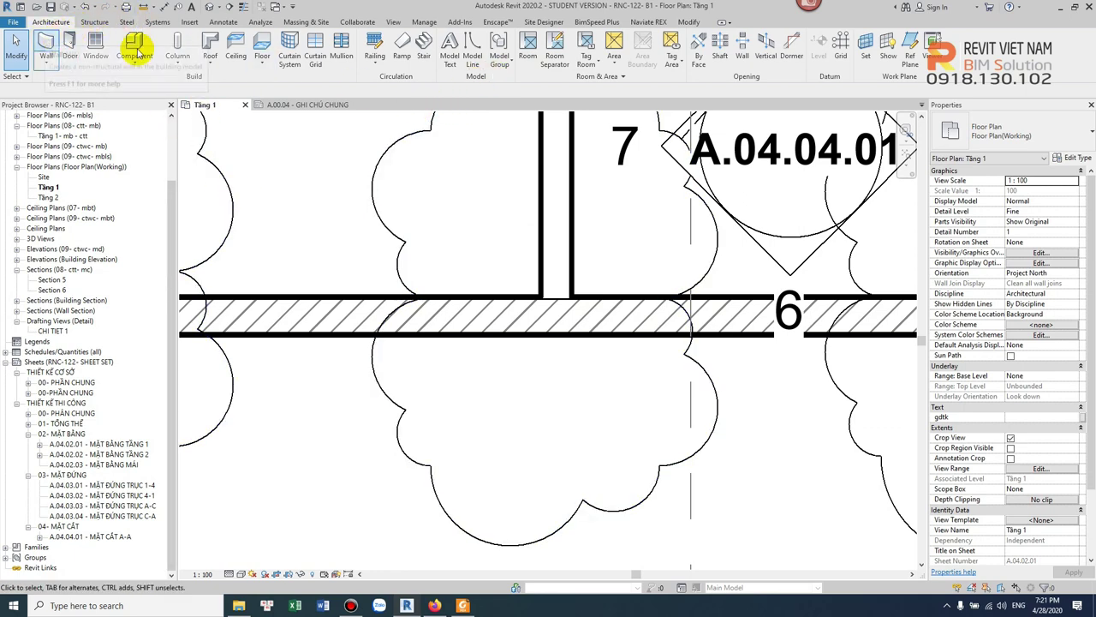
key("i")
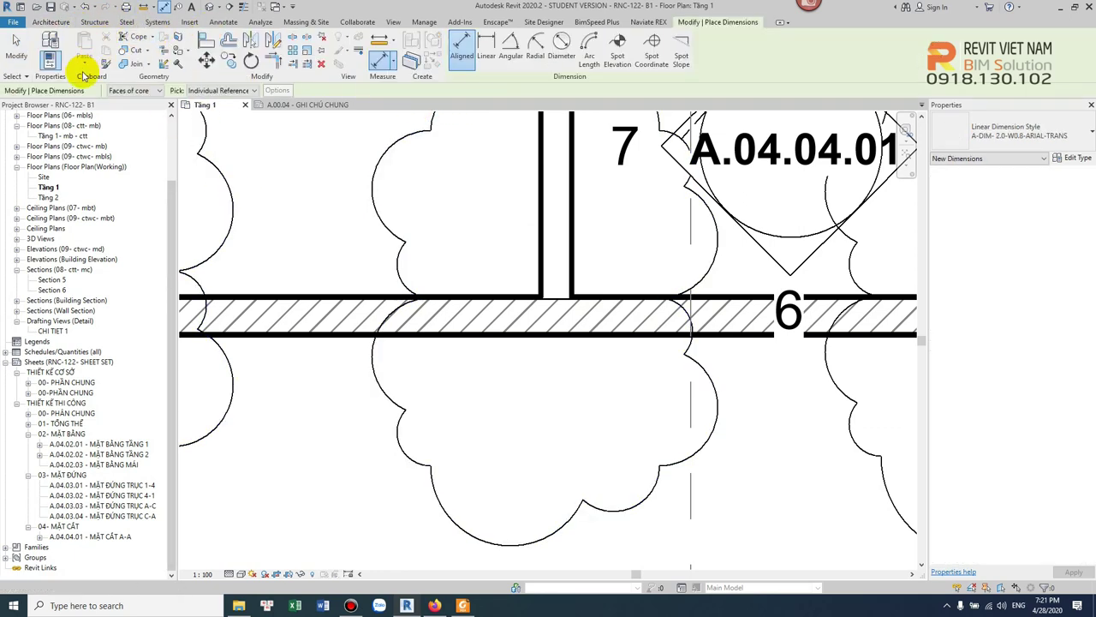
left_click(141, 90)
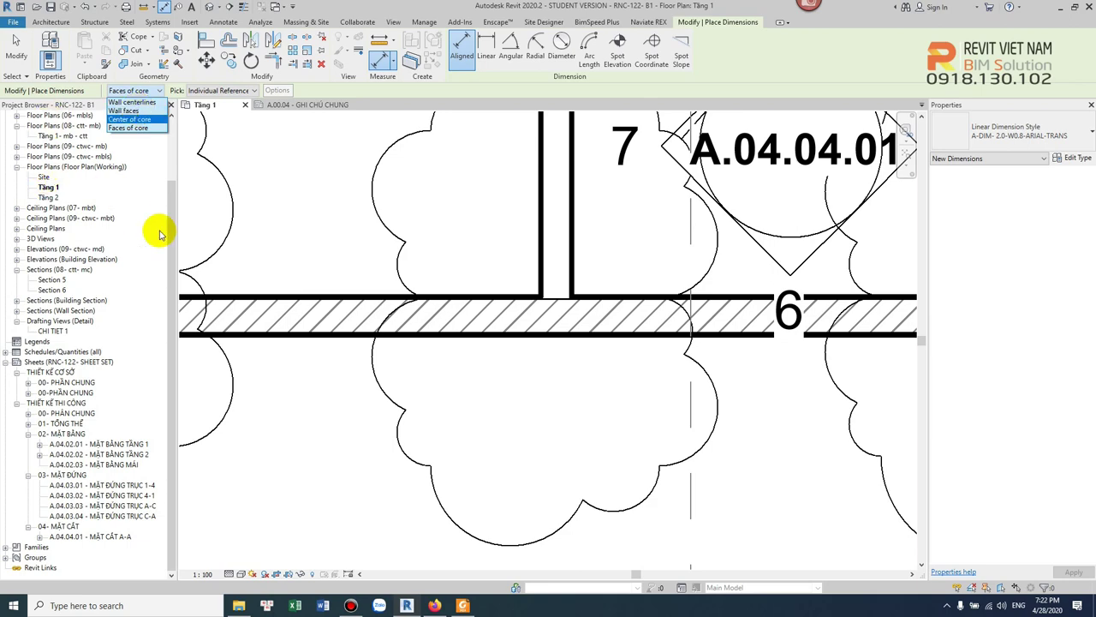
Set dimension picking to wall faces and frame the whole building.
scroll(205, 214, "down", 2)
left_click(128, 111)
scroll(502, 264, "down", 2)
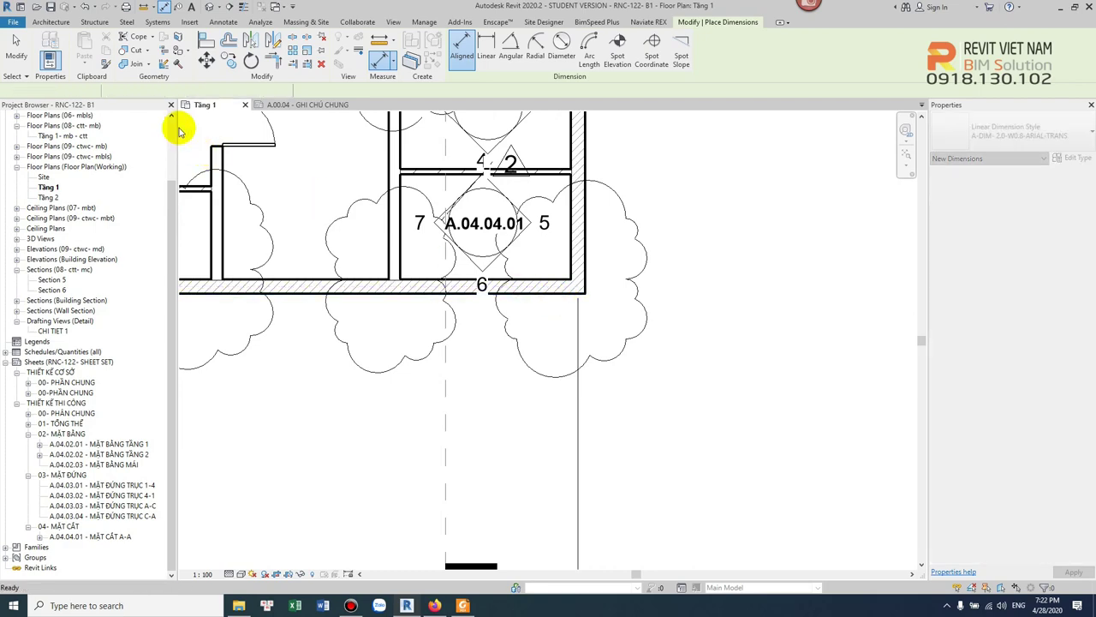
scroll(501, 342, "down", 2)
scroll(500, 343, "up", 2)
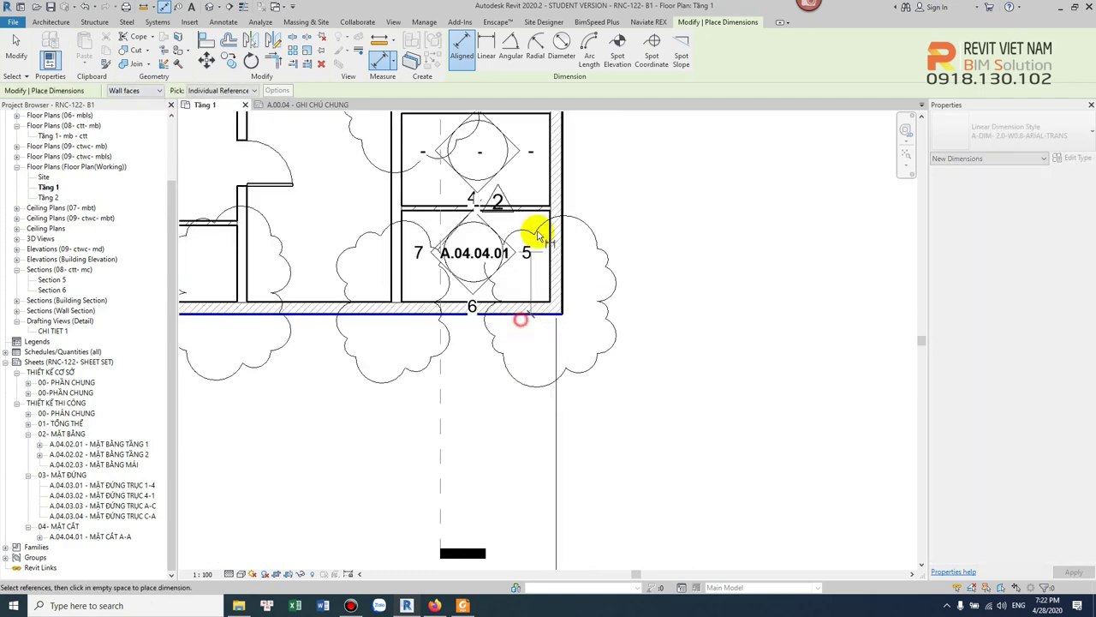
middle_click_drag(531, 235, 521, 386)
scroll(495, 252, "down", 2)
left_click(495, 250)
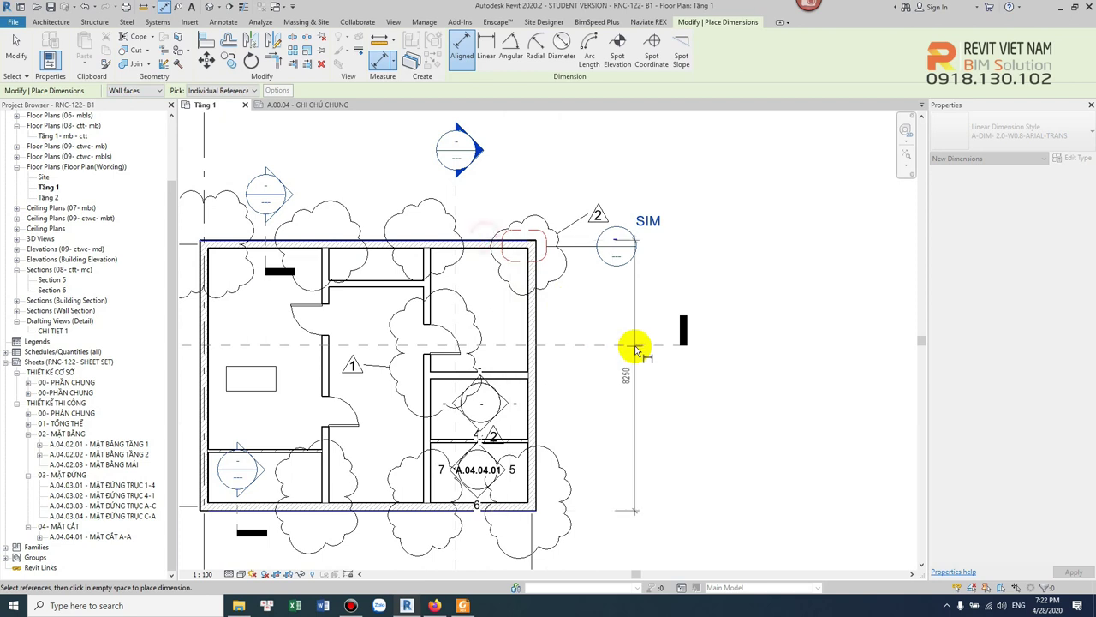
scroll(662, 304, "up", 2)
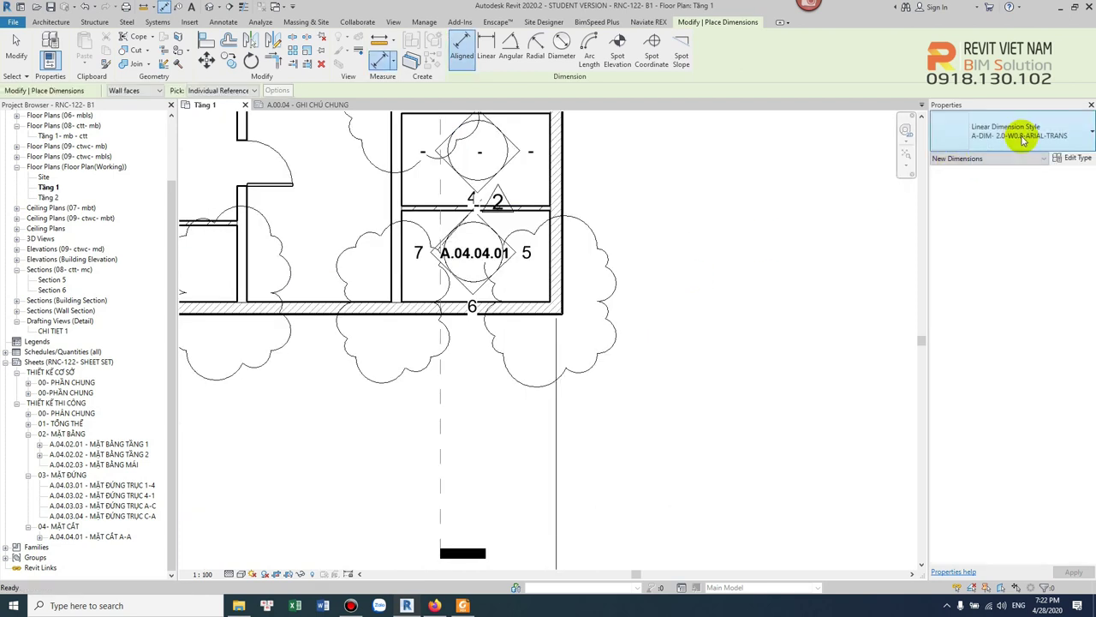
Place an 8250 RNC-122-2.0-UTM-0.8W dimension between the bottom and top wall faces.
left_click(1007, 132)
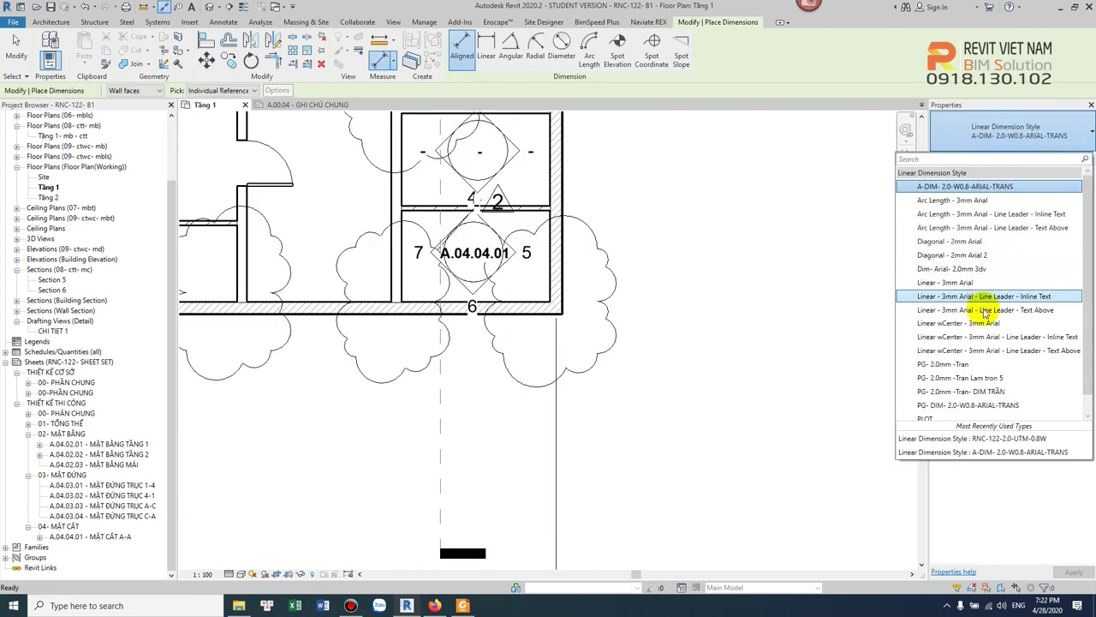
scroll(981, 399, "down", 1)
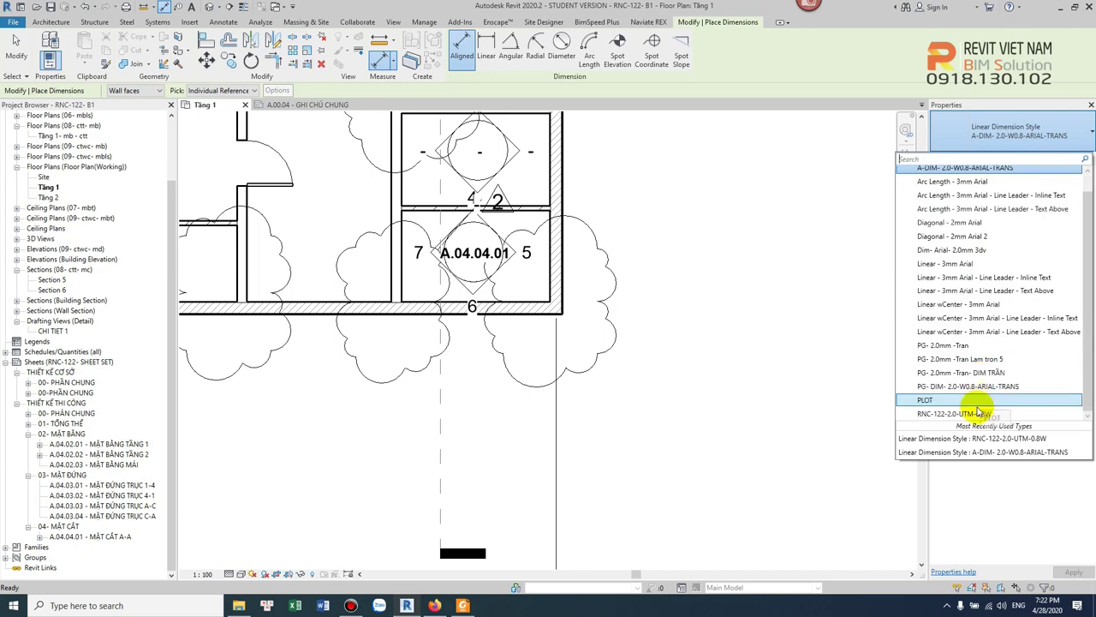
left_click(979, 413)
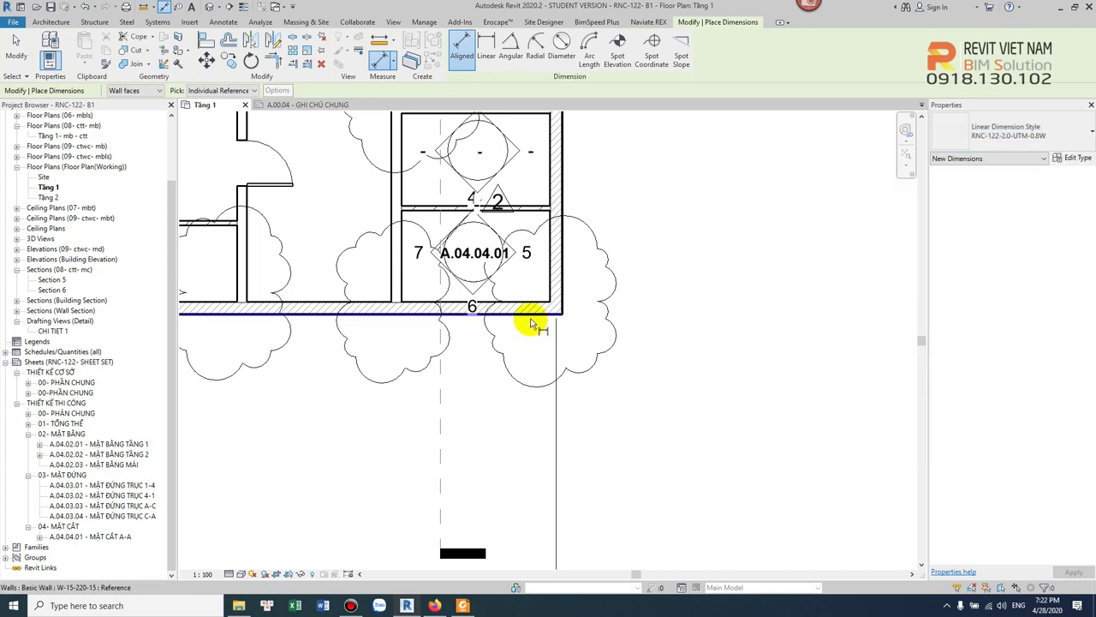
left_click(531, 324)
scroll(522, 208, "up", 5, "ctrl")
left_click(494, 180)
middle_click_drag(660, 335, 592, 291)
left_click(765, 318)
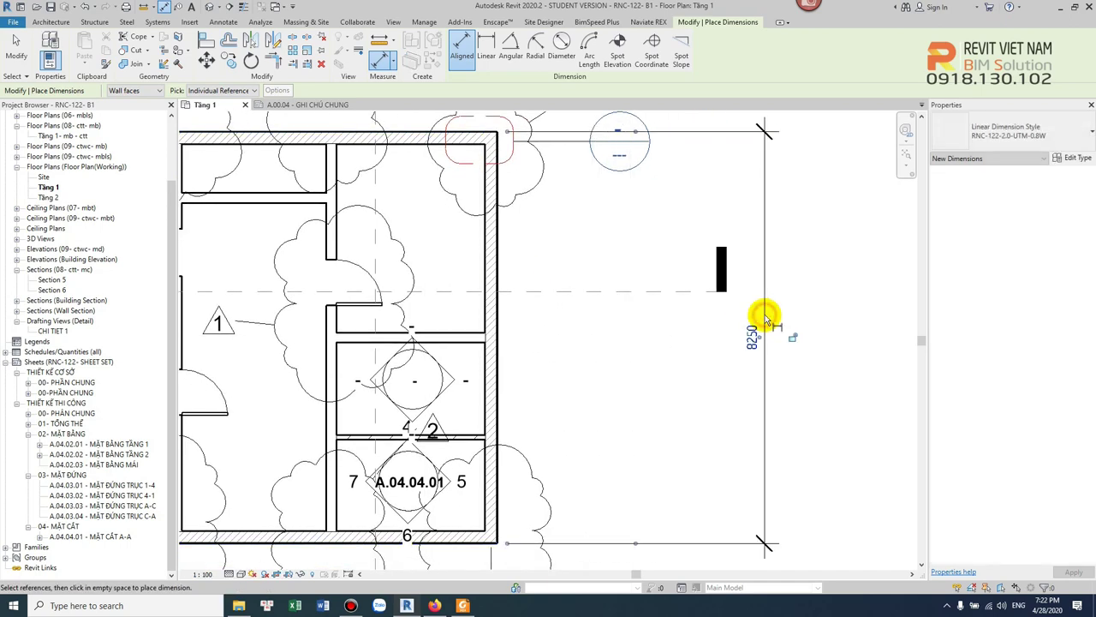
scroll(710, 420, "up", 2)
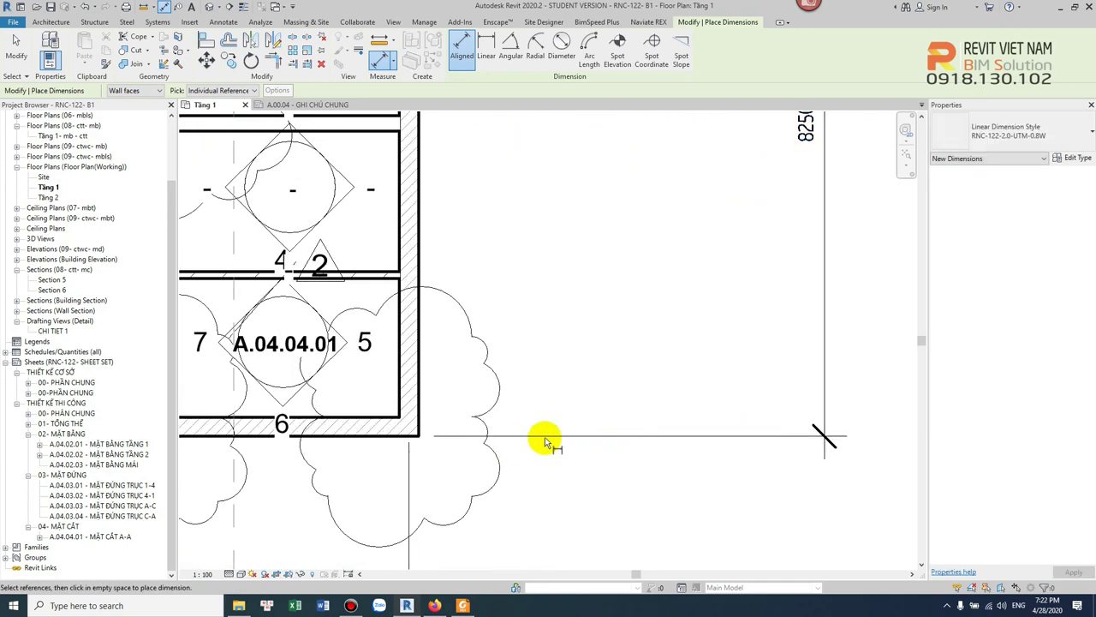
key("Escape")
scroll(426, 448, "up", 3)
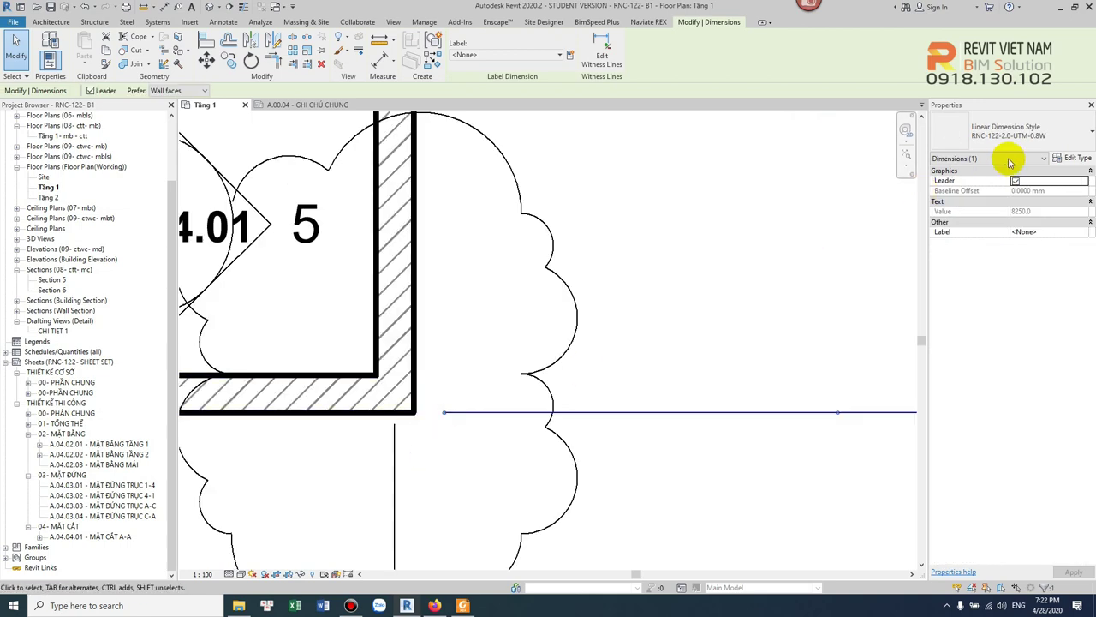
left_click(1072, 157)
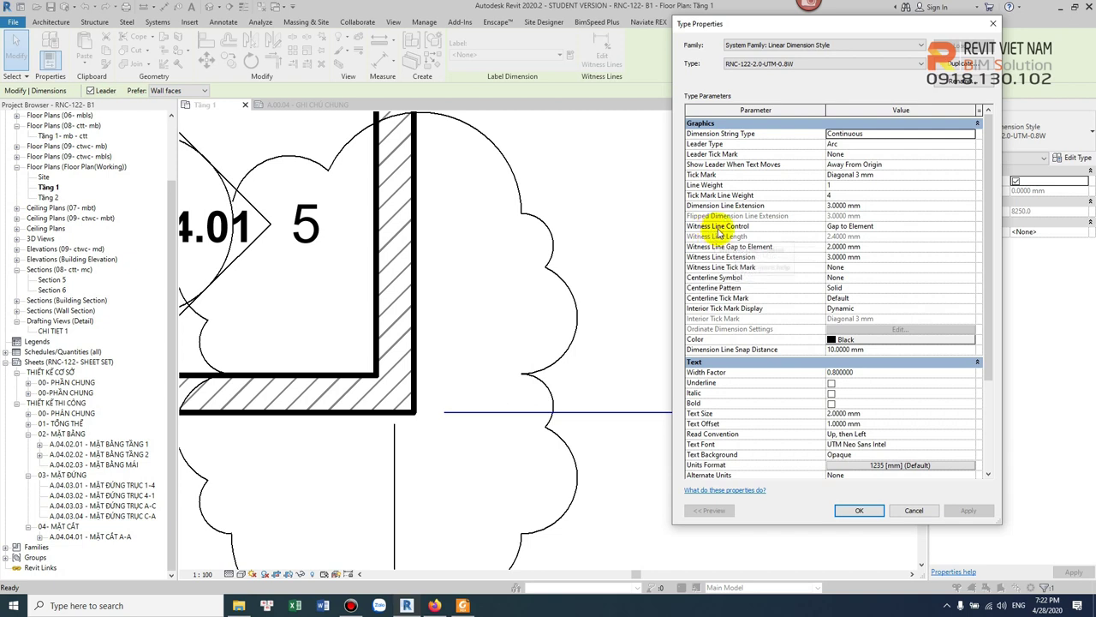
left_click(882, 226)
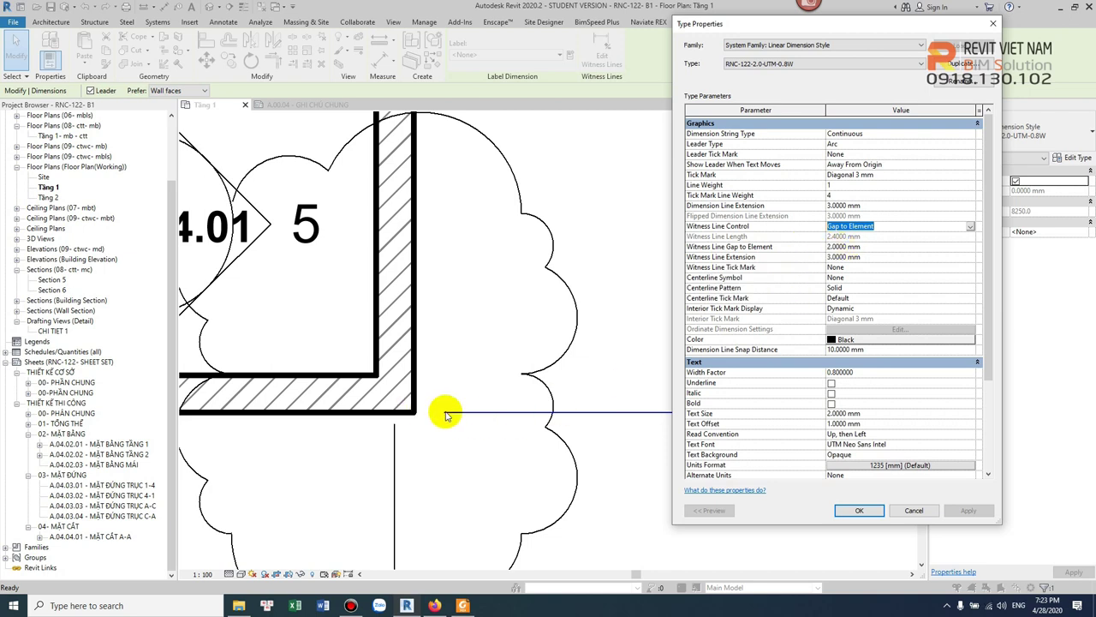
left_click(889, 247)
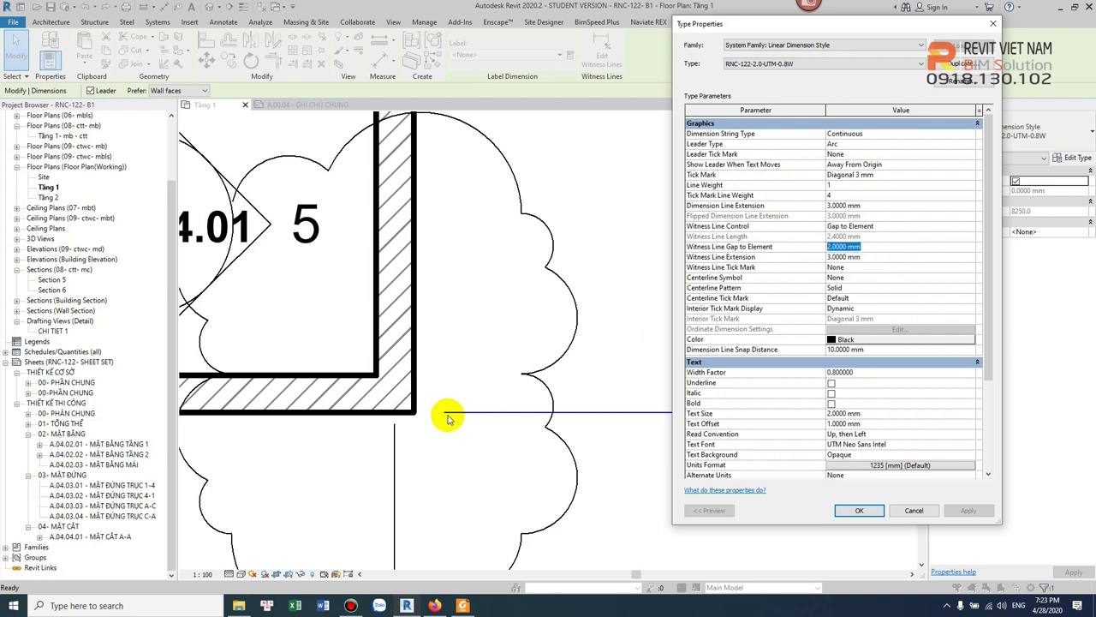
left_click(859, 509)
scroll(600, 440, "down", 3)
middle_click_drag(599, 440, 670, 406)
scroll(669, 406, "down", 1)
scroll(709, 379, "down", 2)
scroll(607, 440, "up", 3)
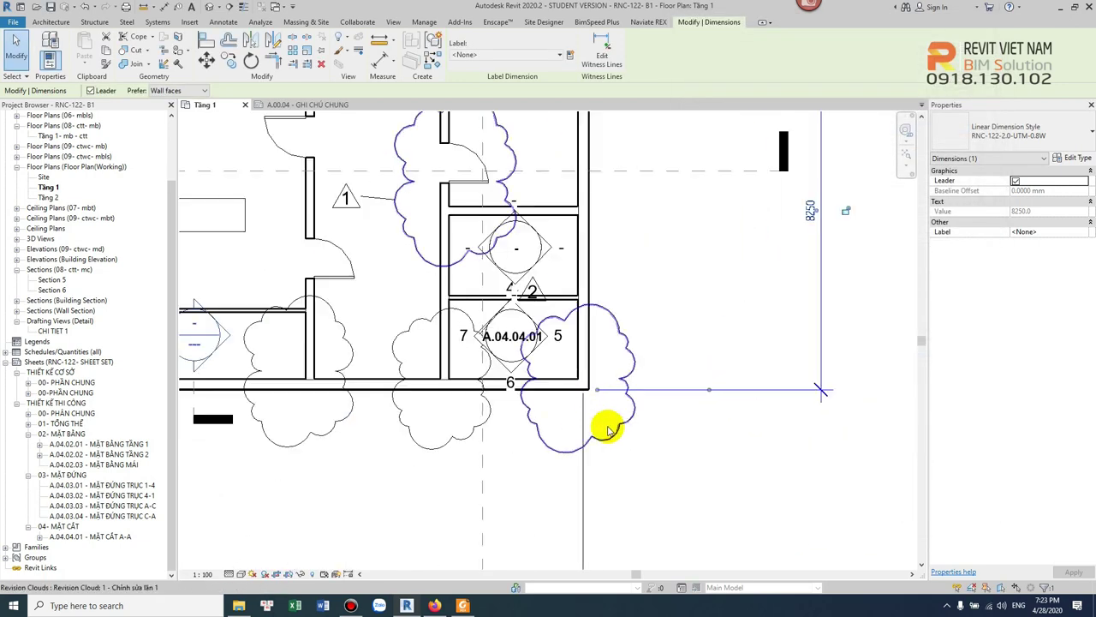
middle_click_drag(660, 351, 608, 367)
left_click(608, 367)
Set the 8250 dimension style's Witness Line Control to Fixed to Dimension Line.
left_click(774, 368)
left_click(1059, 160)
left_click(937, 226)
left_click(975, 227)
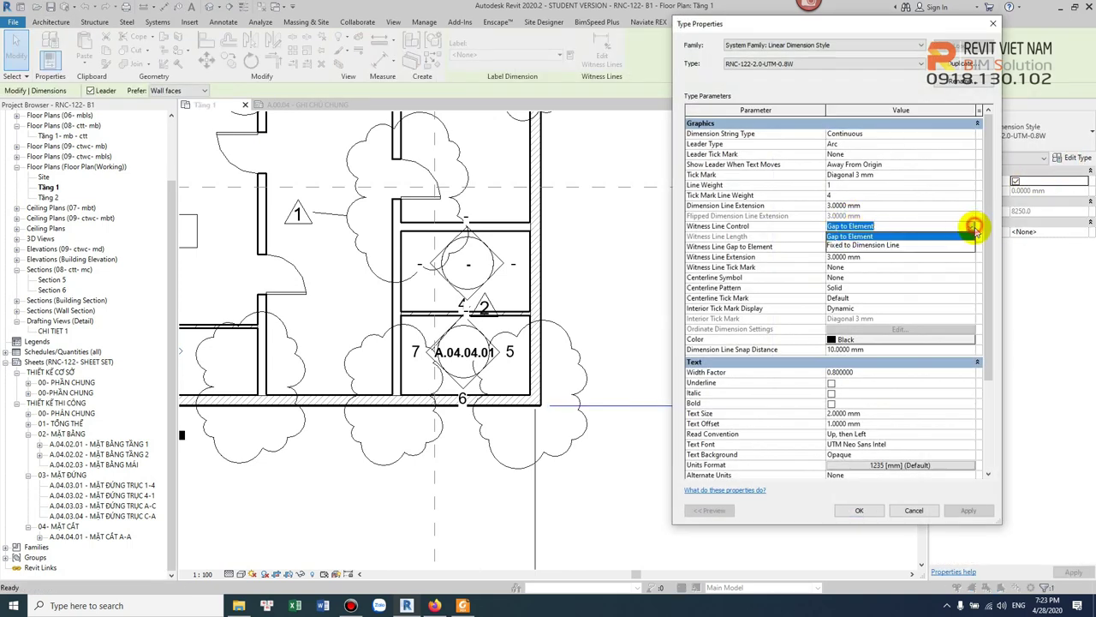
left_click(881, 244)
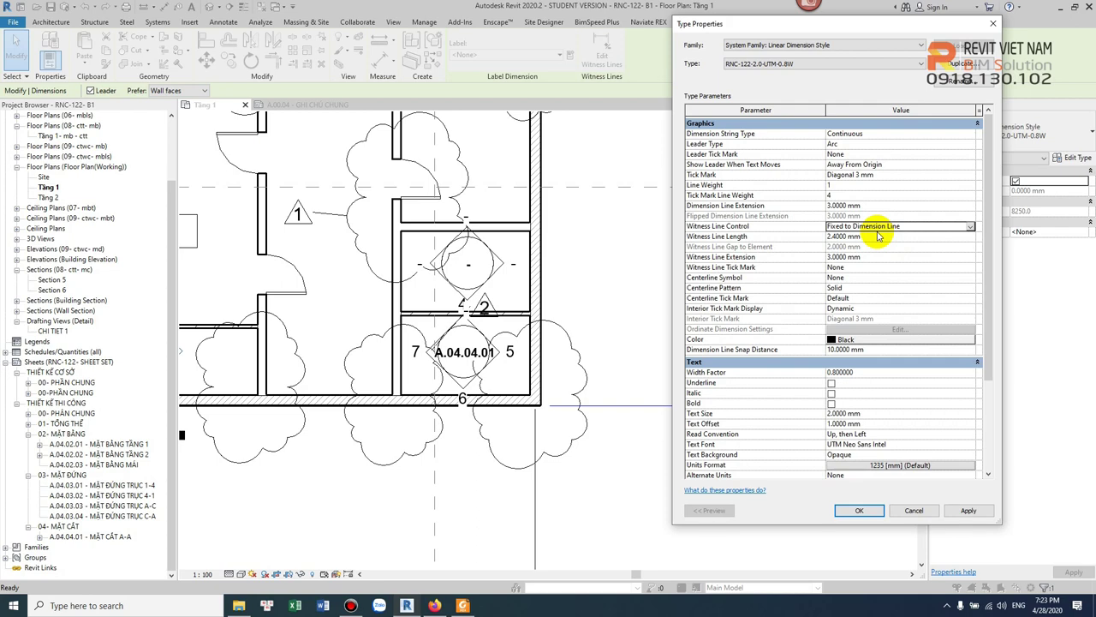
left_click(968, 509)
left_click(837, 507)
scroll(787, 404, "up", 5)
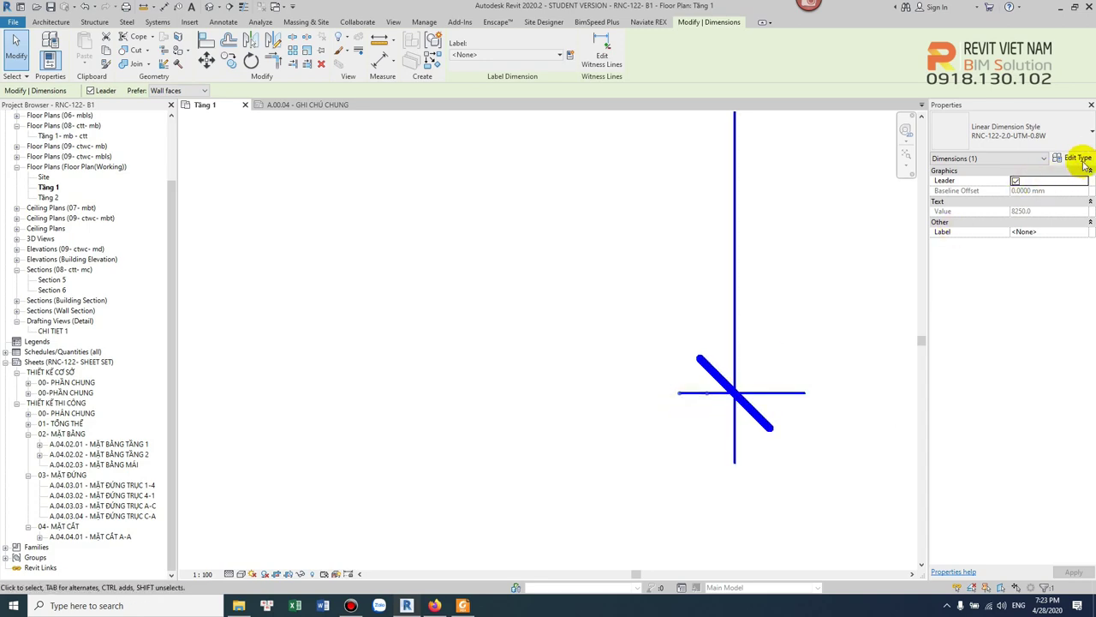
Change the style's witness line length to 5.5 mm and reselect the dimension.
left_click(1078, 157)
left_click(846, 237)
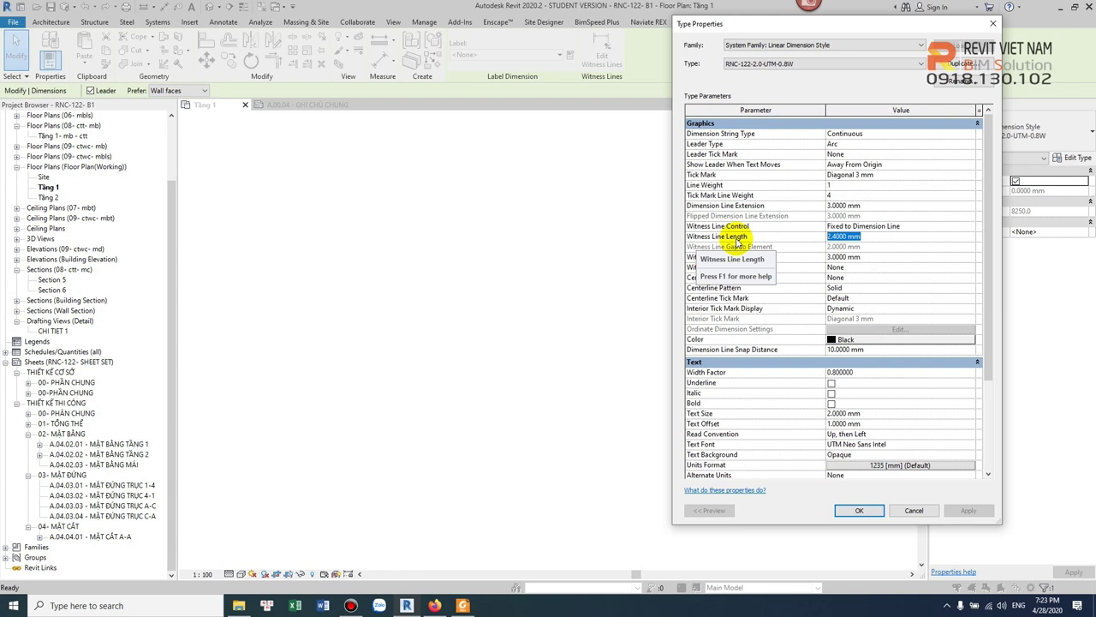
type("5.5")
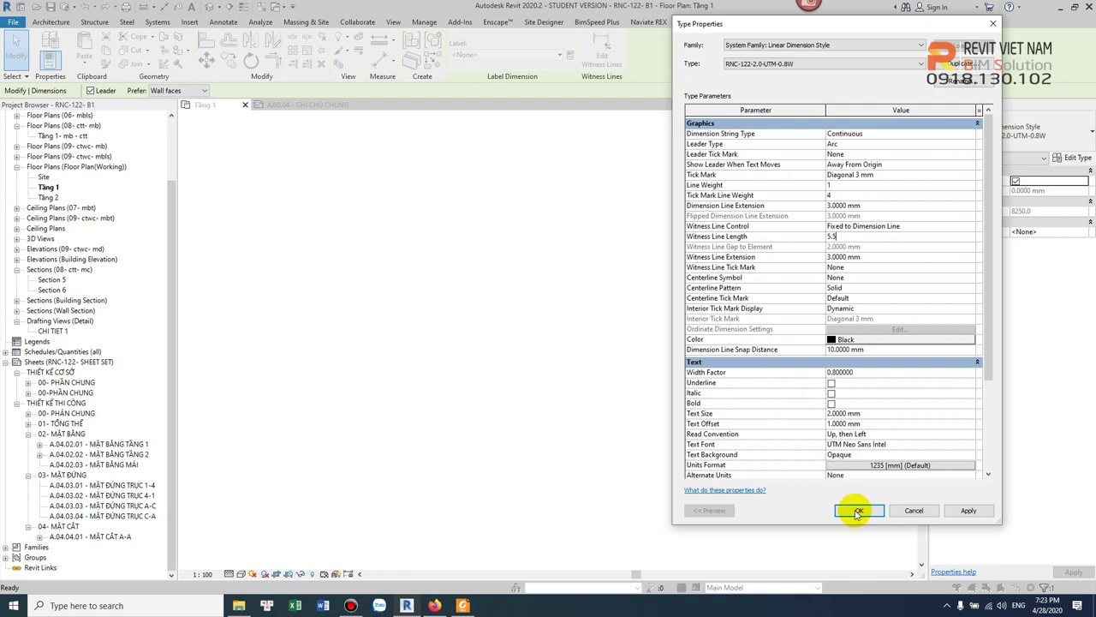
left_click(859, 509)
left_click(808, 467)
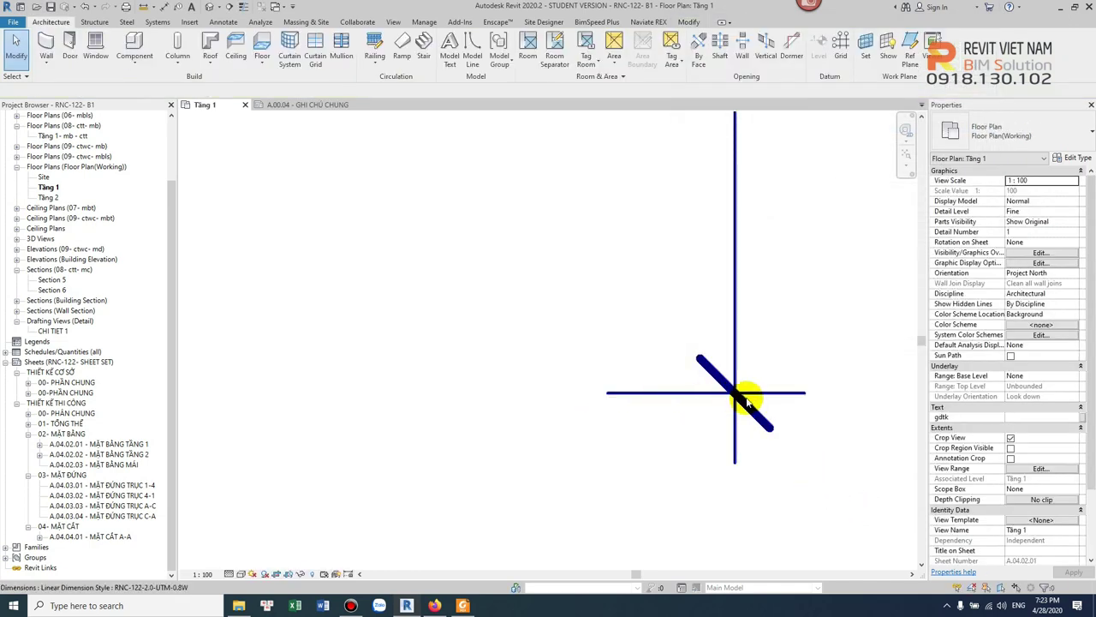
left_click(734, 351)
Set both the witness line extension and dimension line extension to 2 mm.
scroll(765, 374, "up", 2)
middle_click_drag(766, 374, 632, 315)
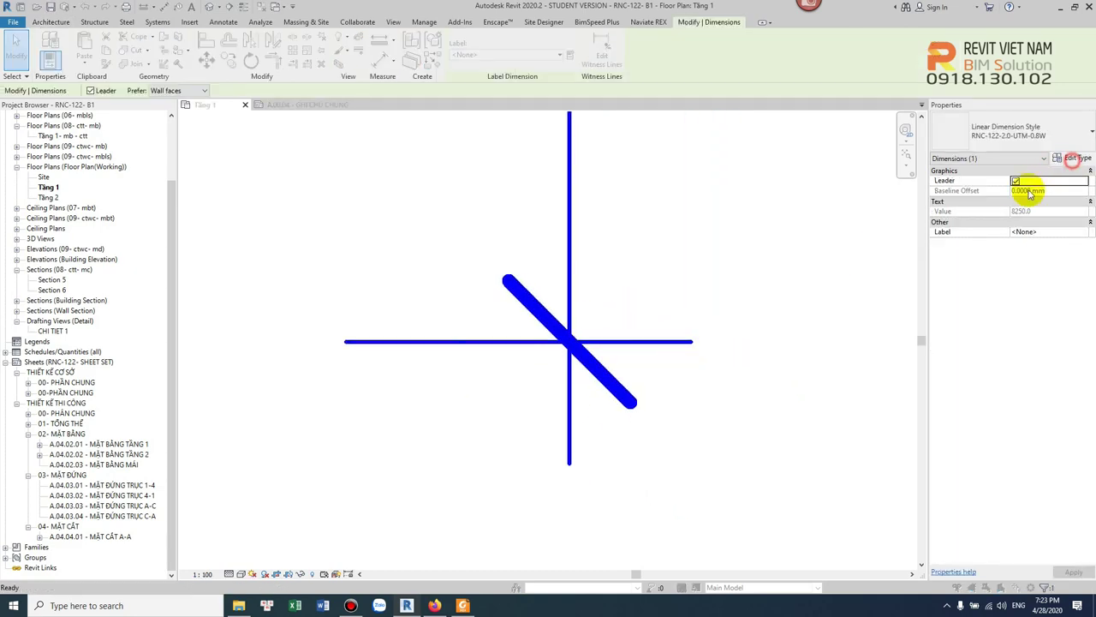
left_click(1072, 158)
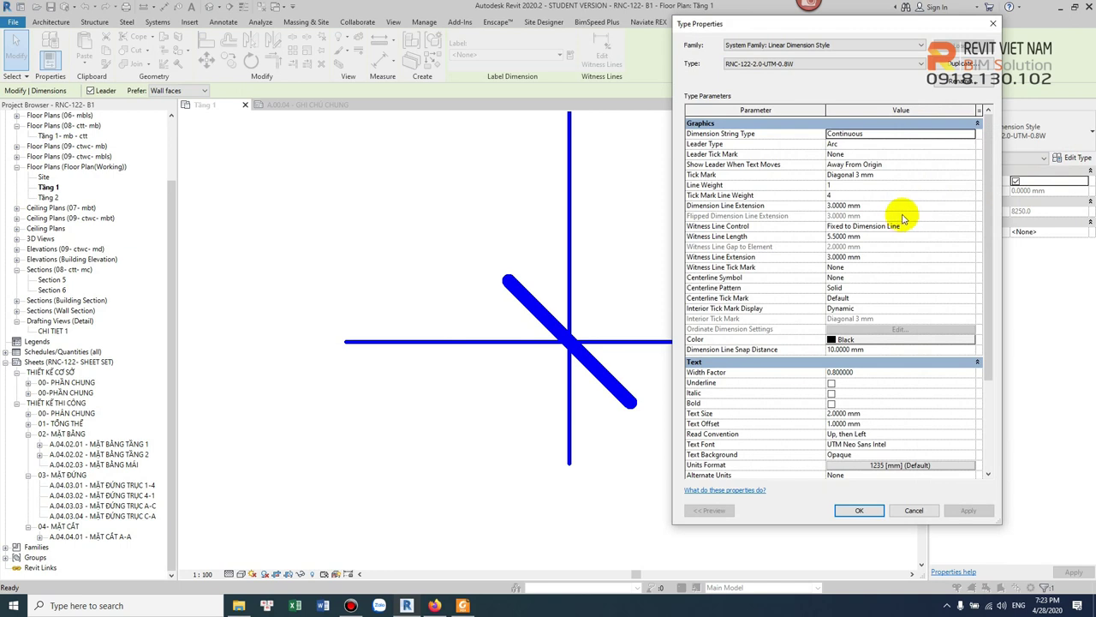
left_click(861, 256)
type("2")
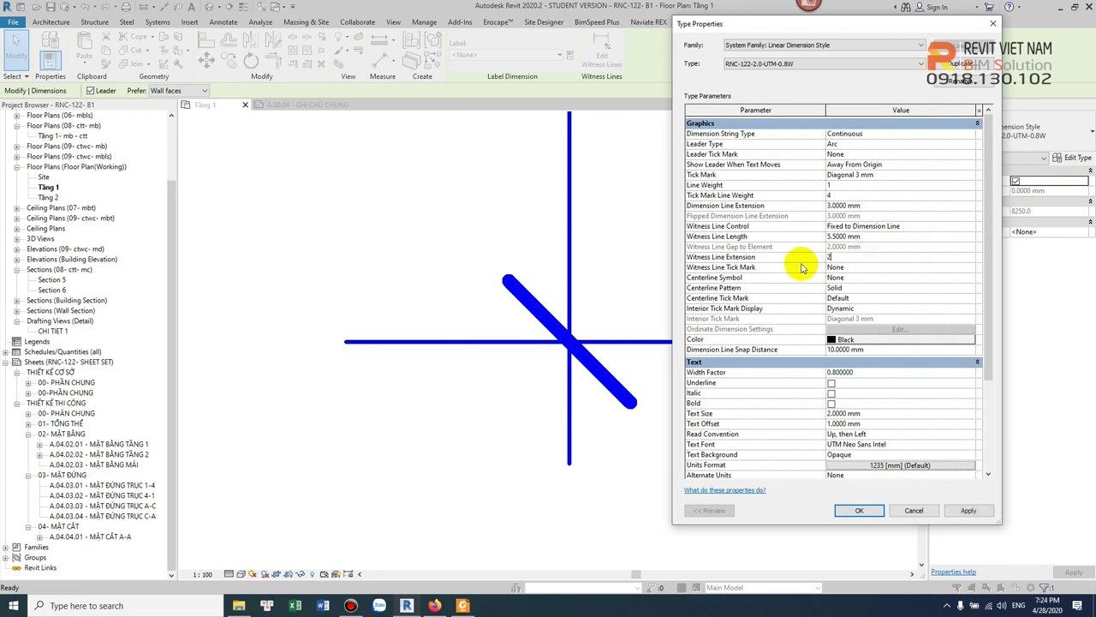
left_click(968, 509)
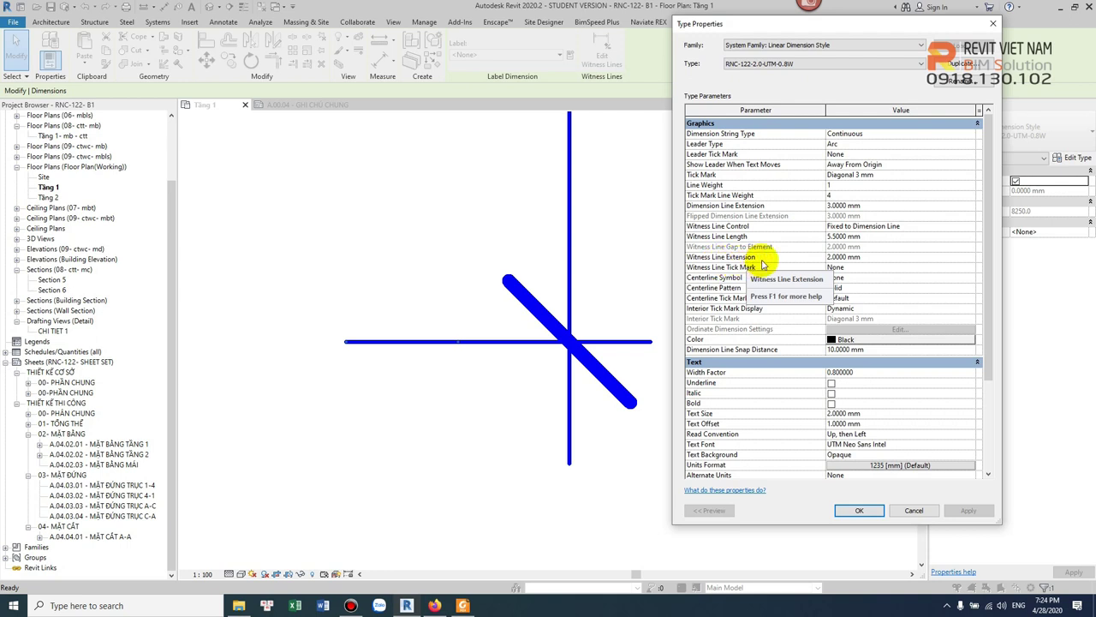
left_click(856, 206)
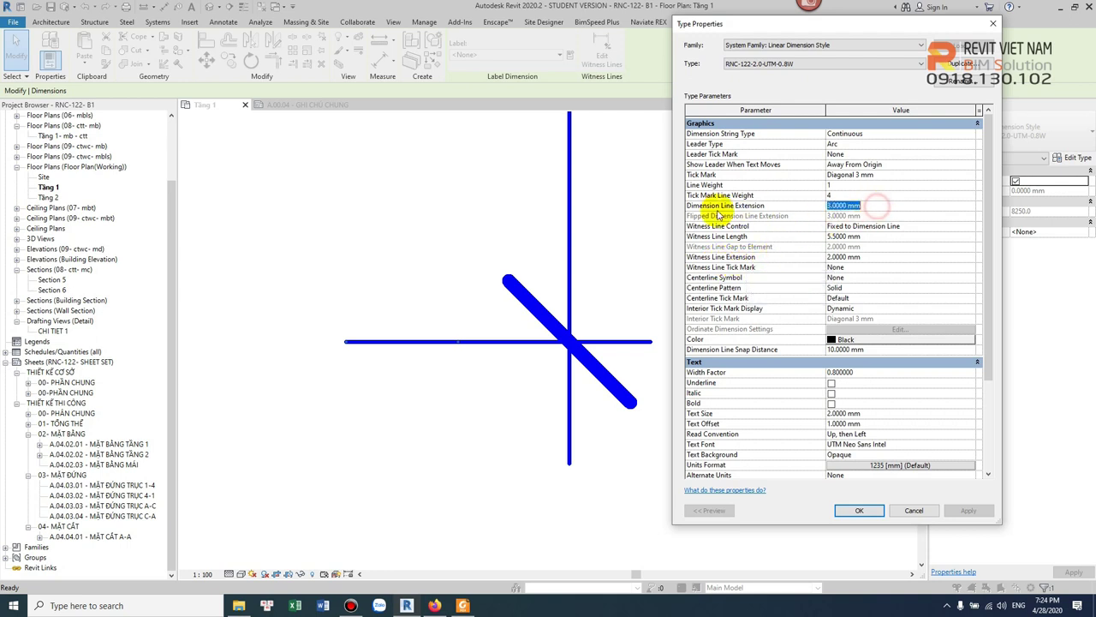
type("2")
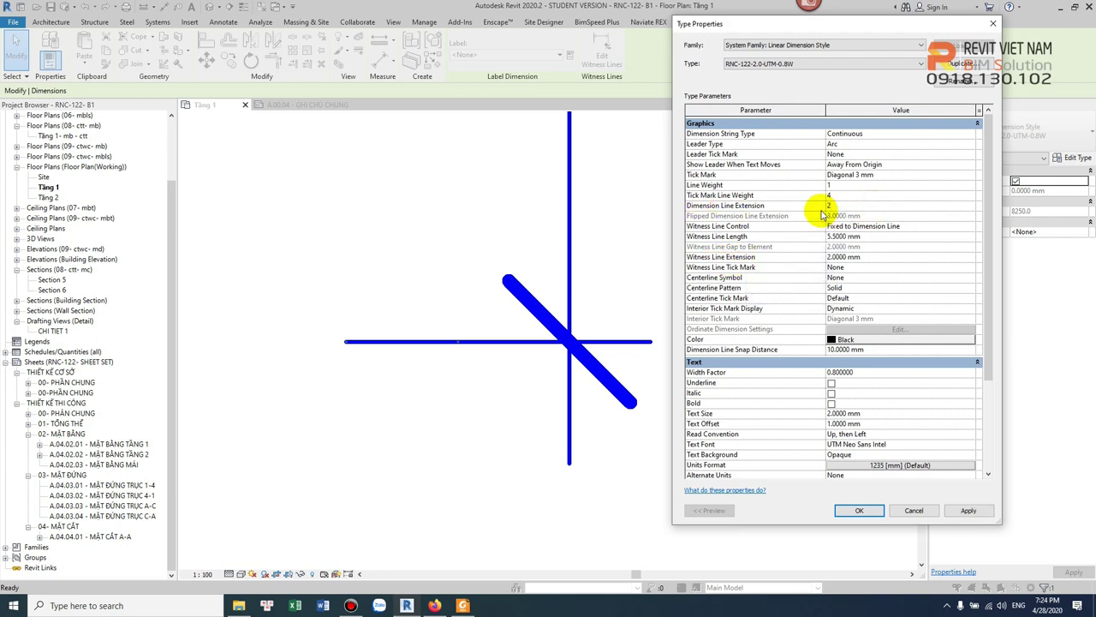
left_click(968, 510)
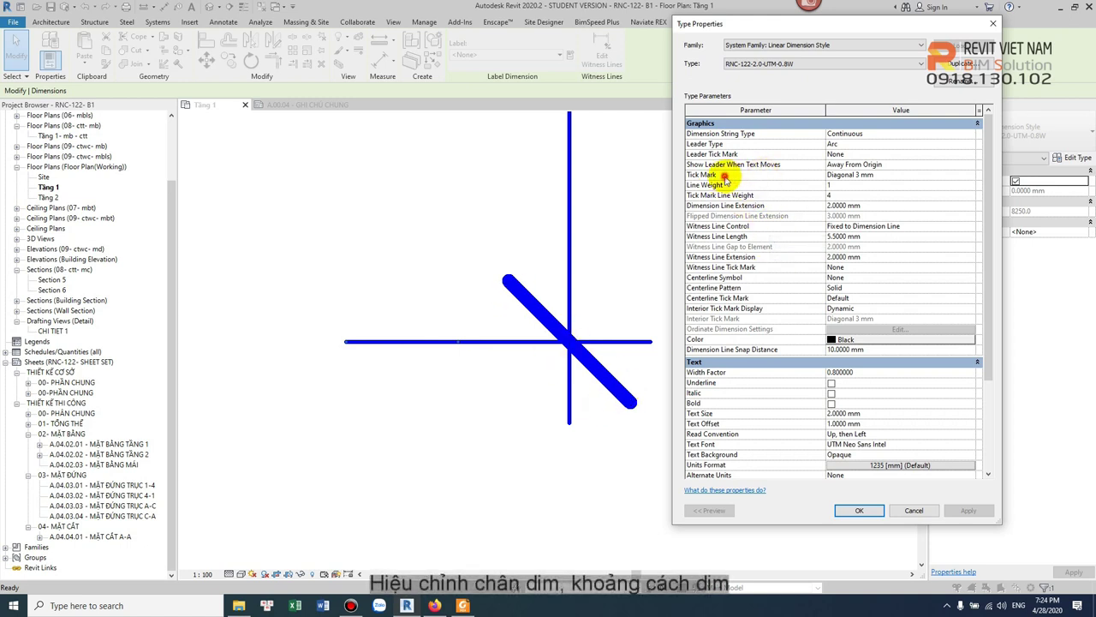
Review the tick mark options, keep Diagonal 3 mm, and close the type properties.
left_click(873, 174)
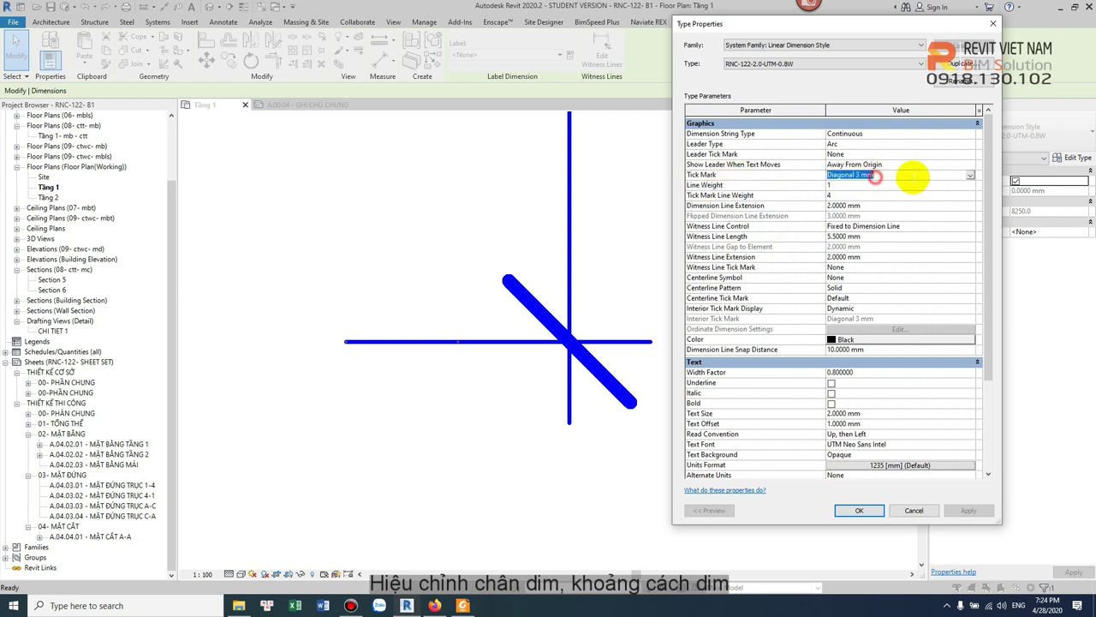
left_click(971, 175)
left_click(971, 174)
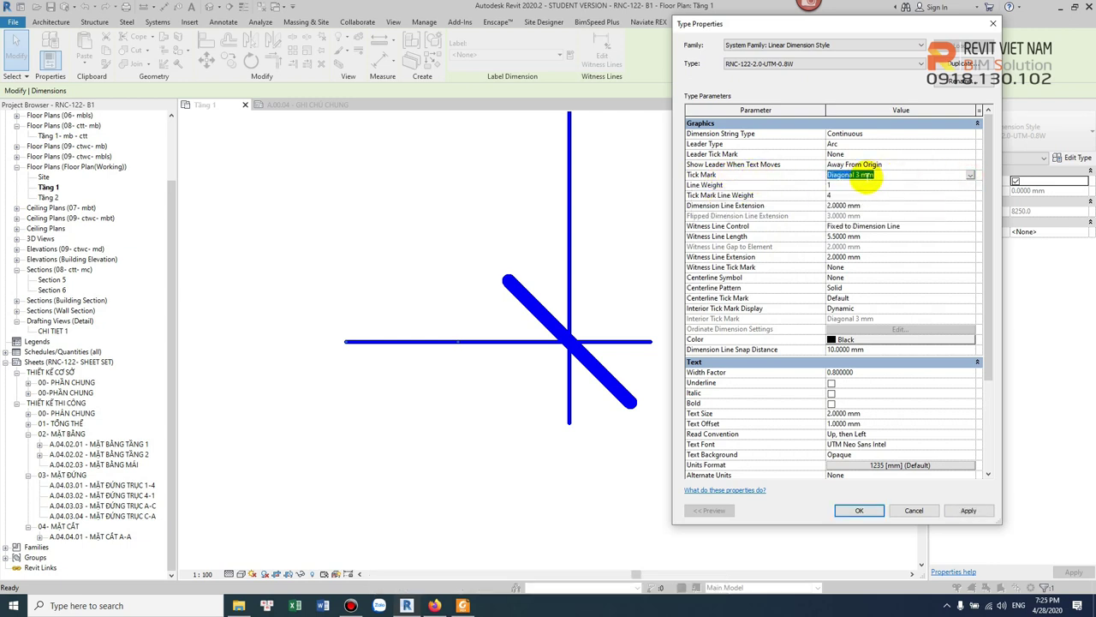
left_click(862, 510)
left_click(719, 385)
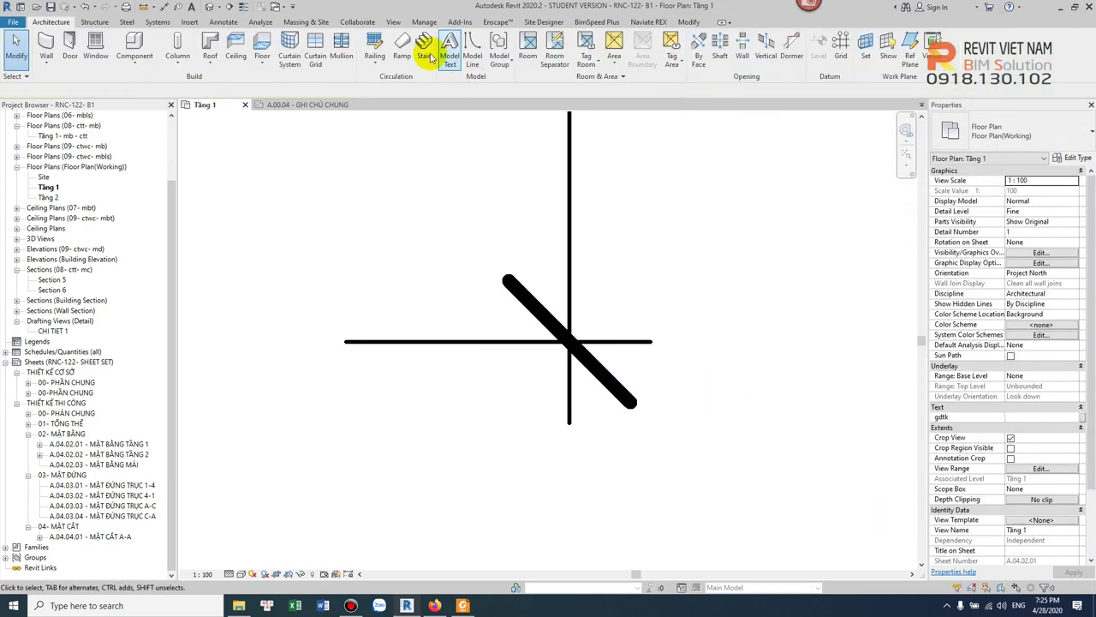
left_click(425, 24)
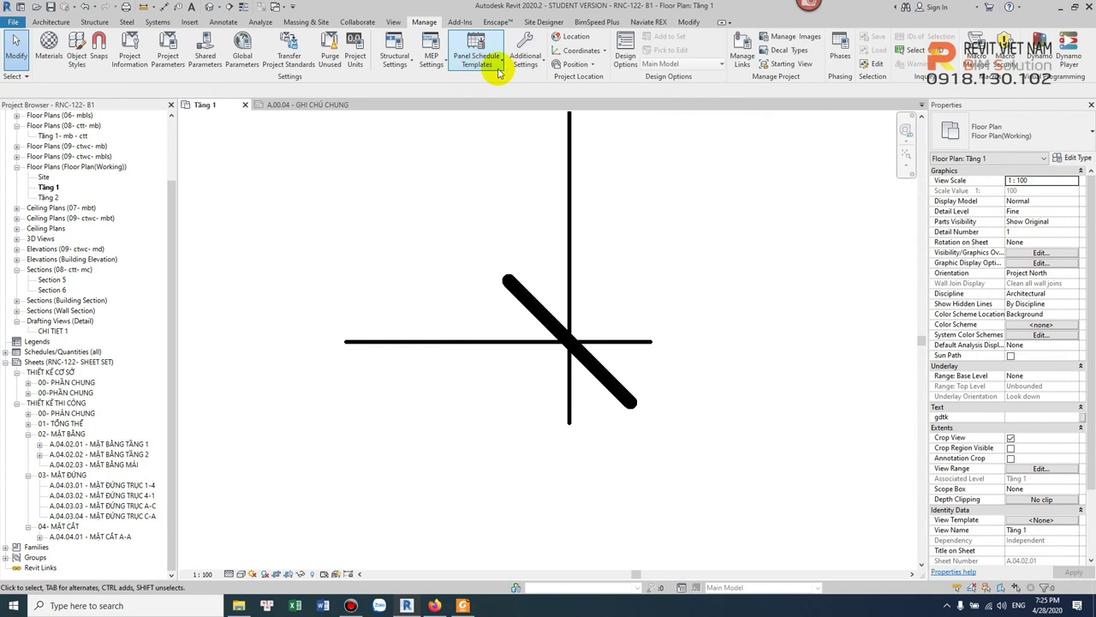
Inspect the Temporary Dimensions settings without changes, then reopen Additional Settings.
left_click(527, 58)
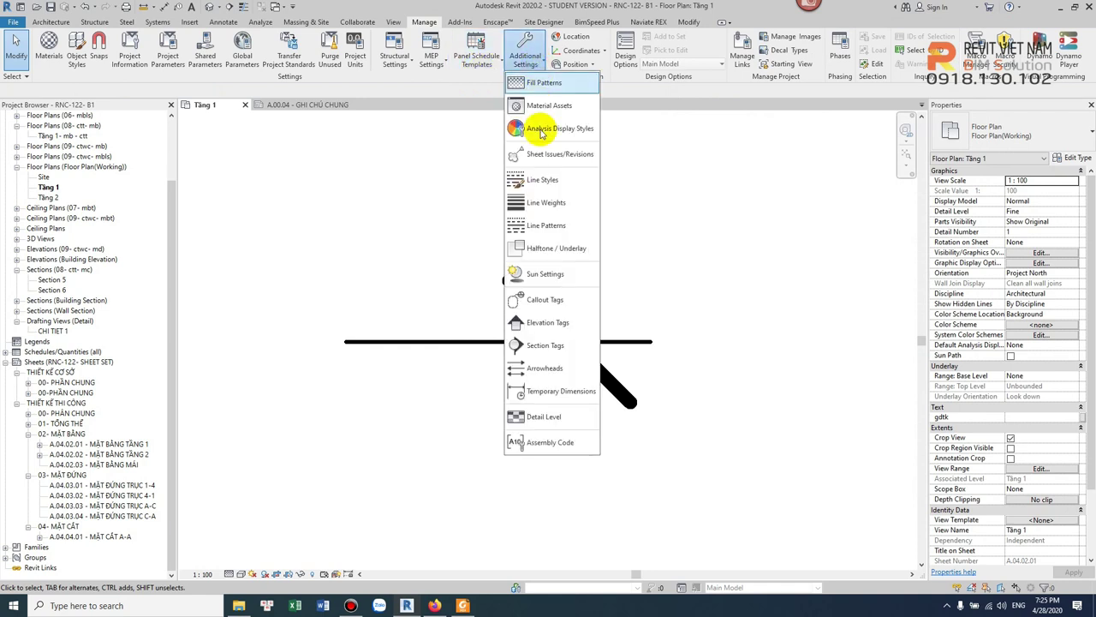
left_click(552, 391)
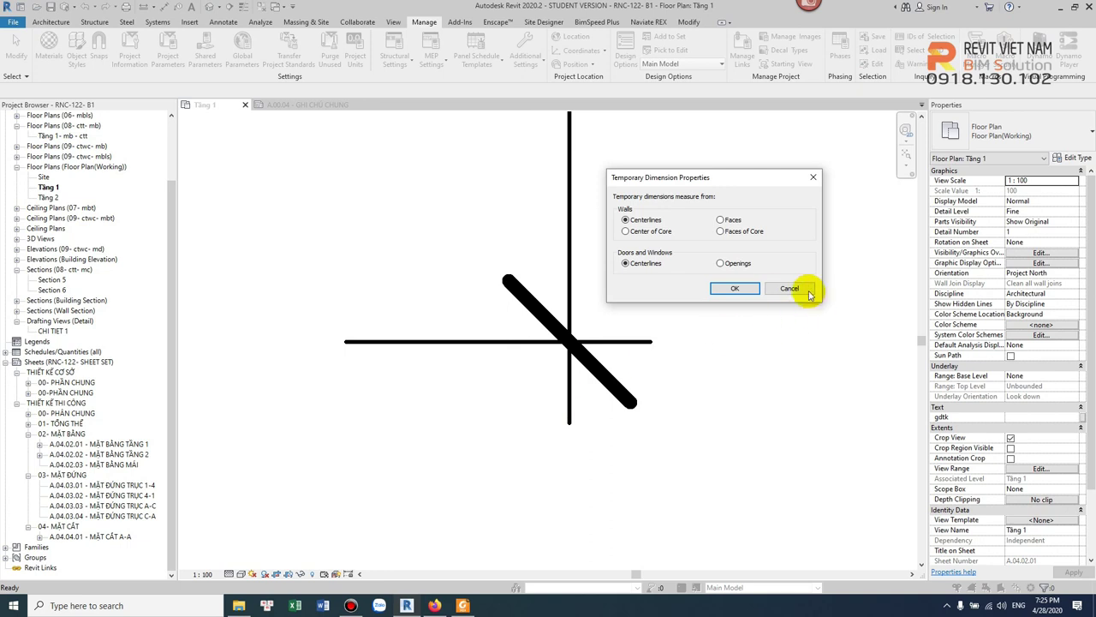
left_click(792, 289)
left_click(526, 54)
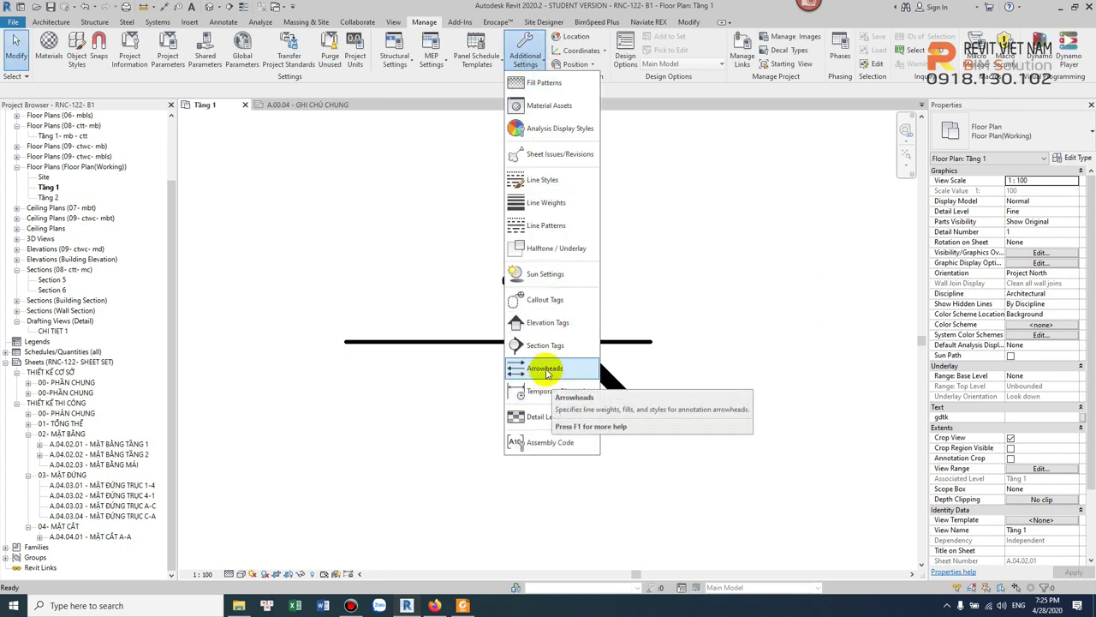
mouse_move(545, 369)
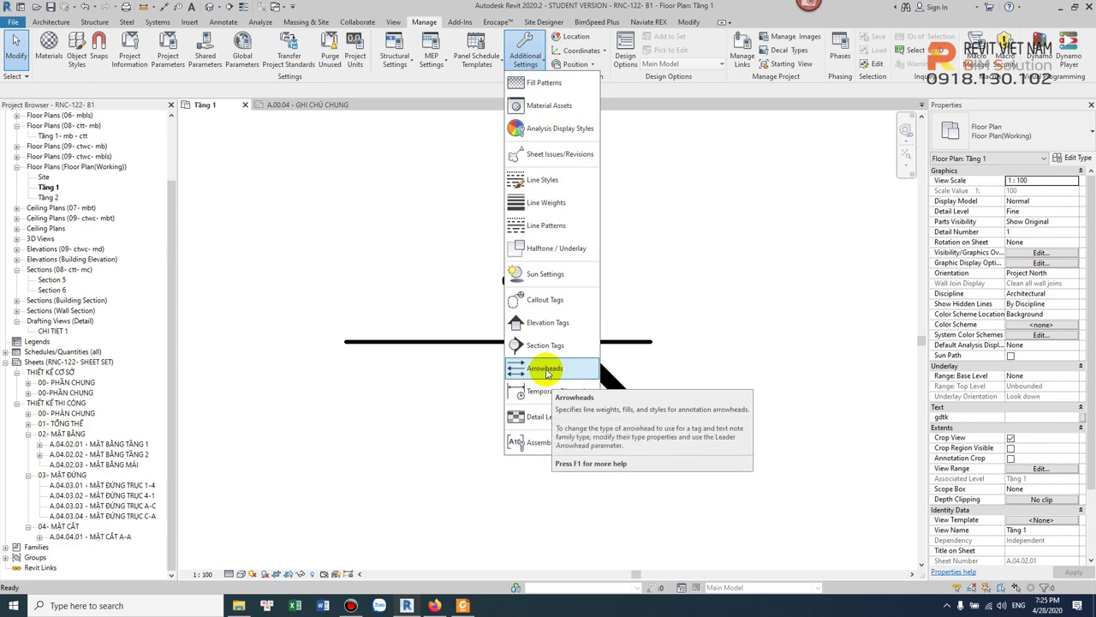
Duplicate Diagonal 3 mm as arrowhead type DG- 2.0 with a 2 mm tick size.
left_click(546, 368)
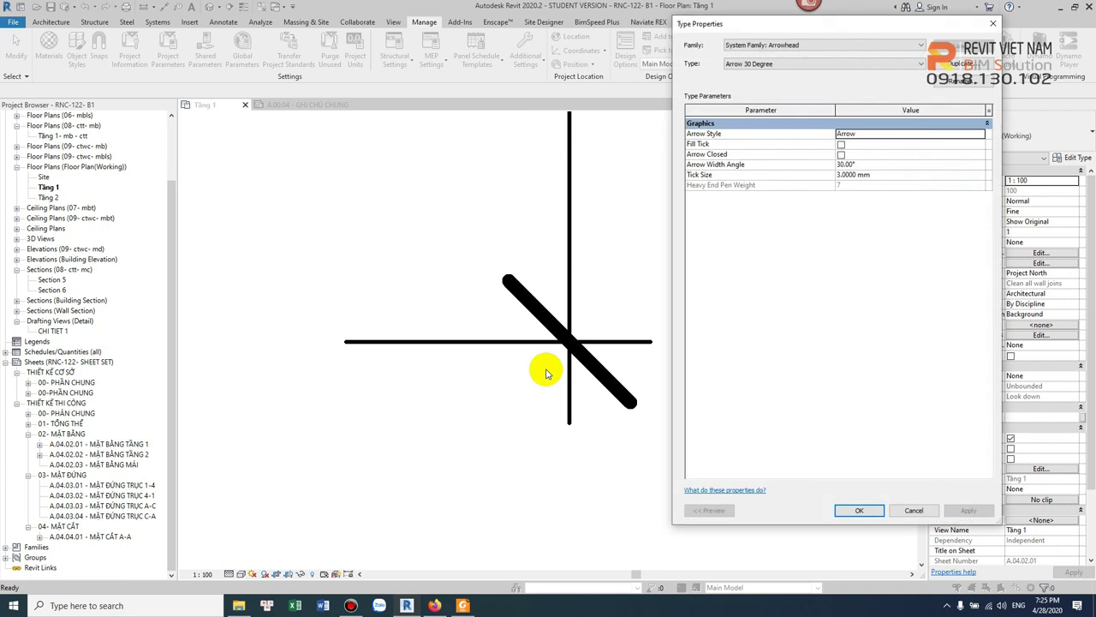
left_click(761, 65)
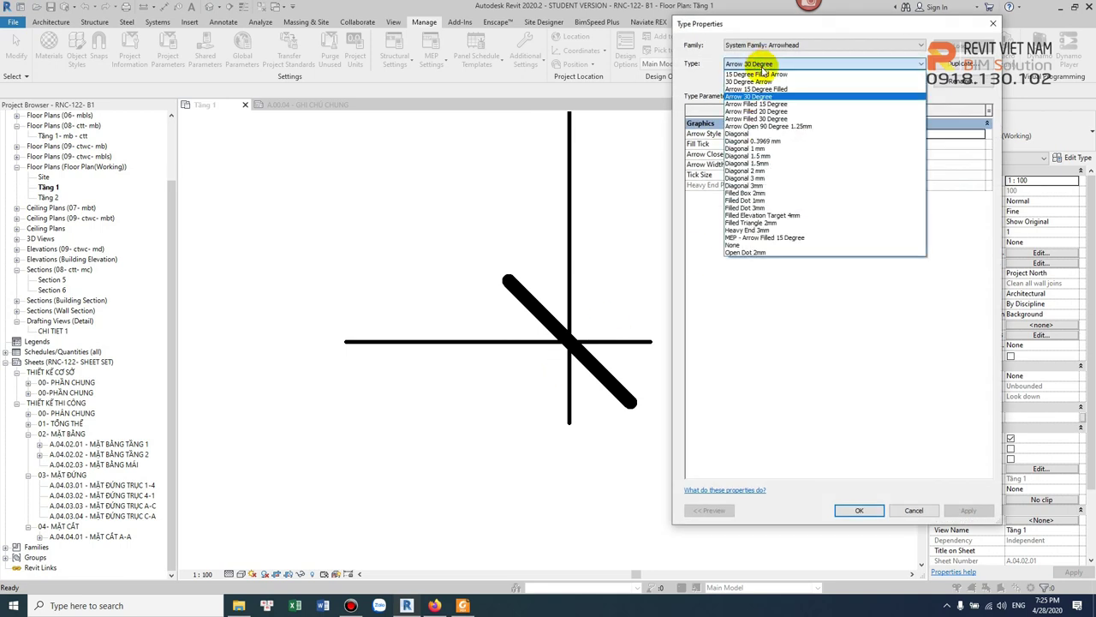
left_click(759, 178)
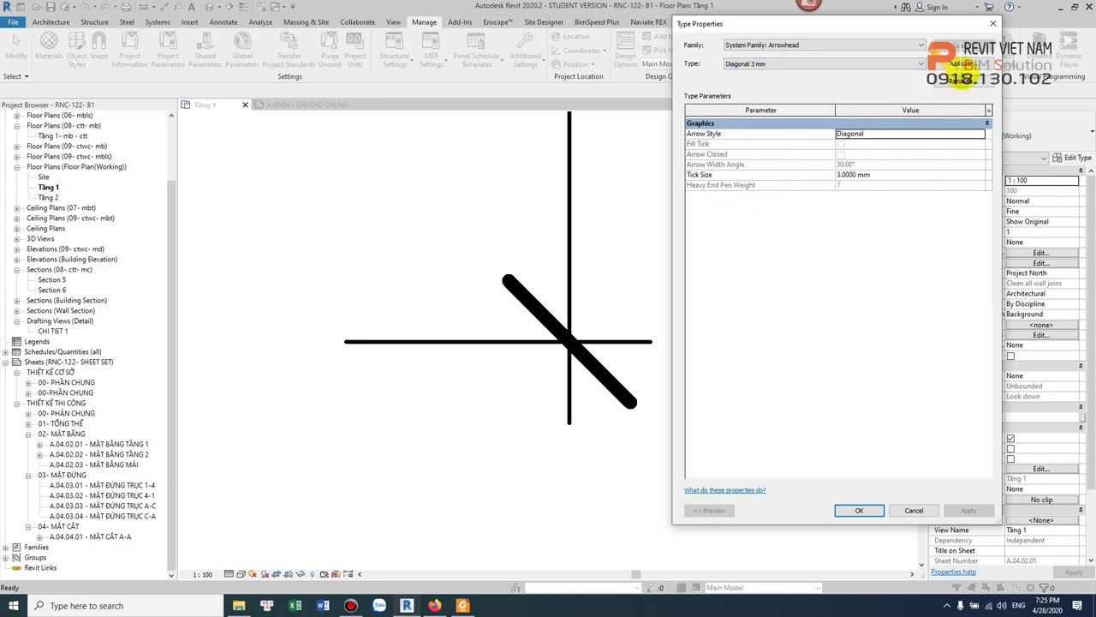
left_click(963, 64)
left_click_drag(789, 223, 734, 235)
type("DG- 2.0")
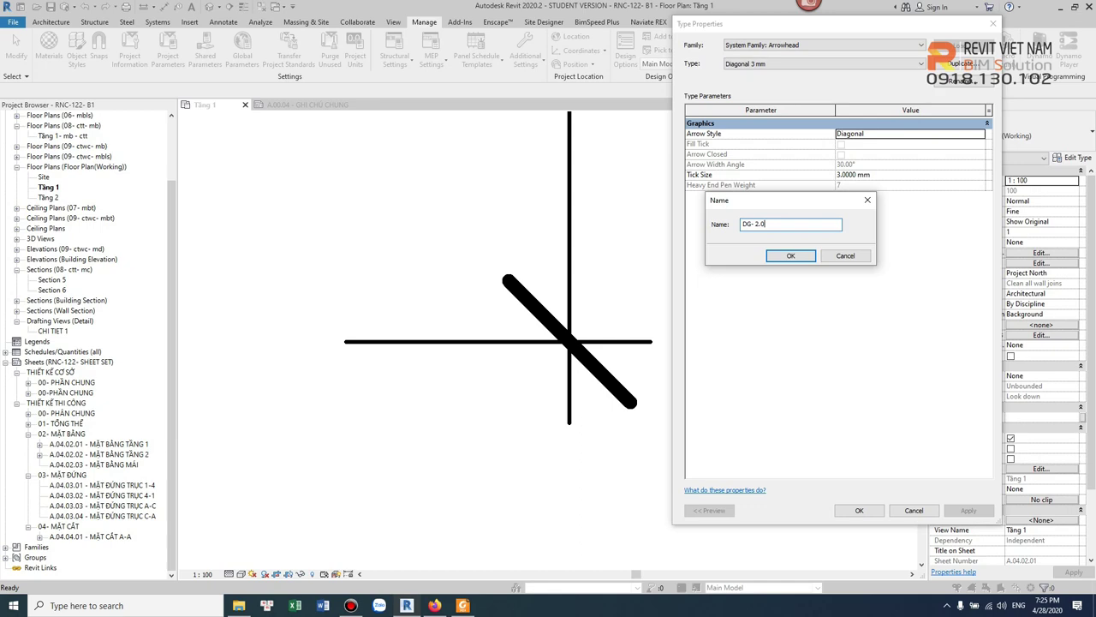
left_click(790, 254)
left_click(877, 177)
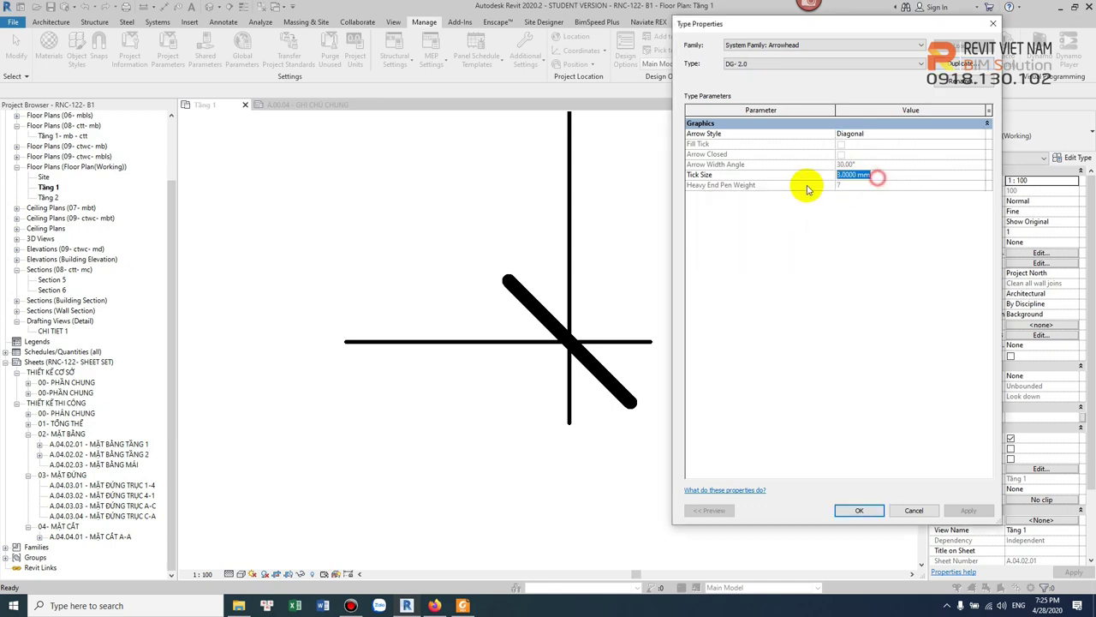
type("2")
left_click(859, 510)
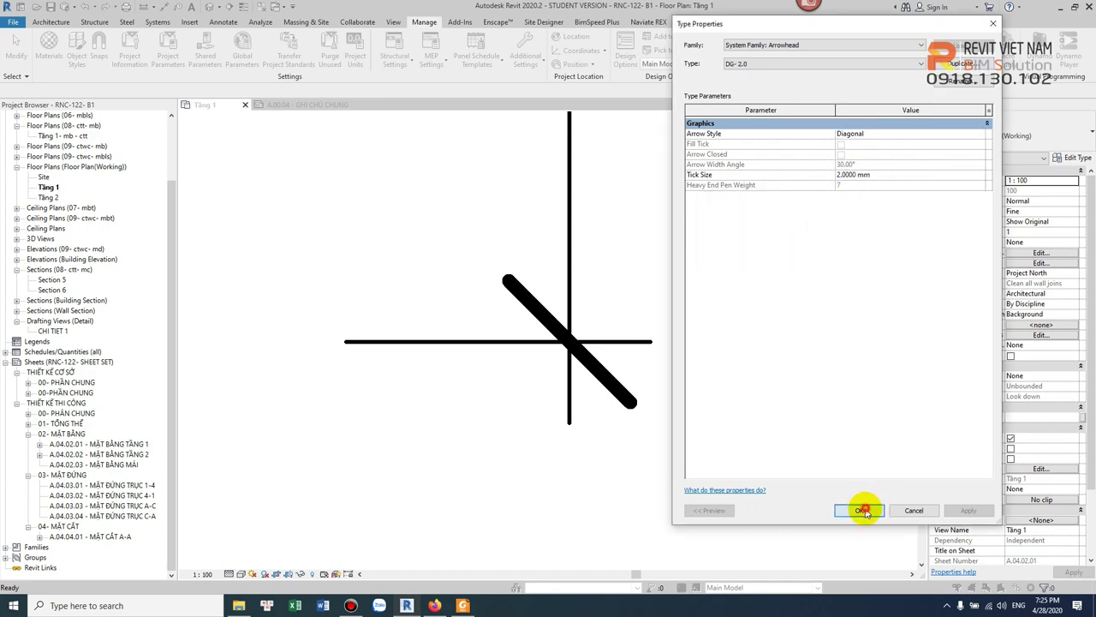
left_click(573, 309)
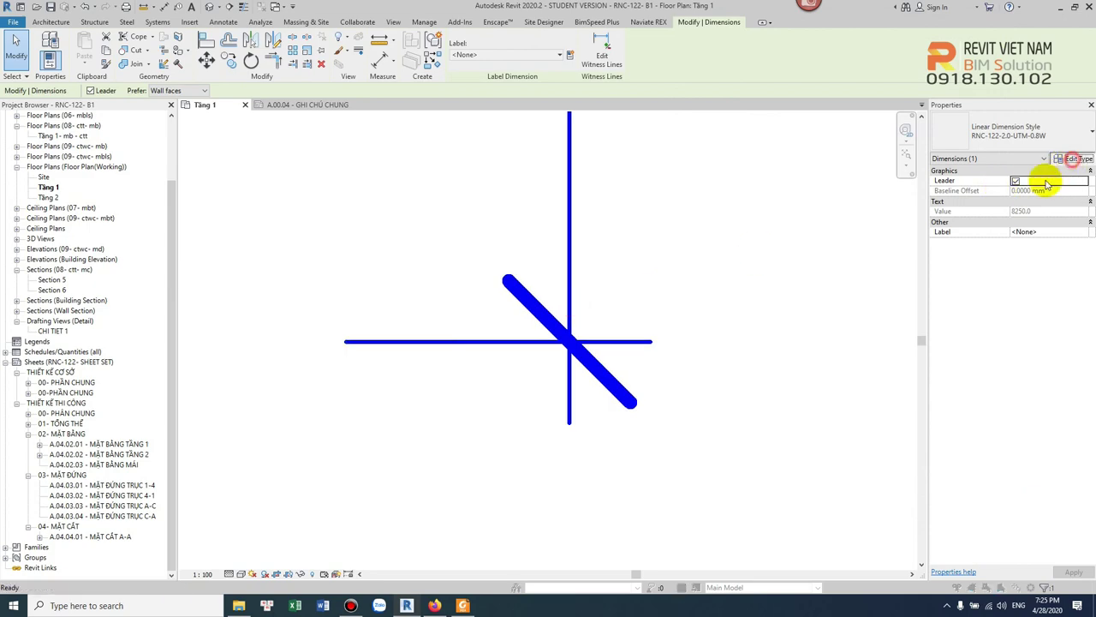
Change the dimension type's Tick Mark to DG- 2.0 and confirm.
left_click(1052, 175)
left_click(969, 178)
left_click(970, 177)
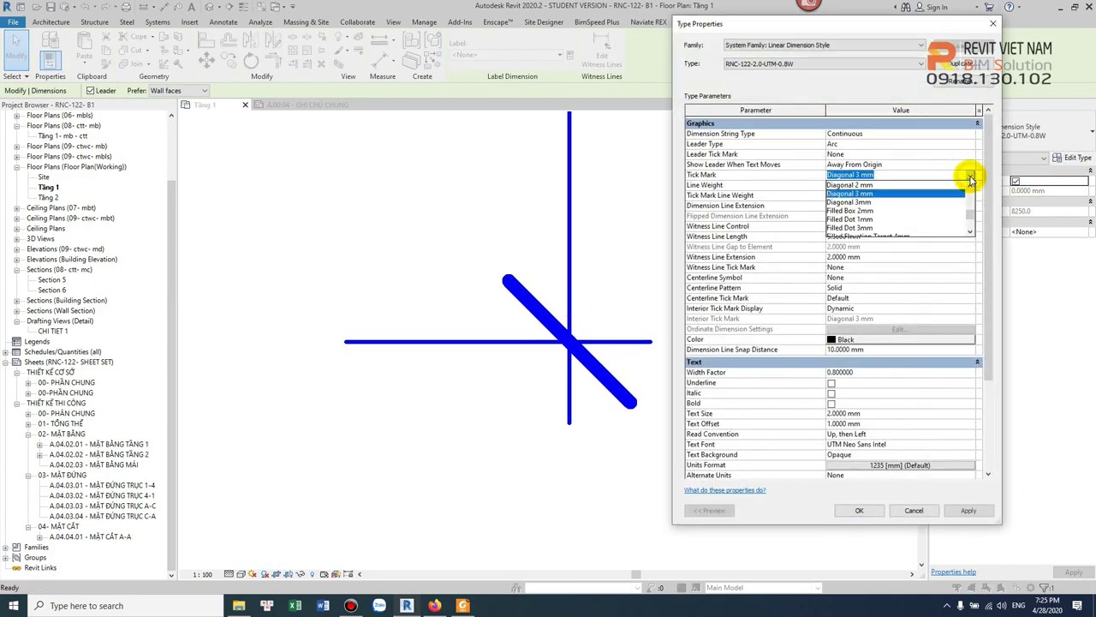
scroll(971, 180, "down", 3)
left_click(861, 219)
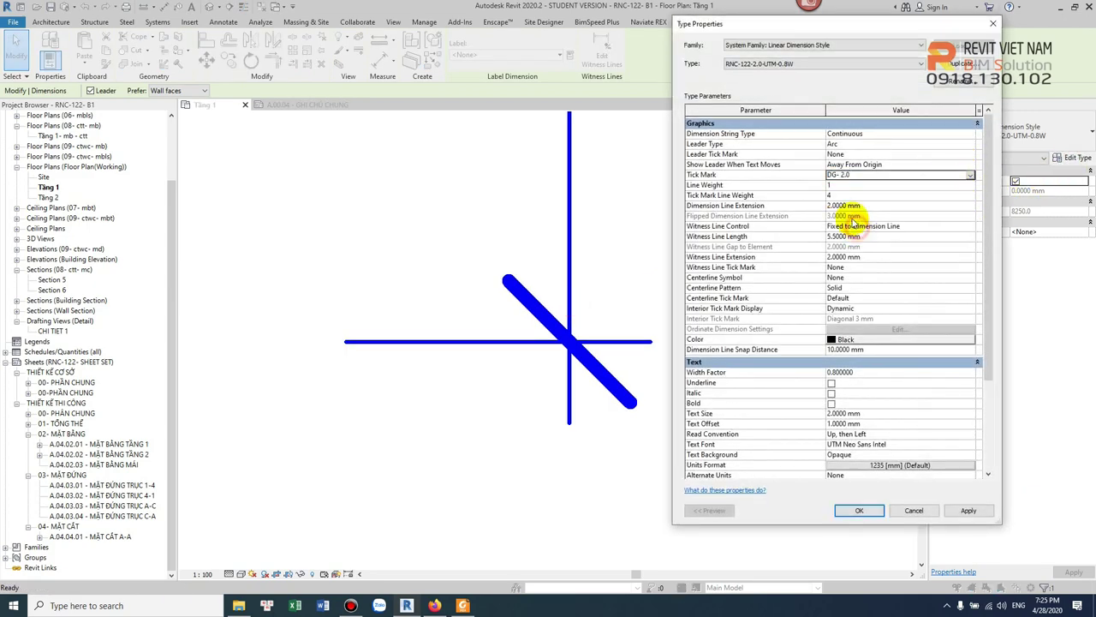
left_click(859, 509)
Deselect the dimension and zoom in to check the smaller DG- 2.0 tick.
left_click(667, 399)
scroll(587, 286, "down", 3)
scroll(599, 374, "down", 3)
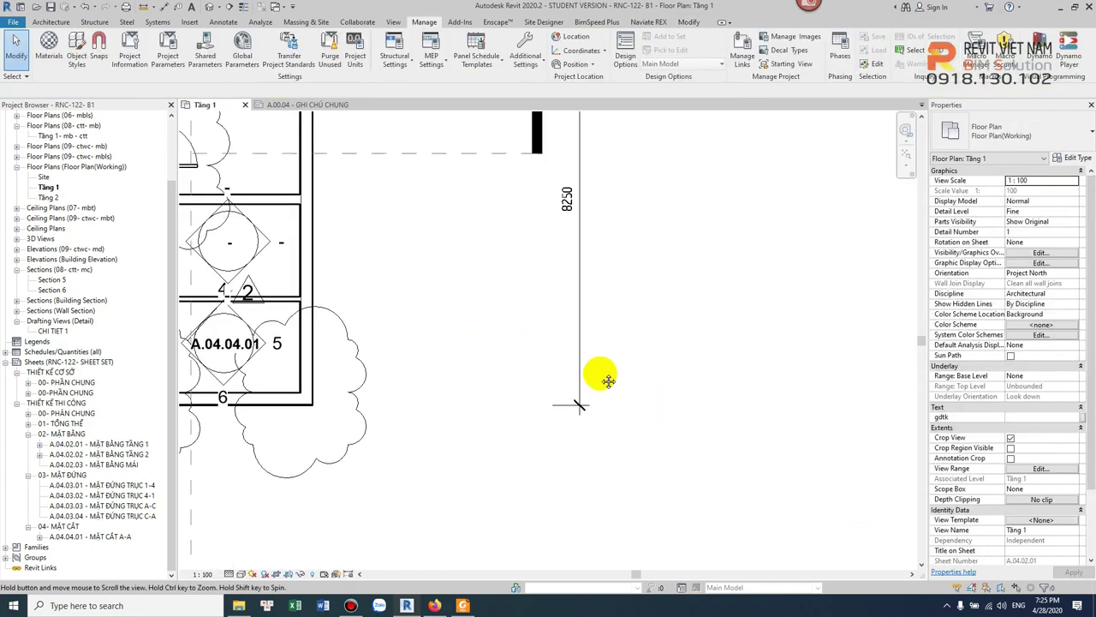
scroll(595, 404, "up", 3)
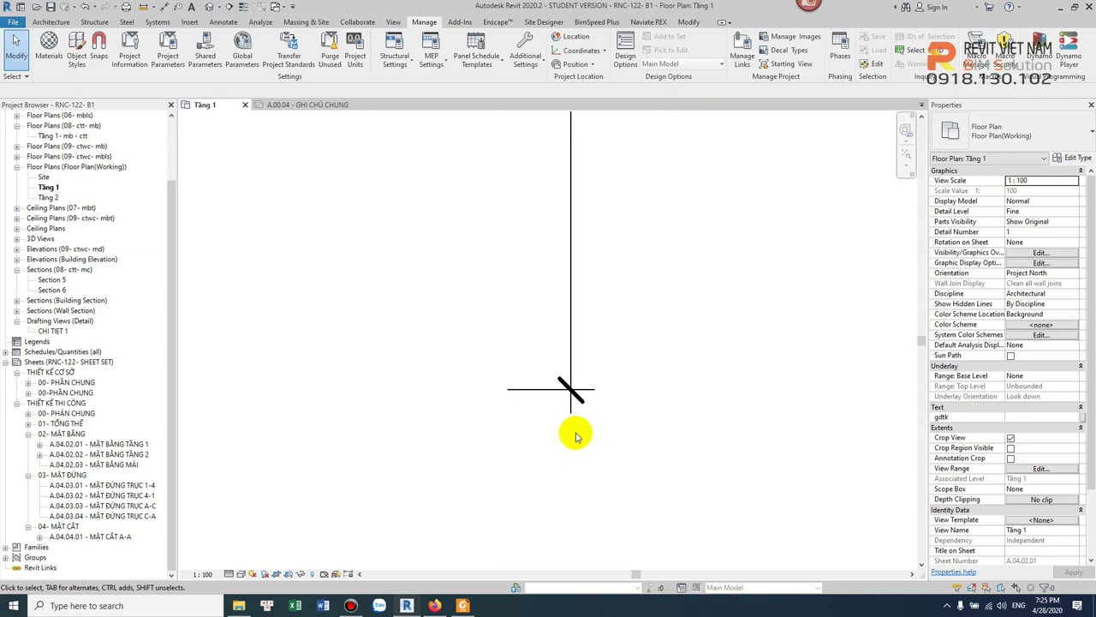
scroll(582, 433, "up", 2)
scroll(548, 314, "up", 2)
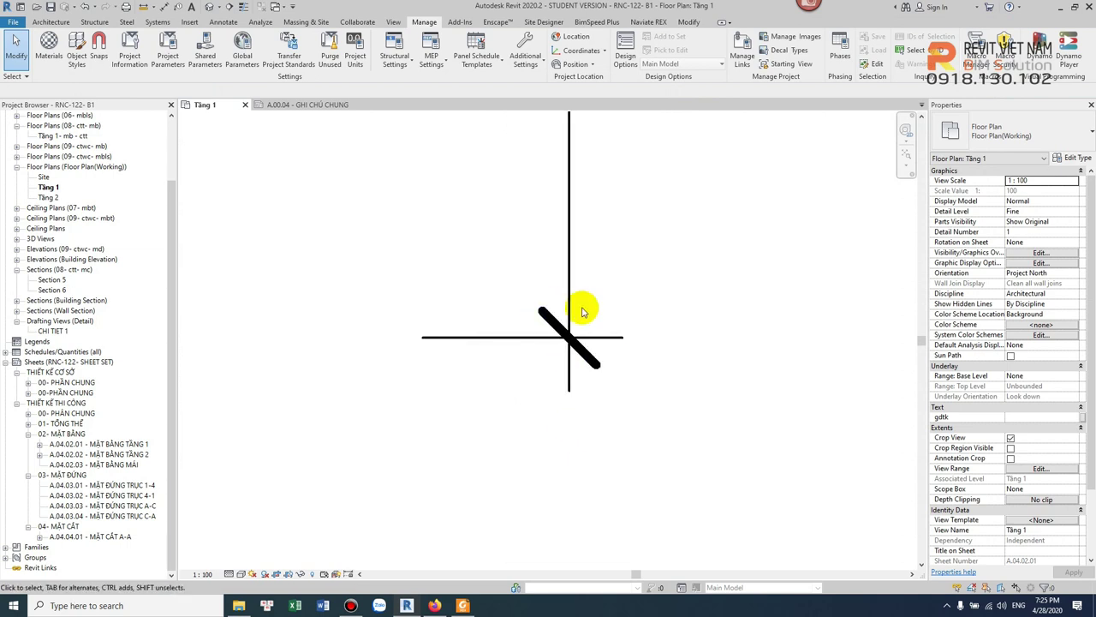
Open the Temporary Dimensions settings from Additional Settings, then dismiss them.
left_click(528, 58)
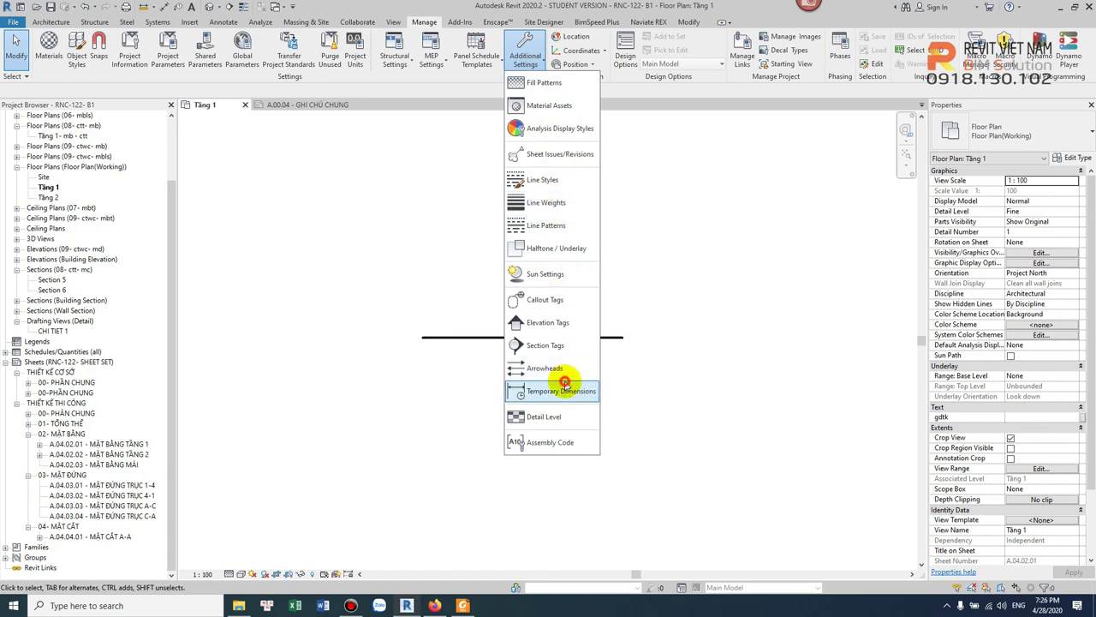
left_click(512, 390)
key("Escape")
Make the Filled Dot 1mm arrowhead a filled Dot style with 1 mm tick size.
left_click(527, 55)
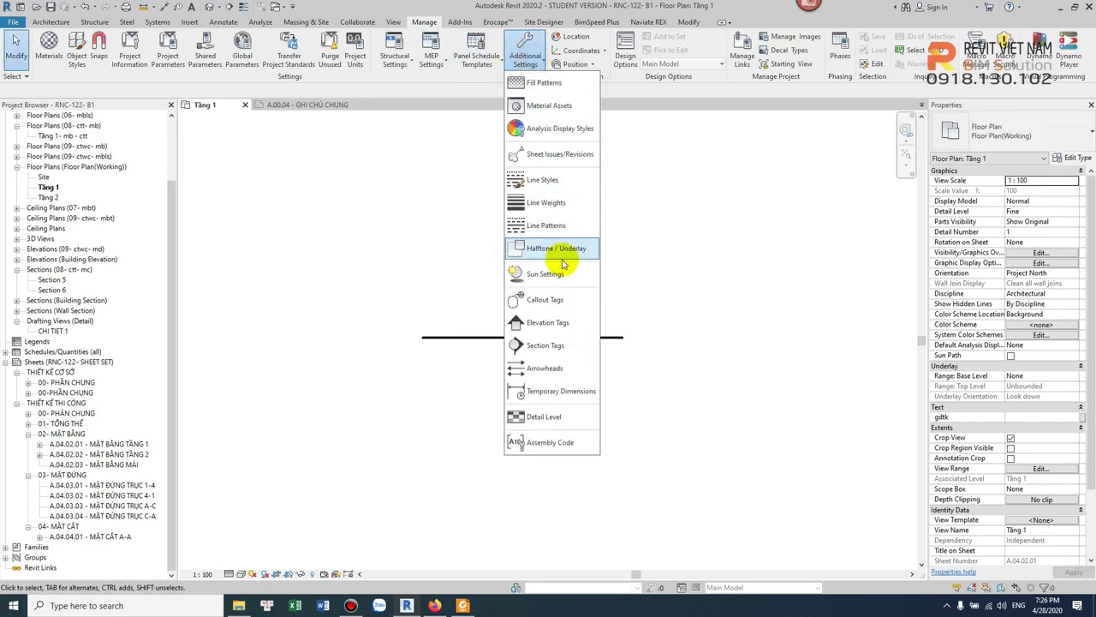
left_click(564, 367)
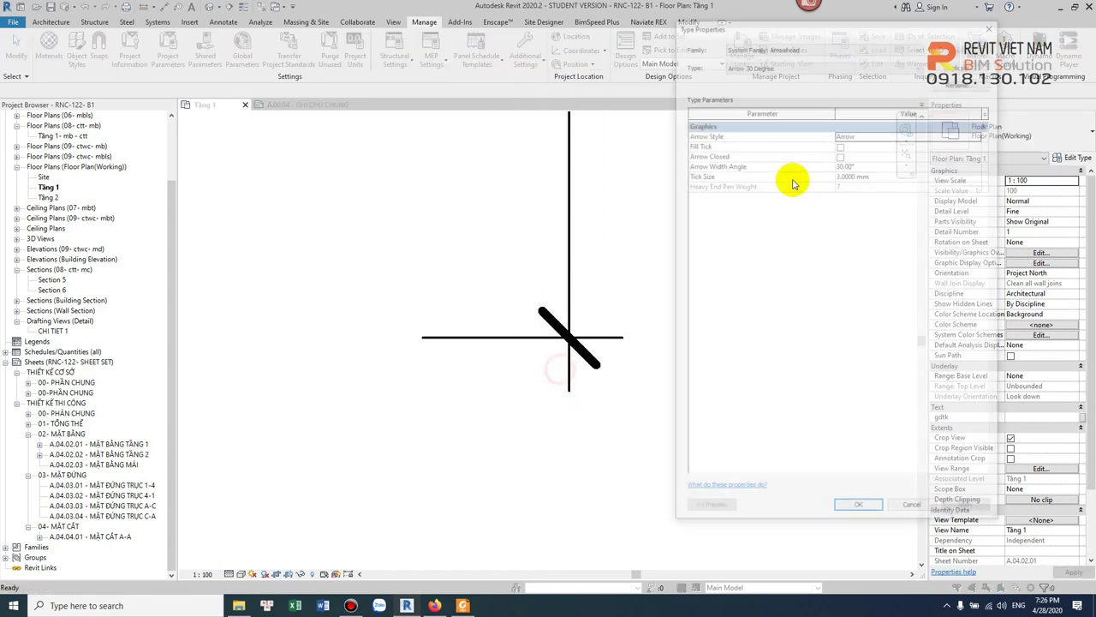
left_click(852, 64)
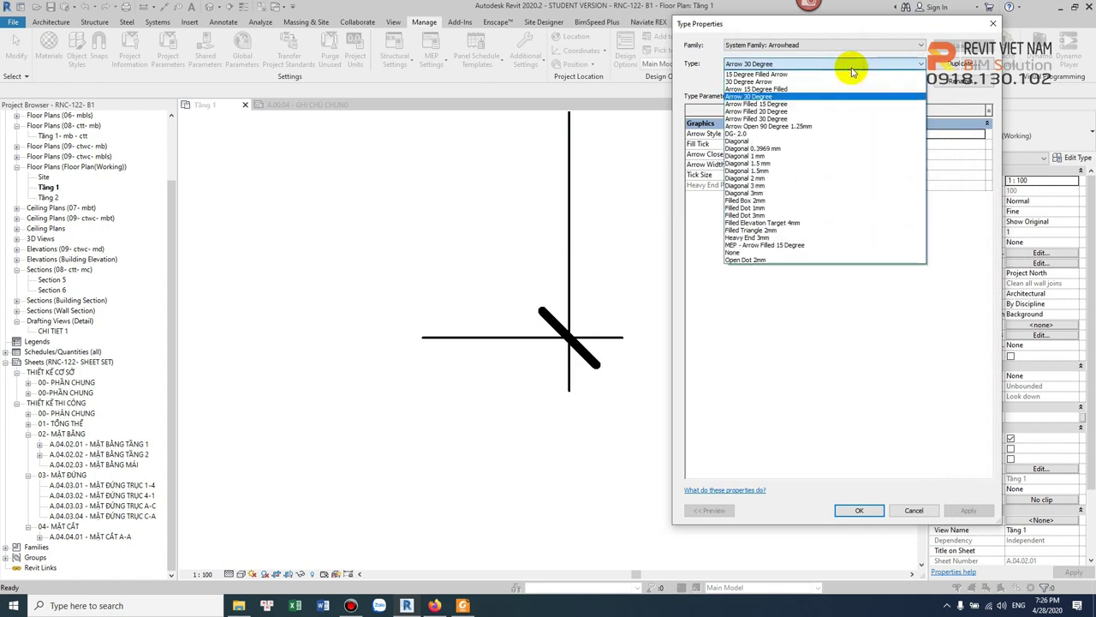
key("Up")
key("Up")
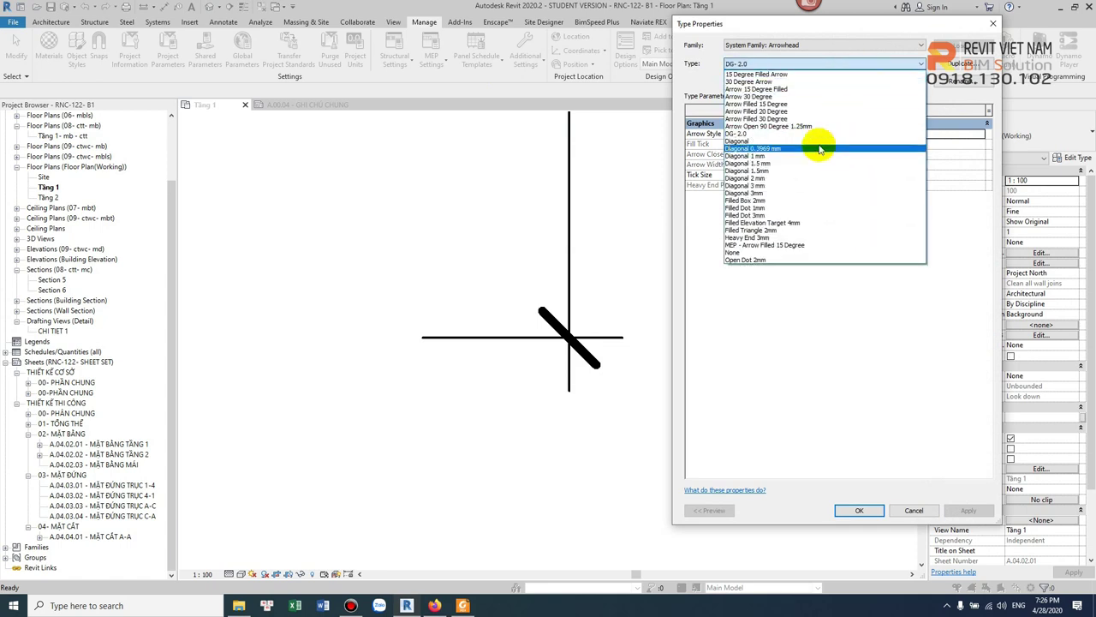
left_click(753, 208)
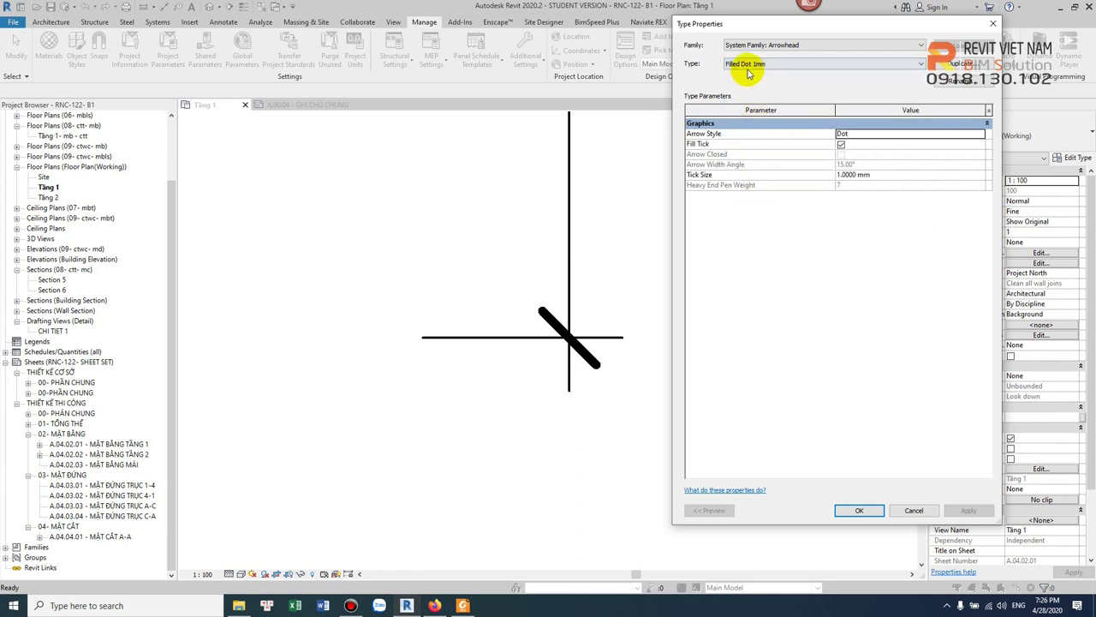
left_click(839, 176)
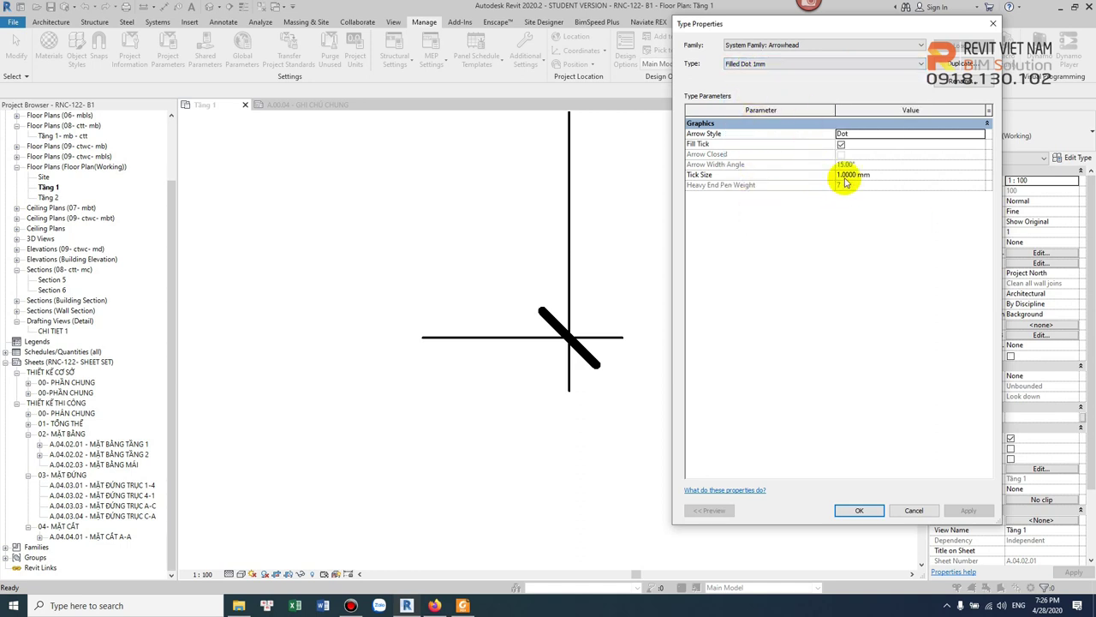
left_click(859, 512)
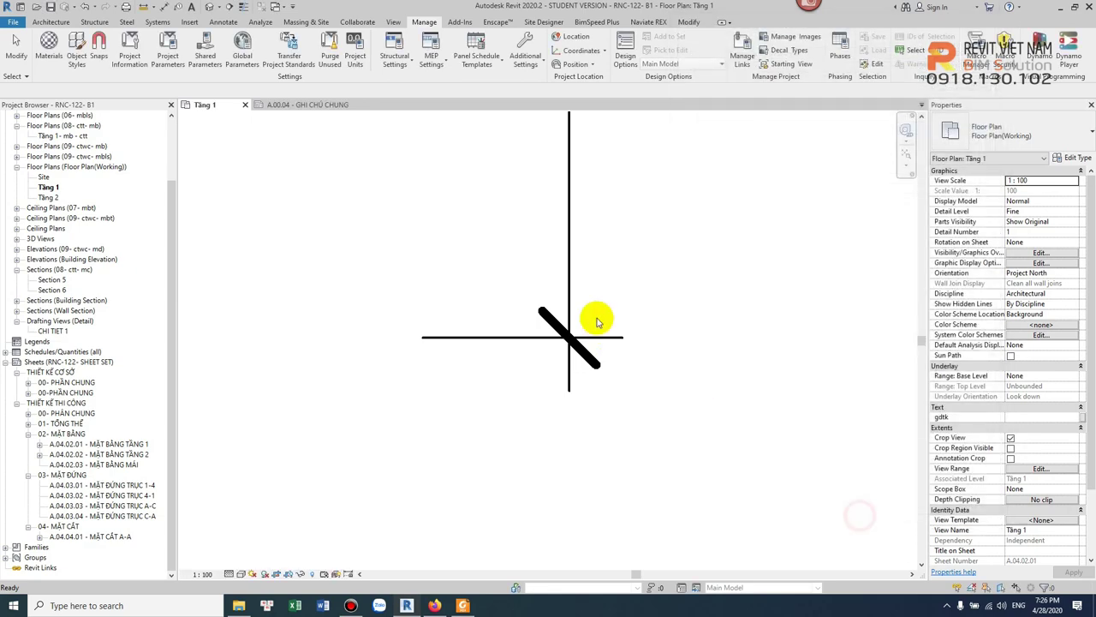
left_click(570, 286)
Set the dimension style's Tick Mark to Filled Dot 1mm and confirm.
left_click(1071, 159)
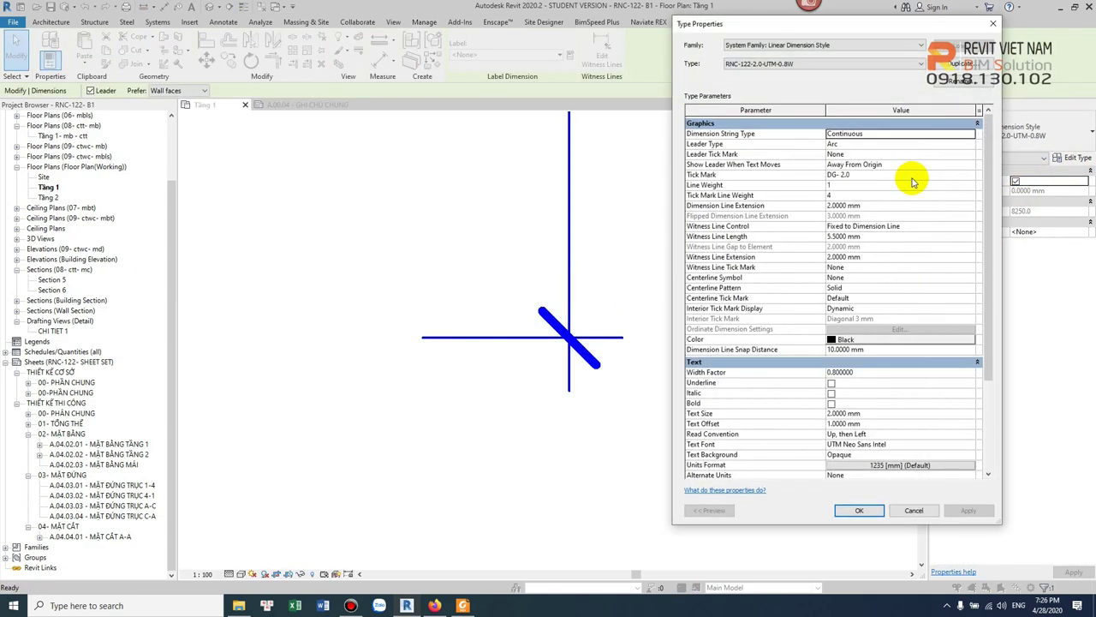
left_click(971, 175)
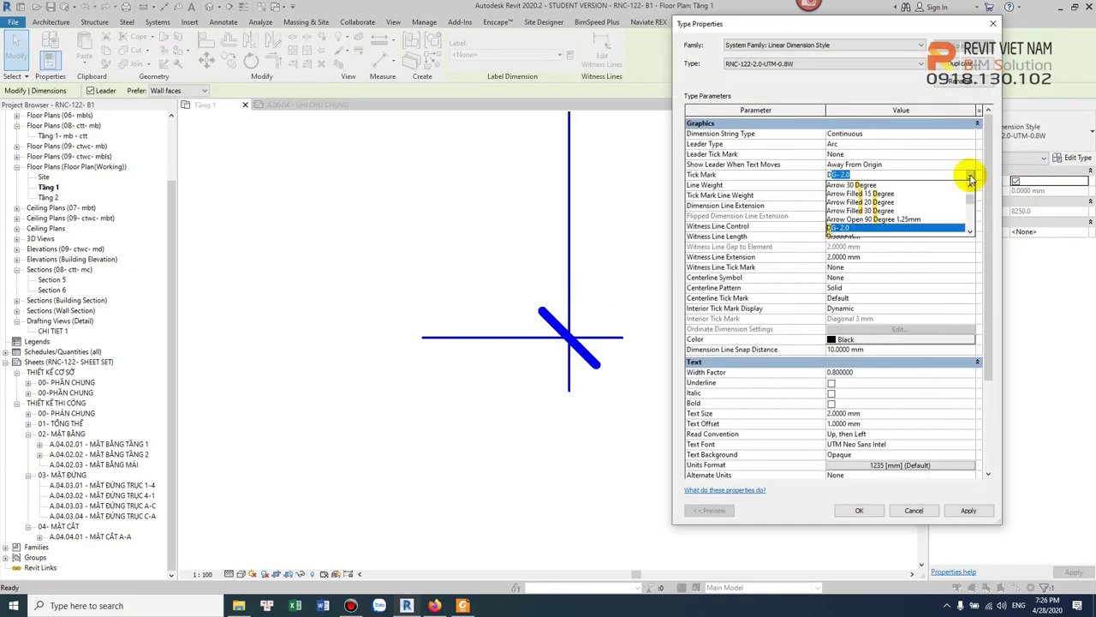
scroll(899, 220, "down", 1)
scroll(899, 219, "down", 1)
scroll(901, 219, "down", 1)
scroll(901, 219, "down", 1)
left_click(867, 218)
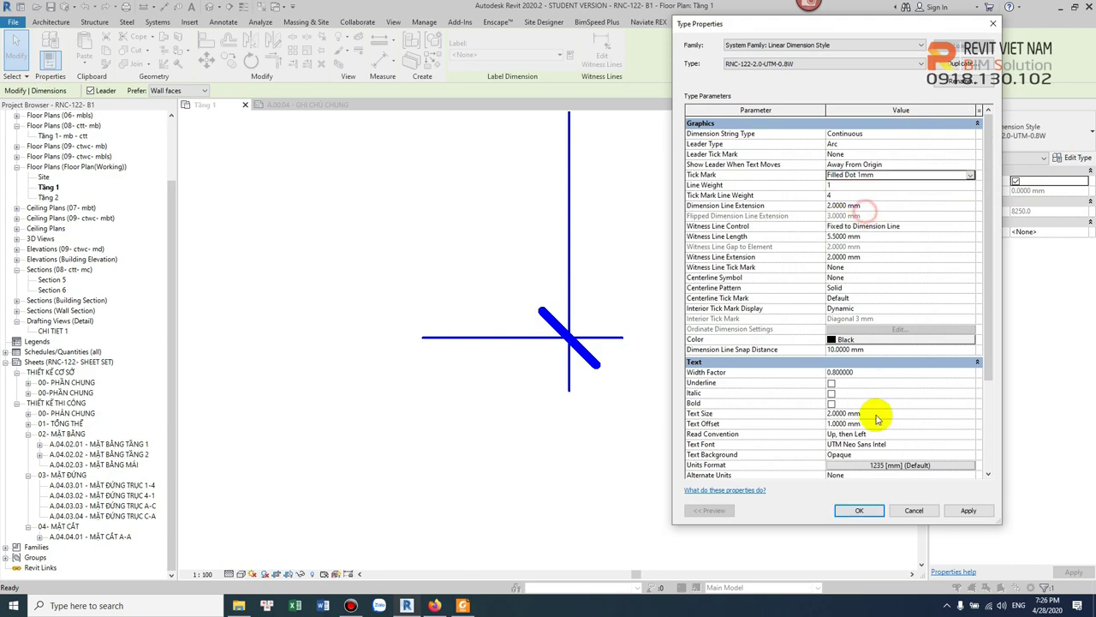
left_click(859, 509)
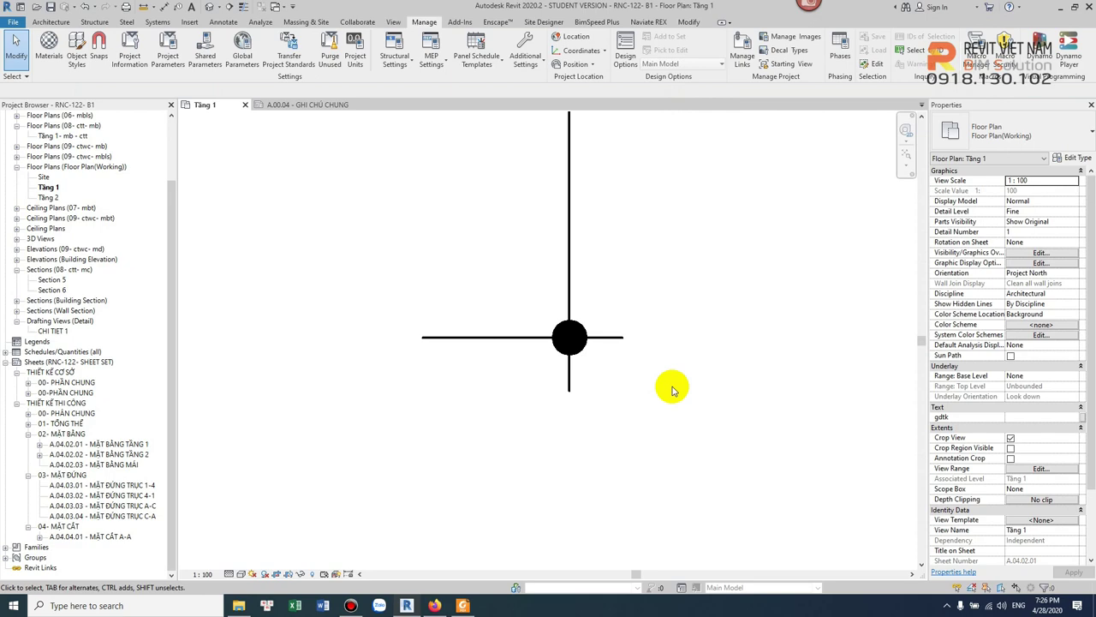
Switch the tick mark to Arrow 15 Degree Filled, applying and confirming the change.
left_click(568, 269)
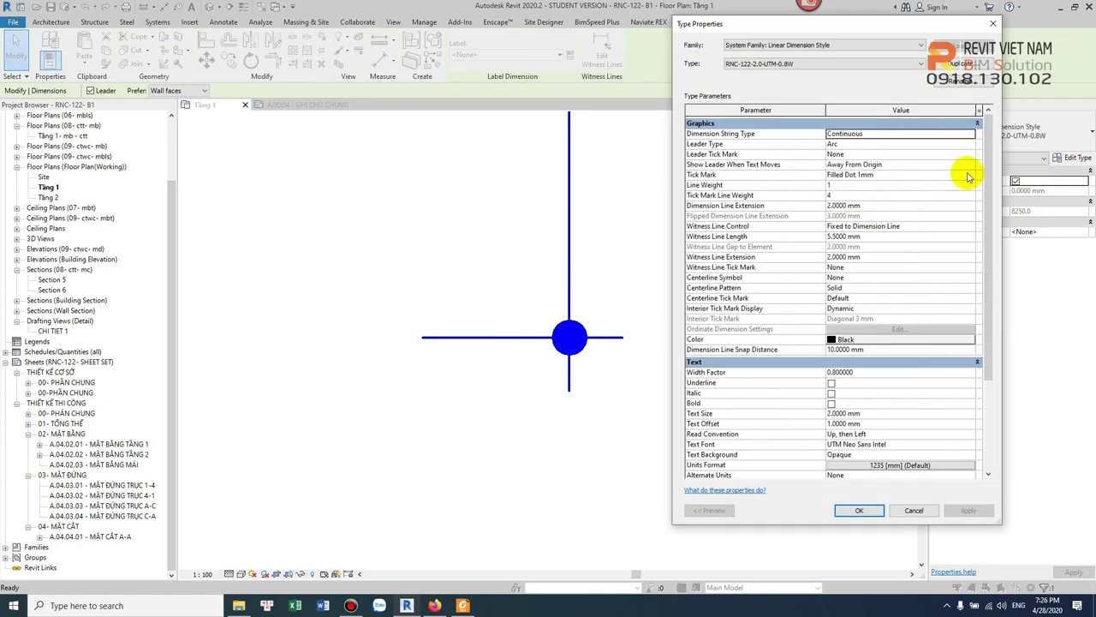
left_click(971, 175)
scroll(936, 204, "up", 3)
scroll(936, 207, "up", 3)
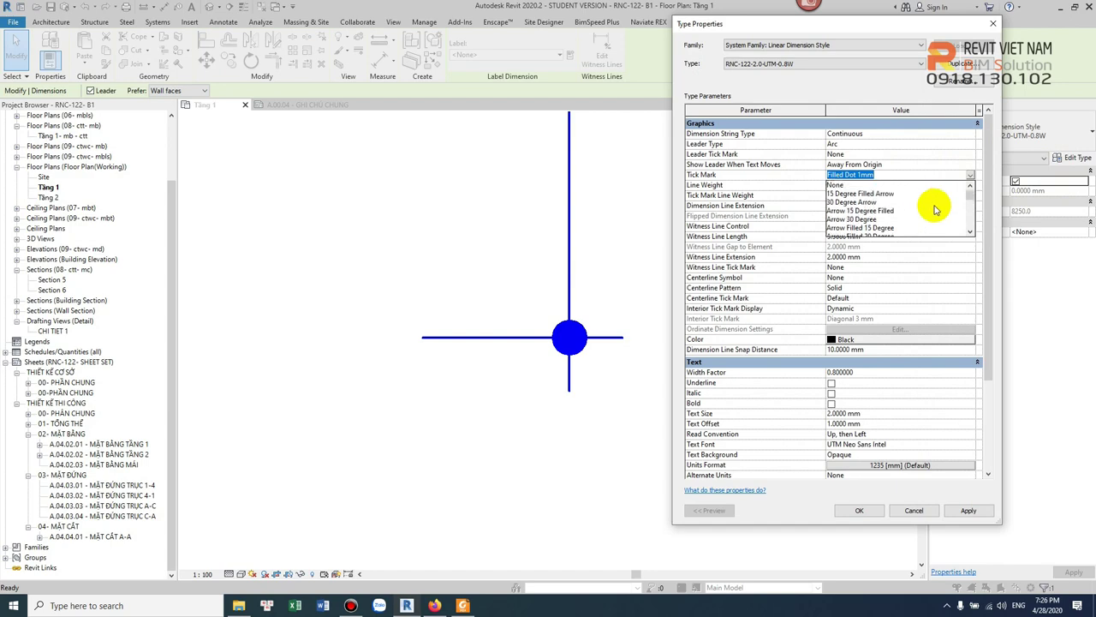
left_click(891, 212)
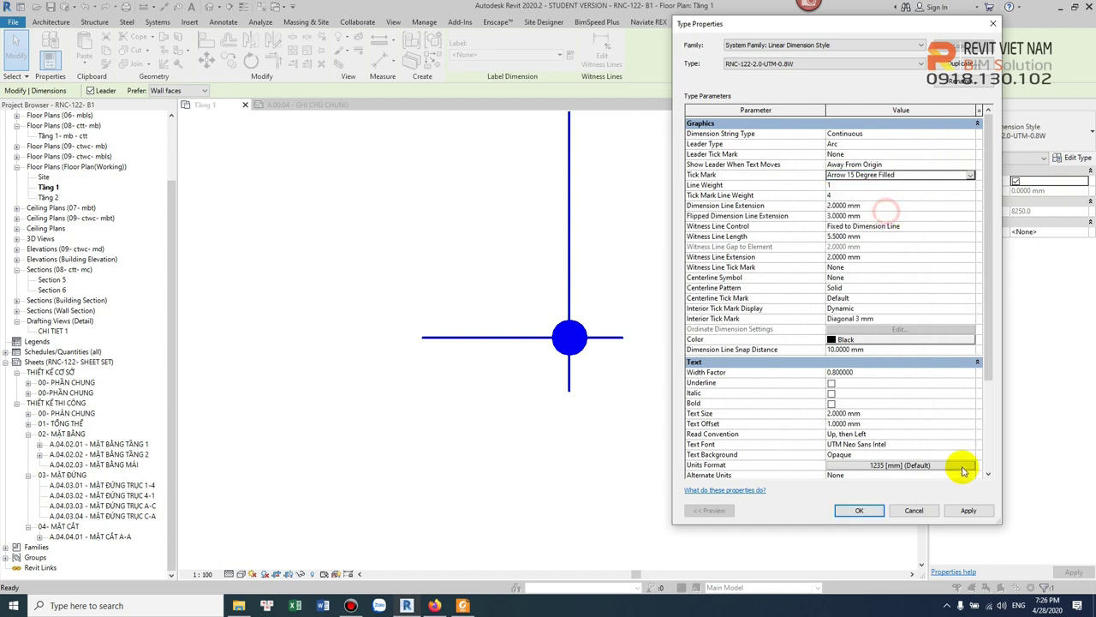
left_click(968, 510)
left_click(869, 517)
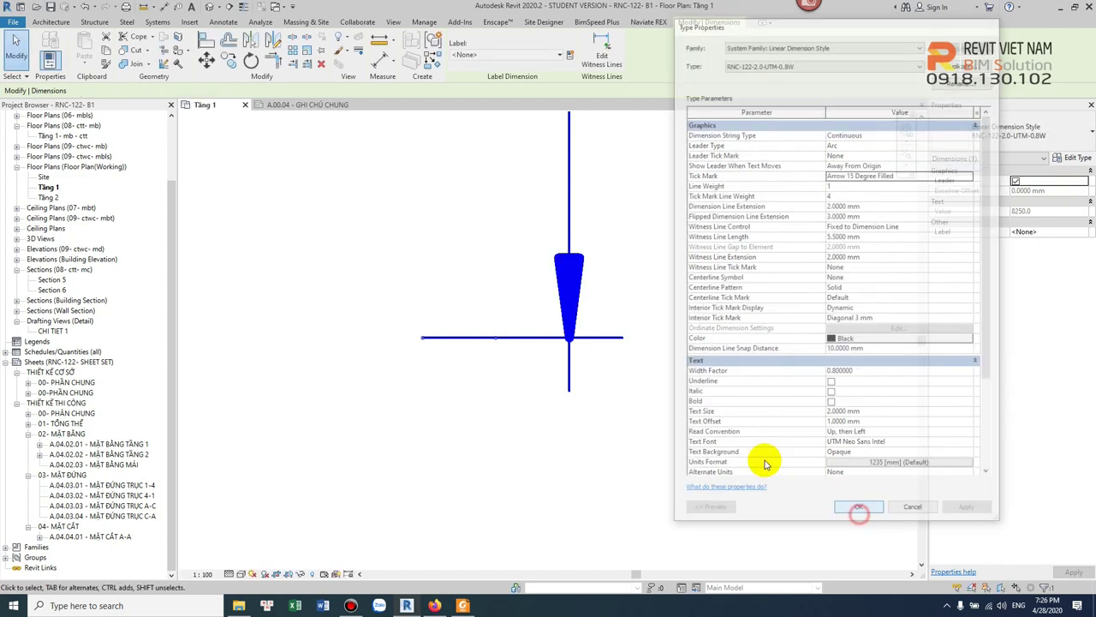
Select the vertical 8250 dimension and reopen its type properties.
scroll(705, 411, "down", 2)
scroll(719, 360, "down", 2)
scroll(692, 225, "up", 3)
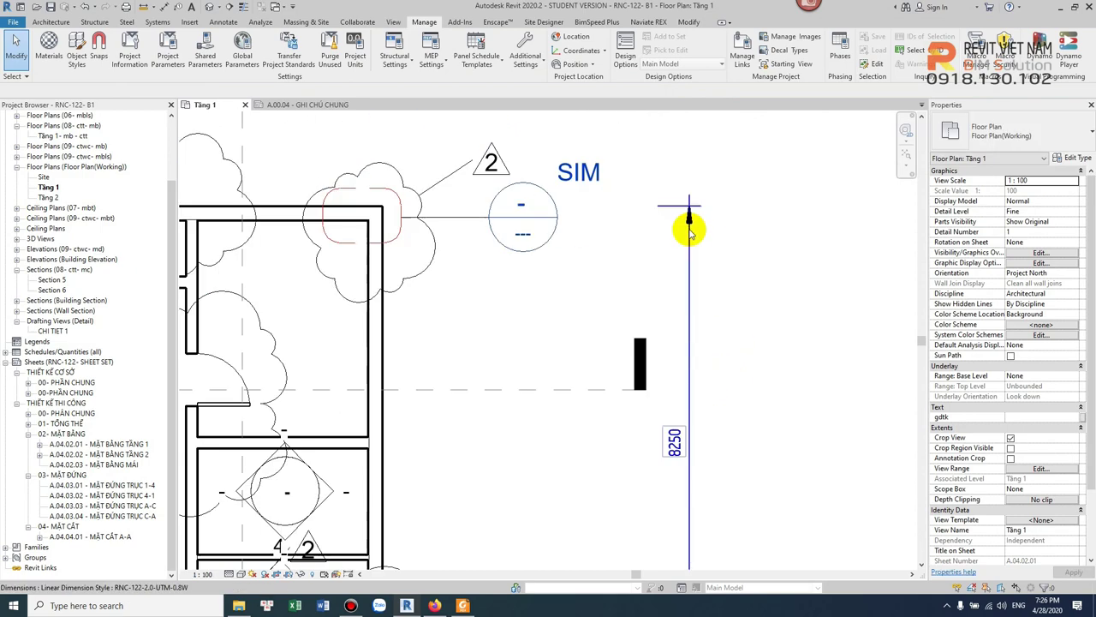
left_click(692, 237)
scroll(710, 197, "up", 2)
scroll(644, 250, "up", 2)
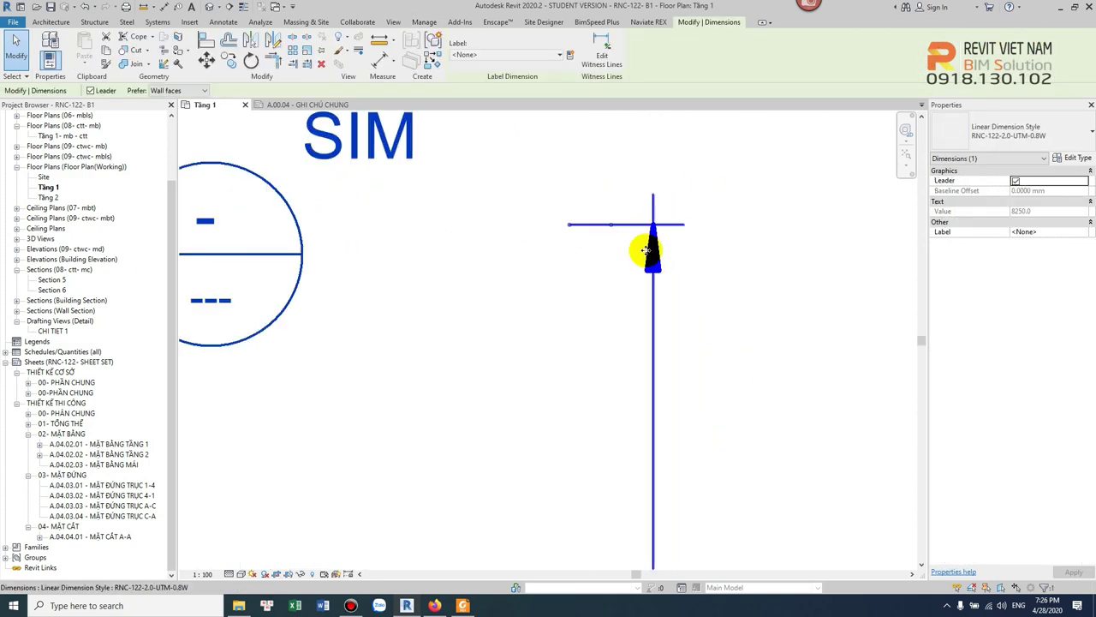
left_click(1079, 158)
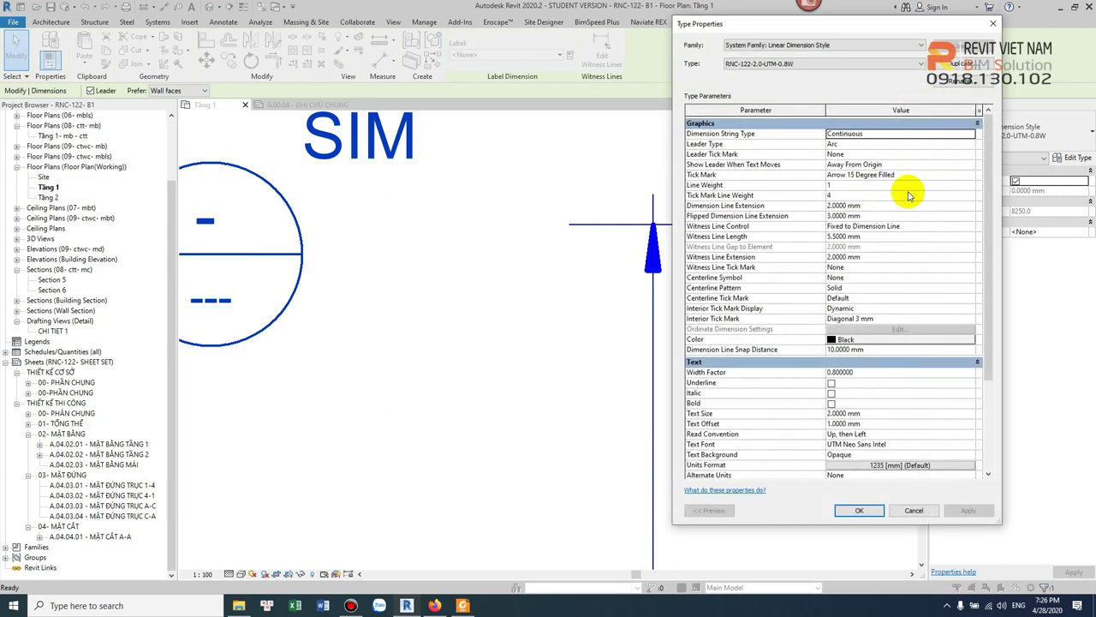
Set the Tick Mark back to DG- 2.0, then apply and confirm.
left_click(933, 177)
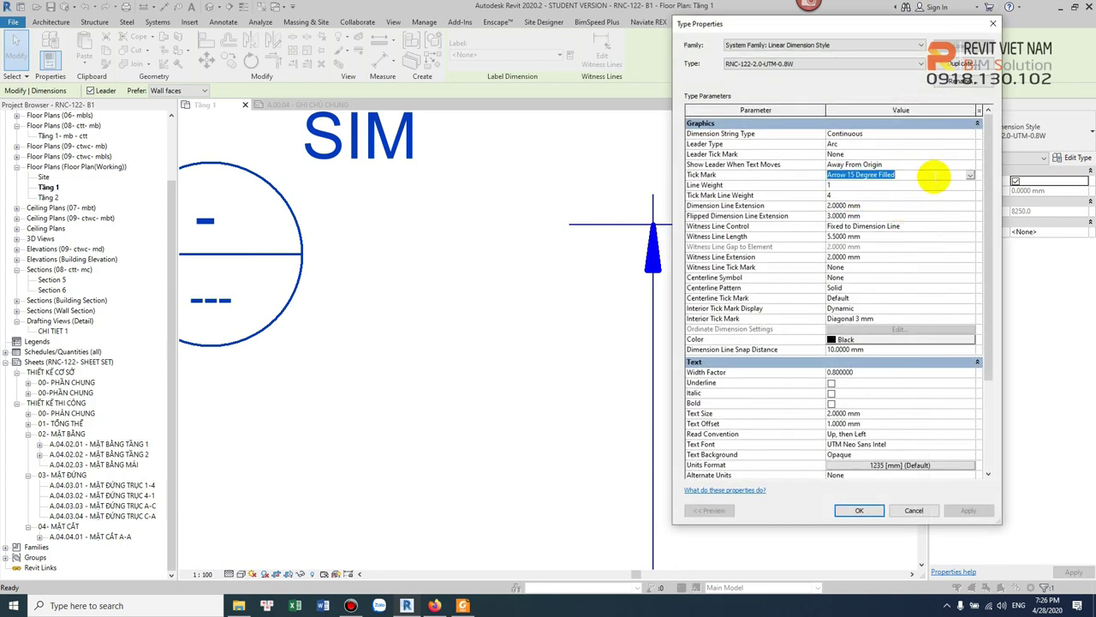
type("D")
left_click(865, 193)
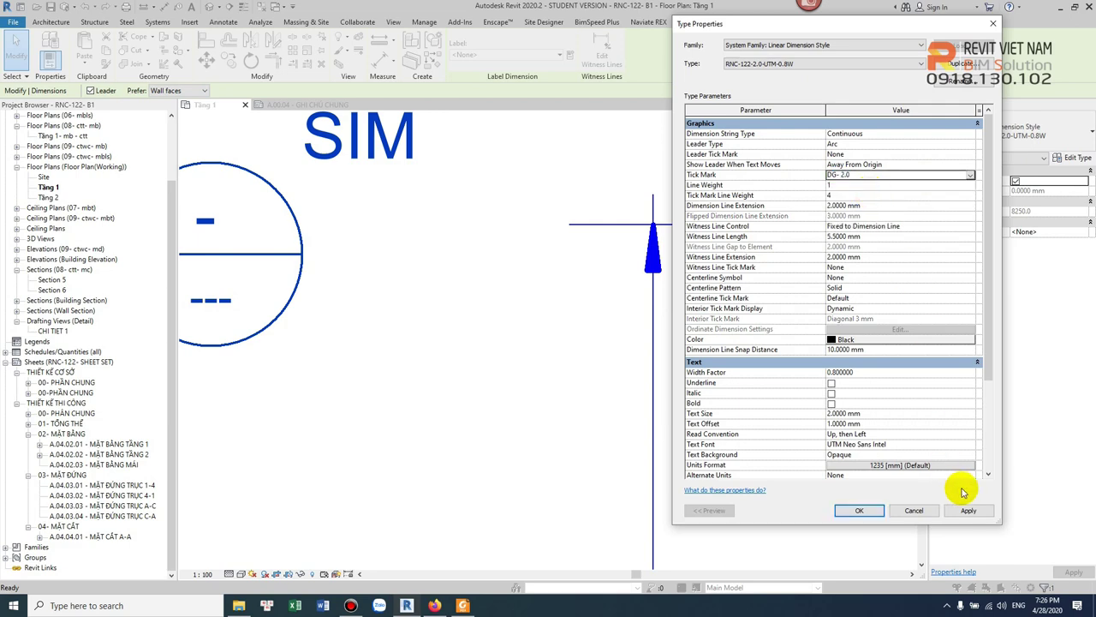
left_click(968, 510)
left_click(859, 511)
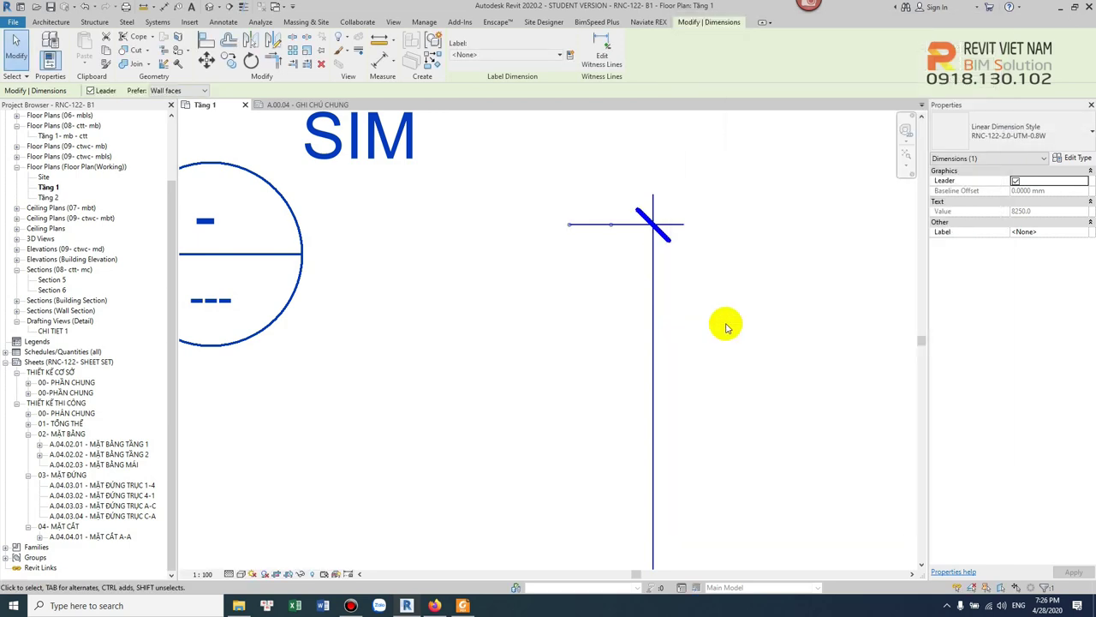
Clear the selection and pan to bring the right-hand walls into view.
scroll(654, 223, "up", 1)
scroll(664, 244, "up", 2)
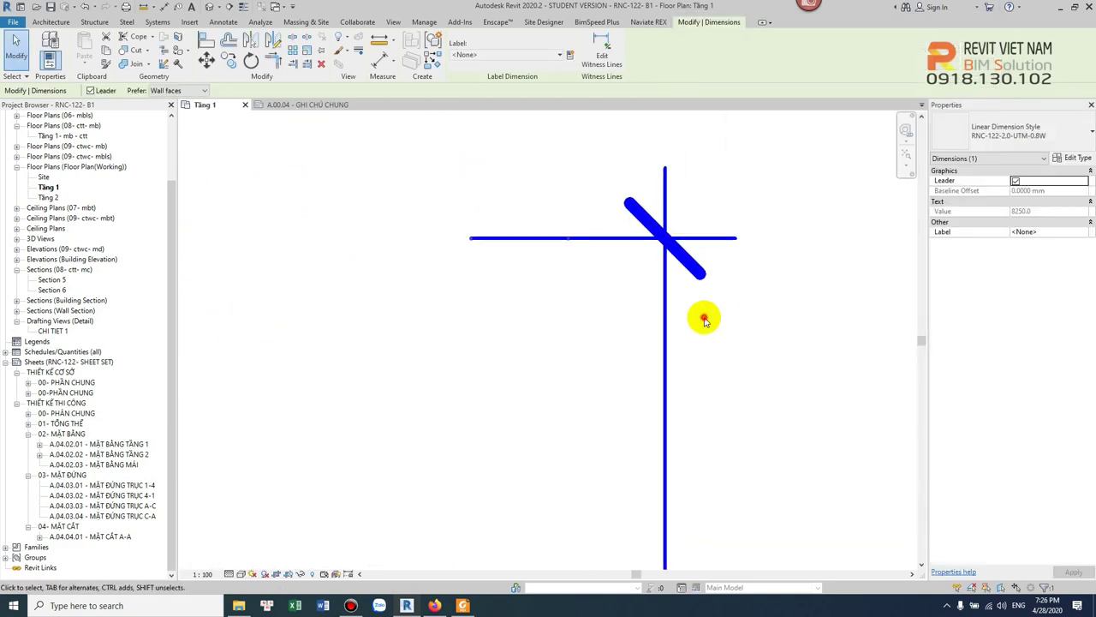
scroll(664, 283, "down", 2)
scroll(651, 291, "down", 2)
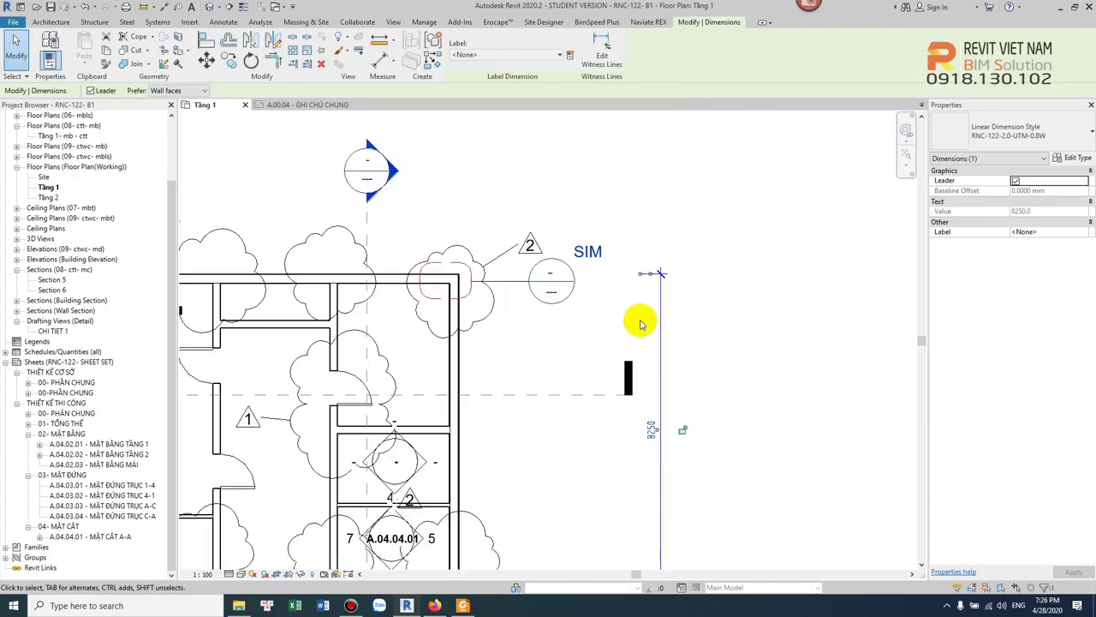
left_click(631, 286)
scroll(631, 286, "up", 1)
middle_click_drag(514, 403, 522, 350)
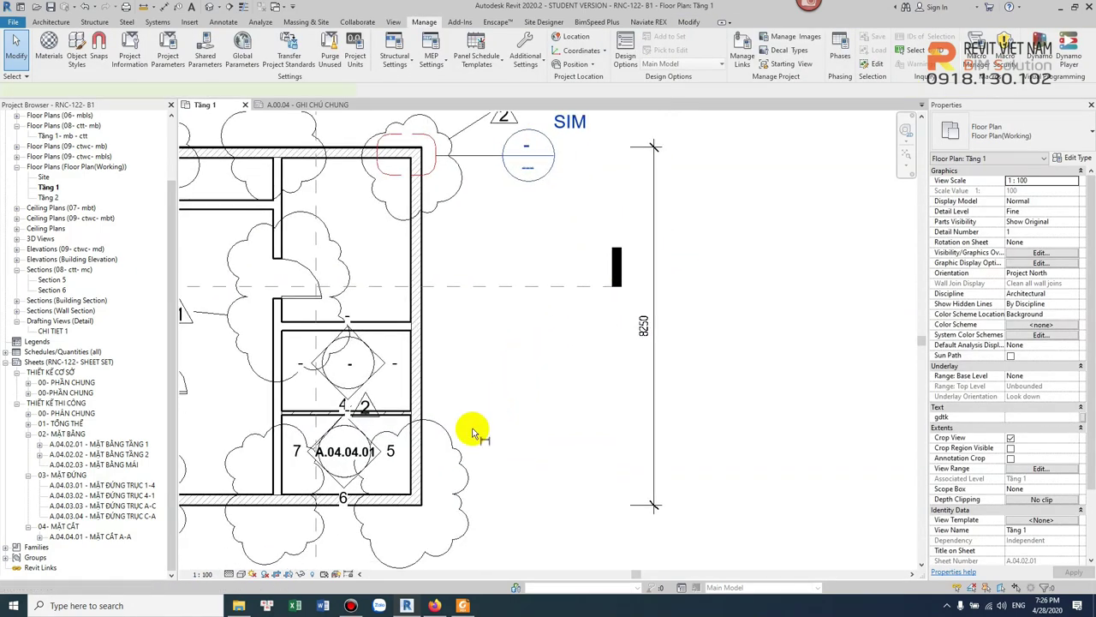
Start an aligned dimension (DI) on both faces of the bottom and thin middle walls.
key("d")
key("i")
scroll(428, 479, "up", 3)
left_click(410, 518)
left_click(406, 507)
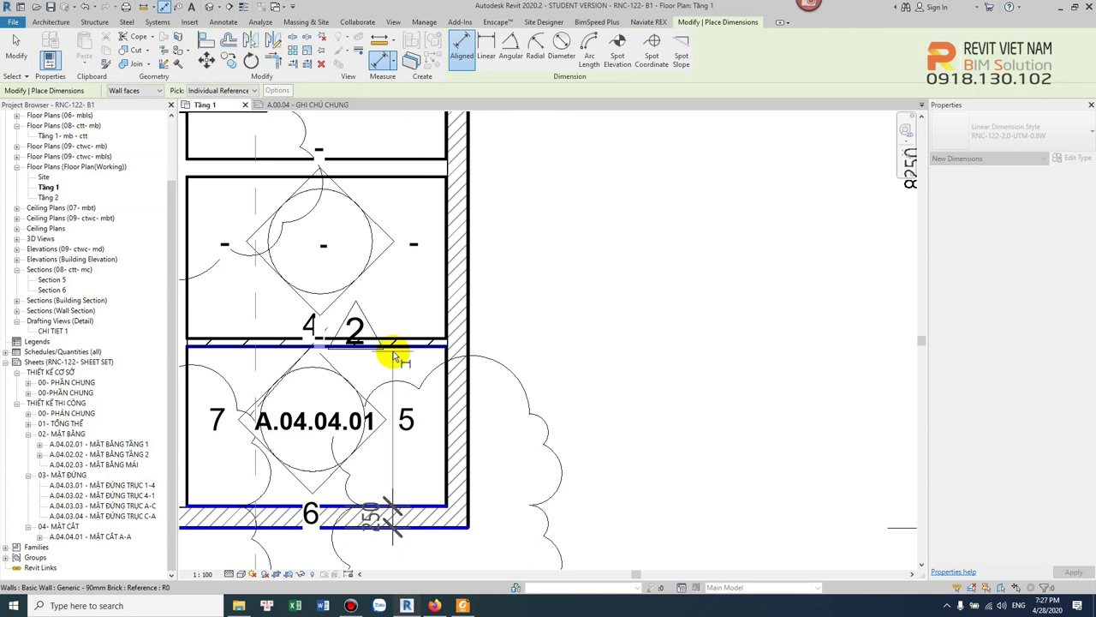
left_click(401, 344)
left_click(401, 339)
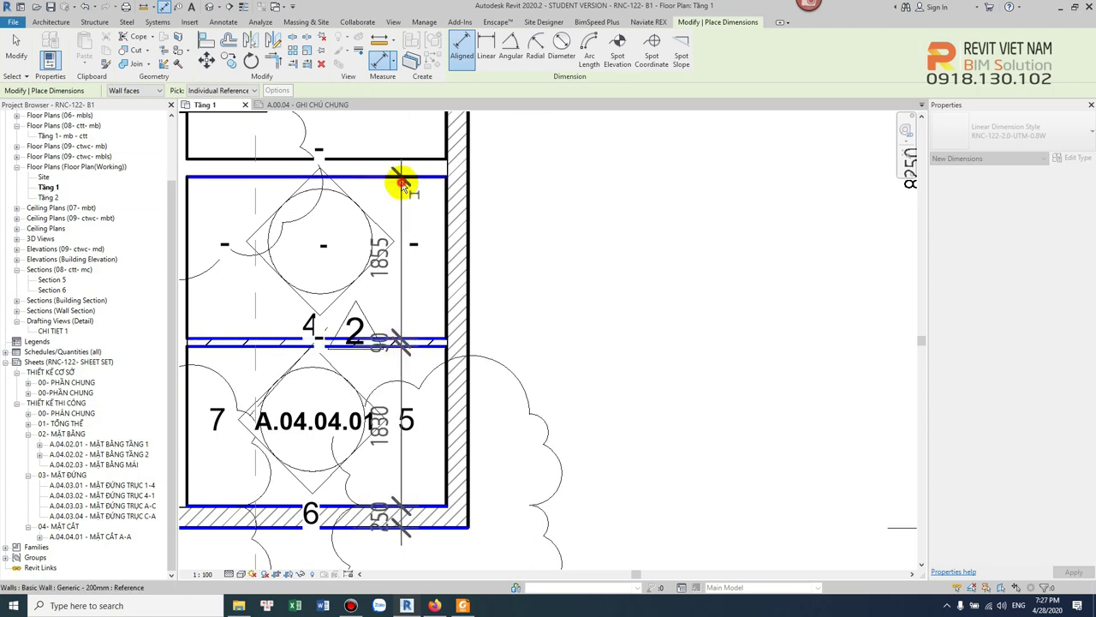
Add the 200 mm and top wall faces and place the chain beside the walls.
left_click(410, 168)
scroll(410, 168, "down", 3)
scroll(392, 225, "up", 1)
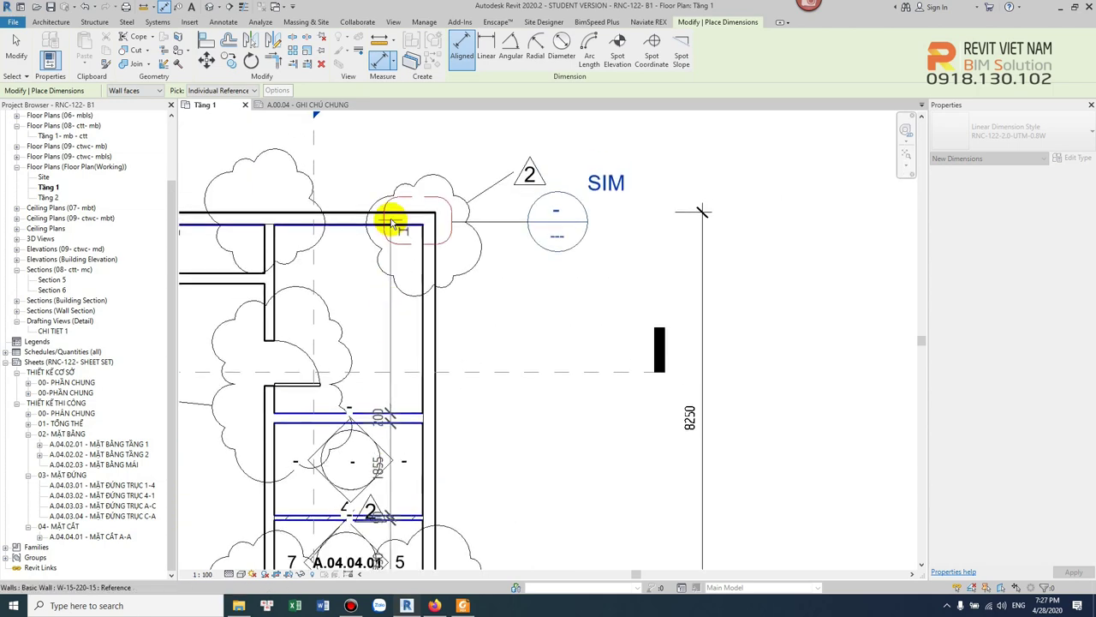
left_click(390, 223)
left_click(391, 214)
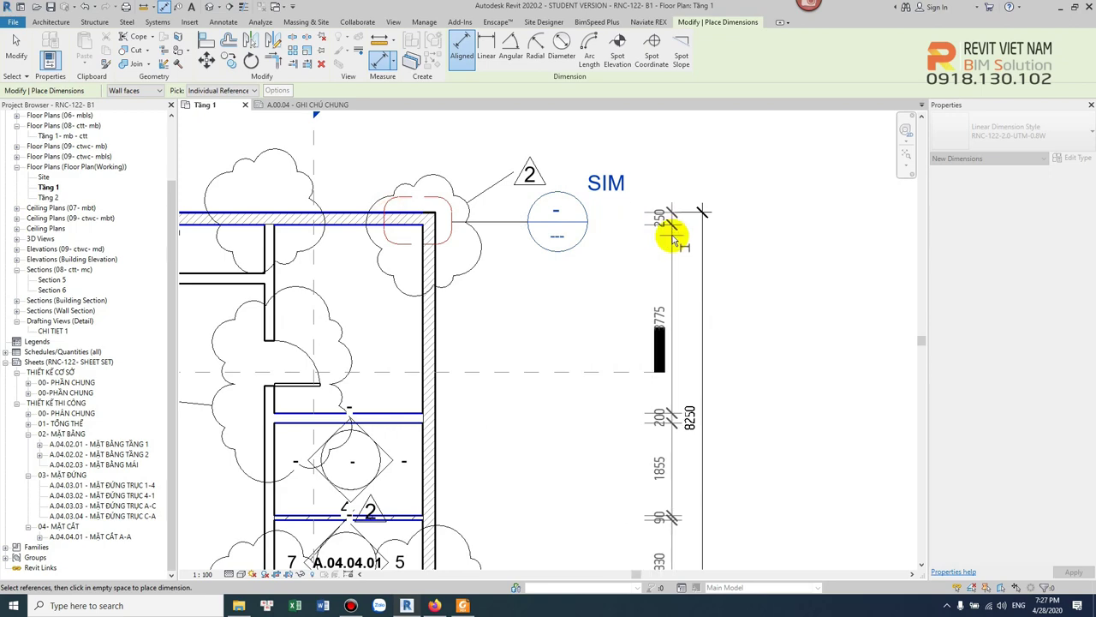
left_click(665, 241)
scroll(663, 248, "up", 2)
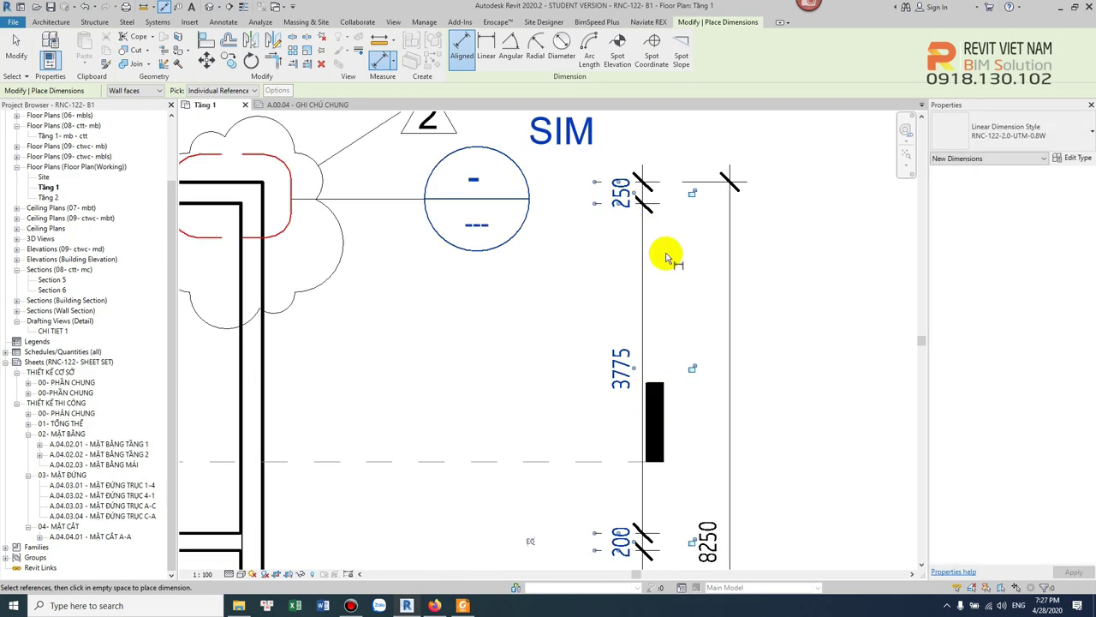
key("Escape")
Select the new chain to confirm its dimension type, leaving it unchanged.
left_click(644, 242)
left_click(660, 252)
left_click(644, 243)
left_click(1028, 129)
left_click(1032, 128)
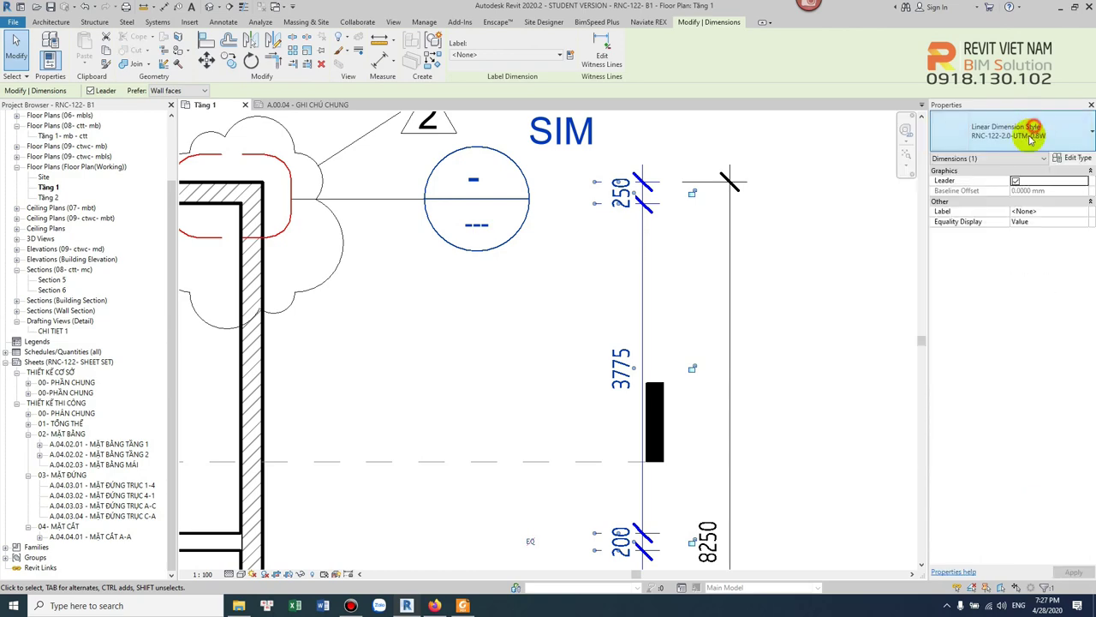
left_click(707, 262)
scroll(697, 282, "down", 2)
scroll(626, 399, "up", 2)
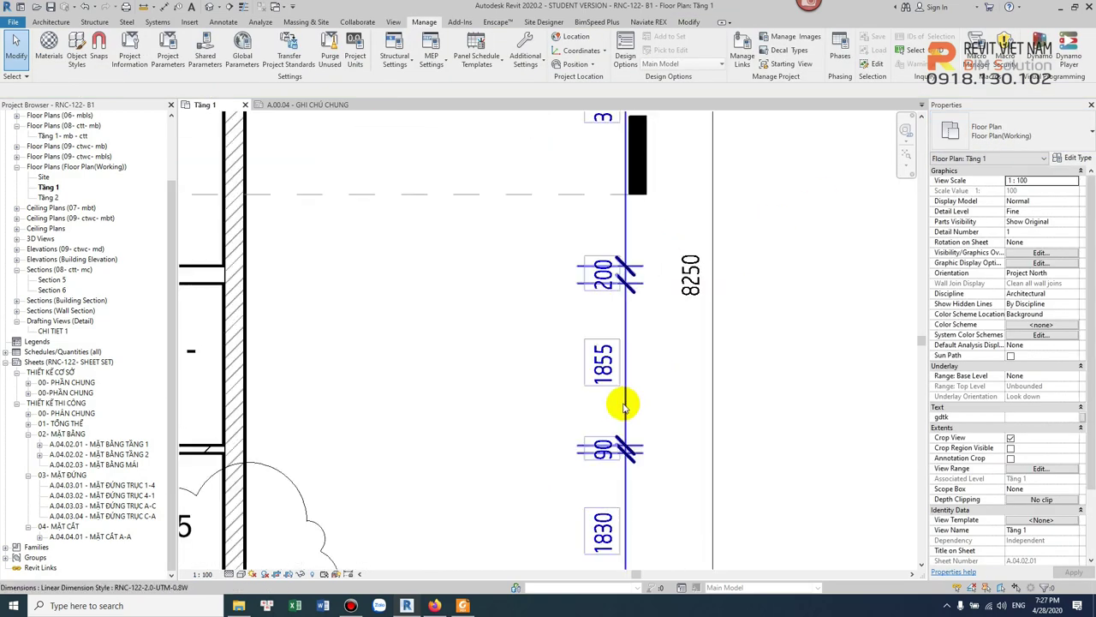
Set the dimension style's Dimension Line Snap Distance to 7 mm in Type Properties.
middle_click_drag(660, 409, 656, 323)
left_click(616, 333)
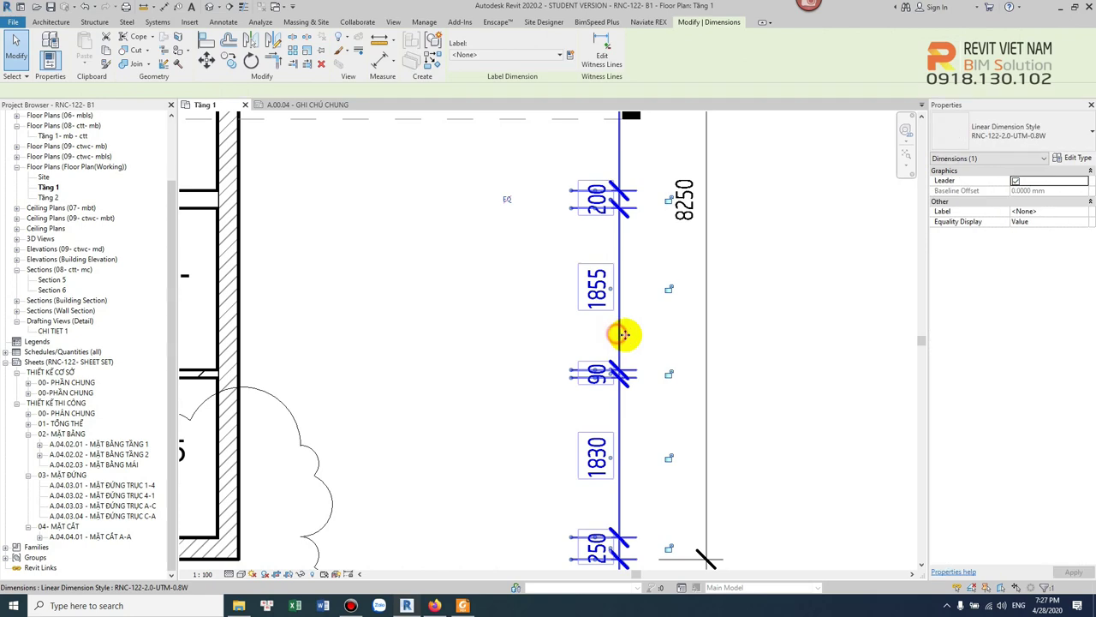
left_click(1073, 158)
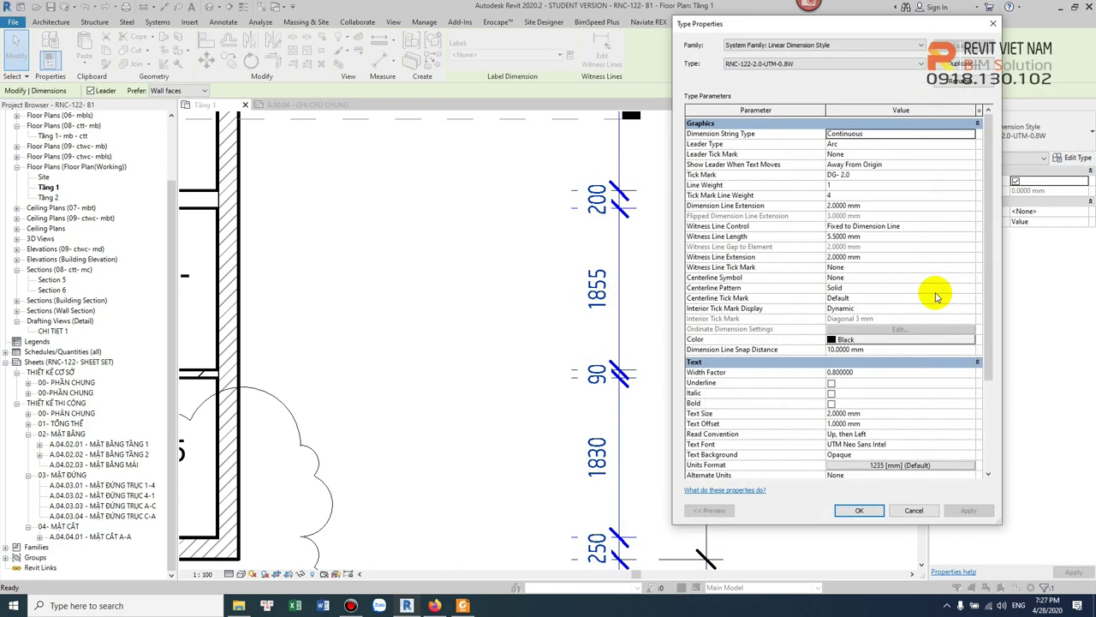
key("Escape")
scroll(746, 328, "down", 3)
scroll(651, 434, "up", 2)
scroll(624, 423, "up", 2)
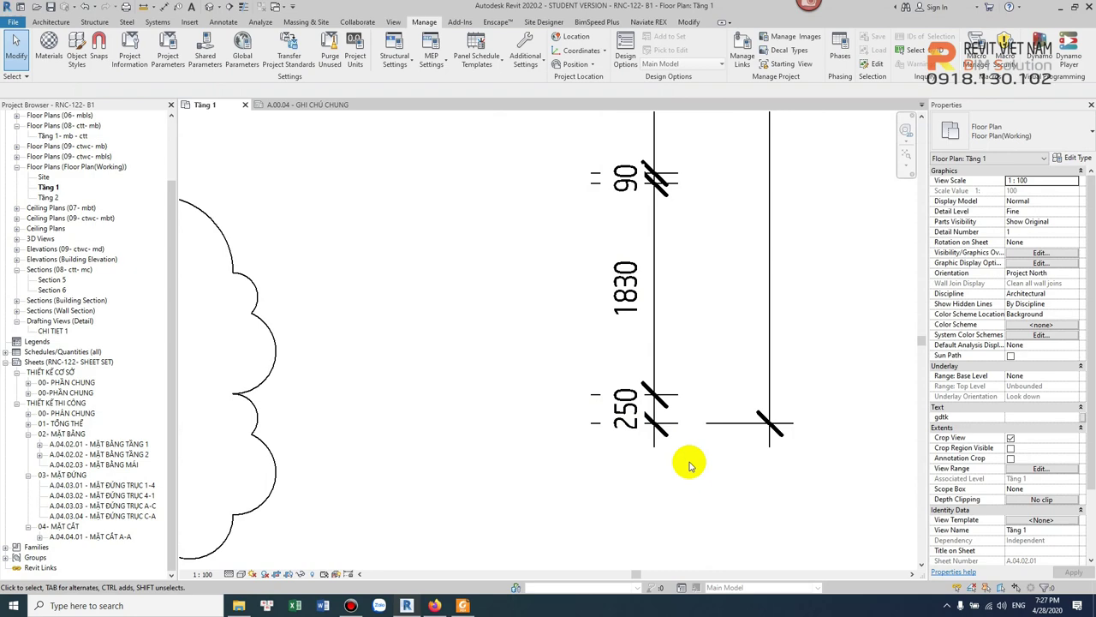
left_click(769, 325)
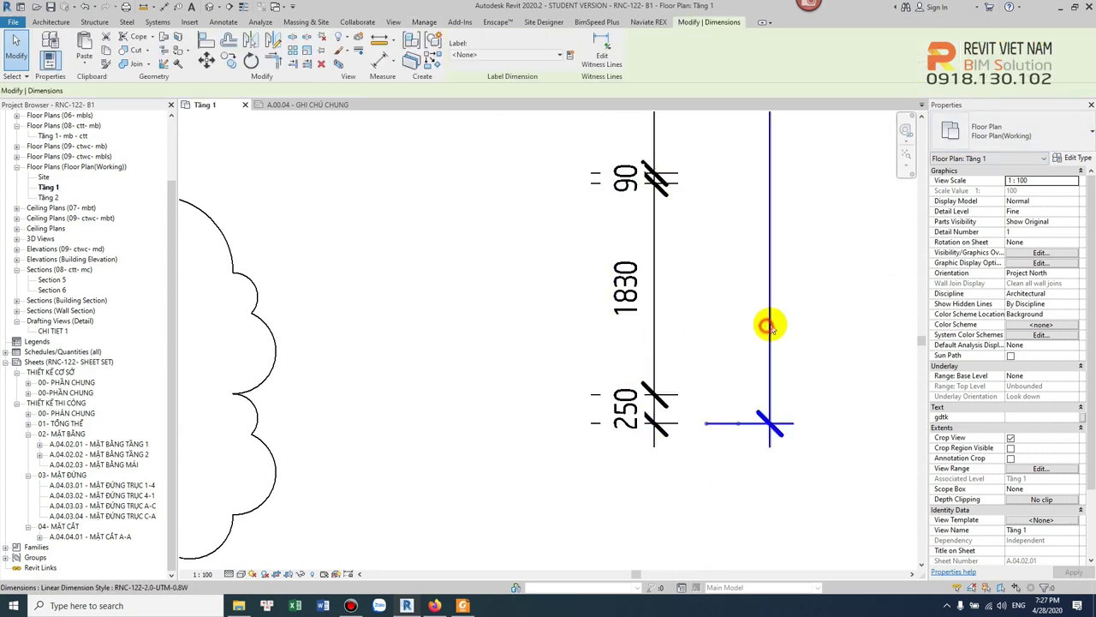
left_click(1072, 162)
type("7.5")
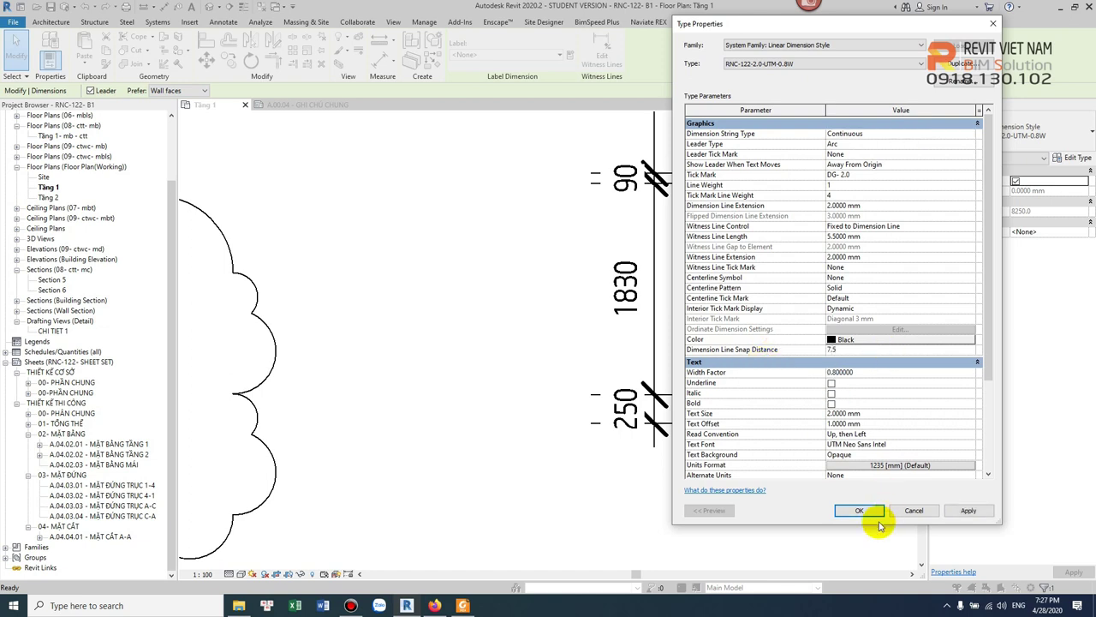
left_click(859, 510)
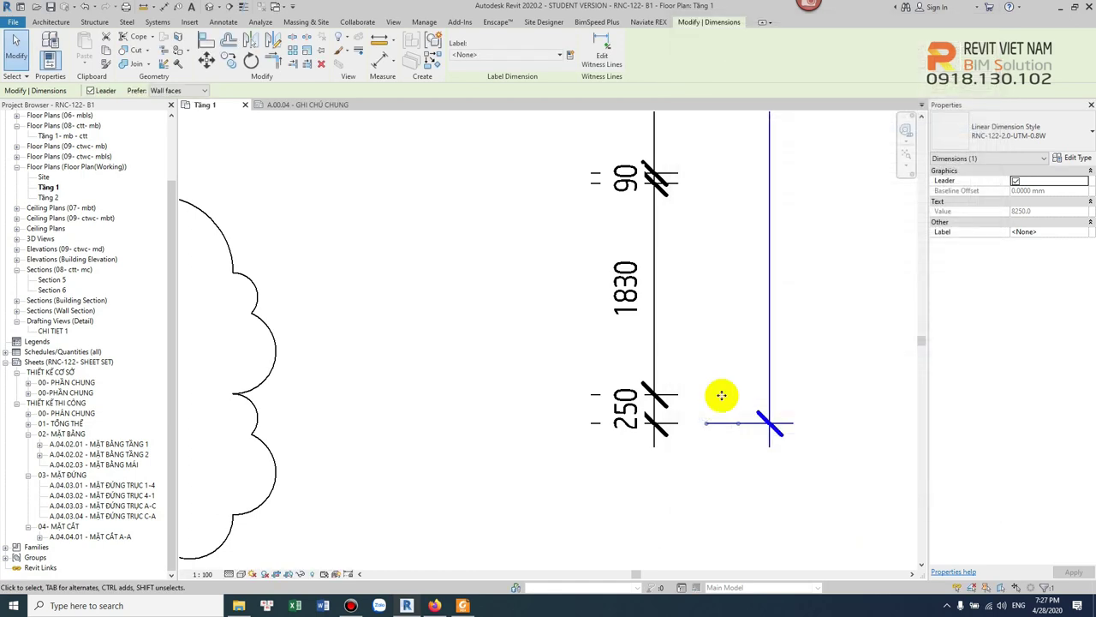
Drag the 8250 dimension line toward the new wall chain.
left_click(710, 360)
left_click(655, 345)
left_click_drag(655, 345, 690, 351)
Zoom to check the snapped 8250 dimension, then select and clear the 250 wall chain.
scroll(712, 453, "up", 2)
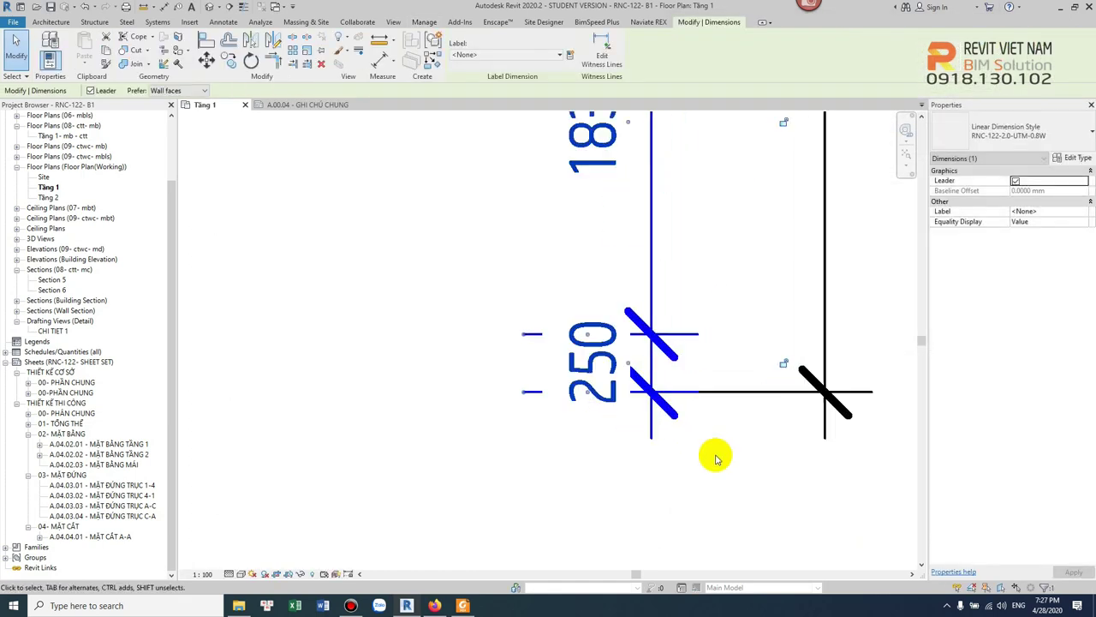
scroll(664, 400, "up", 3)
scroll(750, 396, "down", 2)
scroll(668, 382, "down", 2)
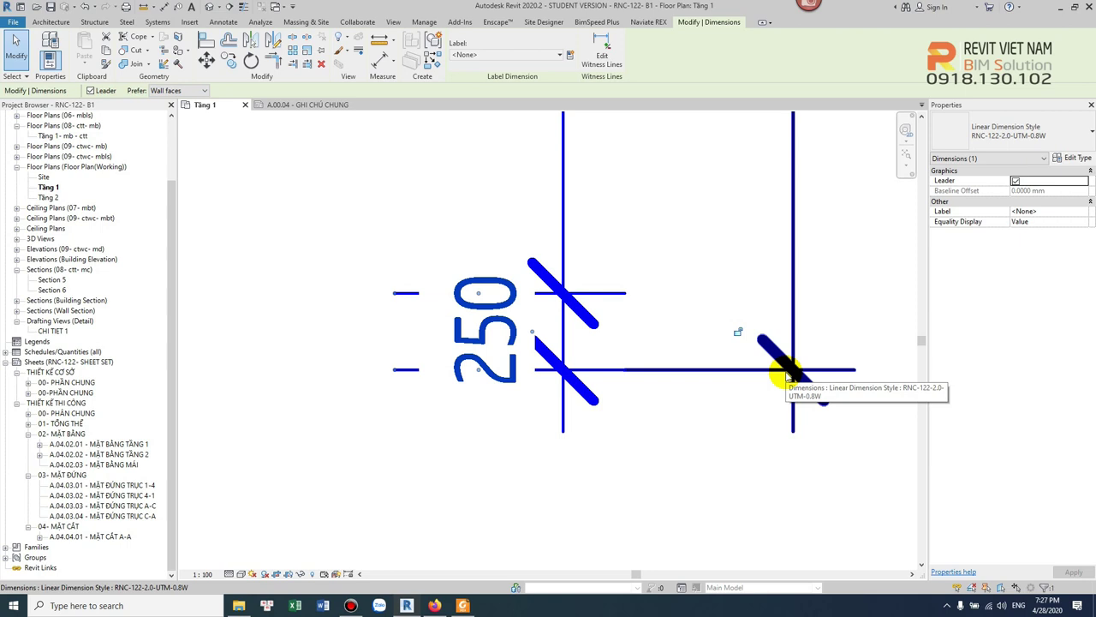
key("Escape")
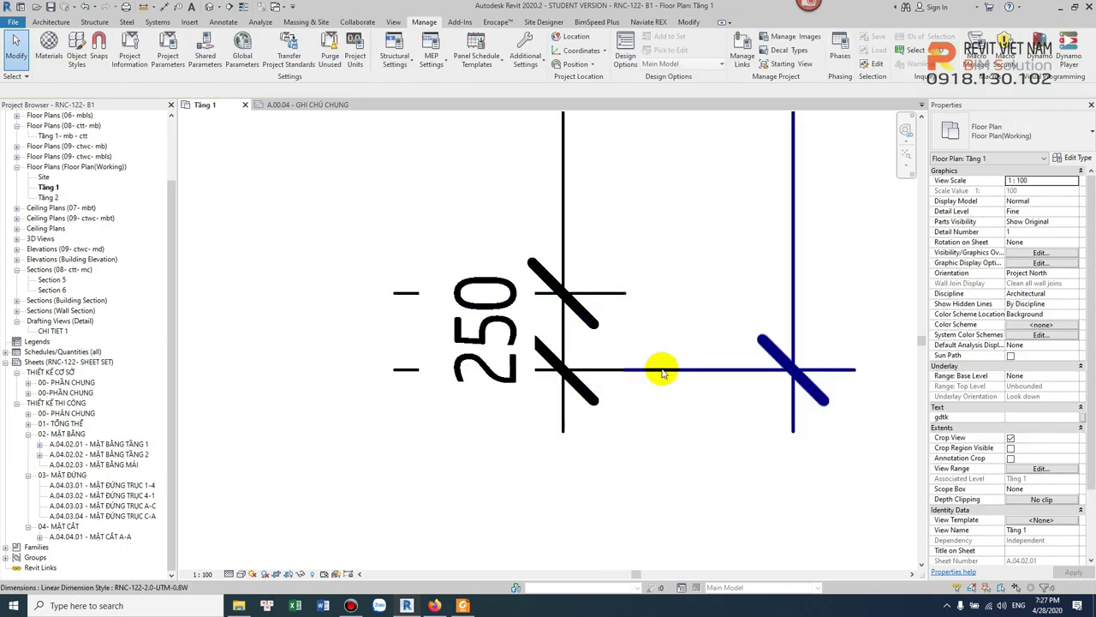
left_click(660, 372)
left_click(582, 370)
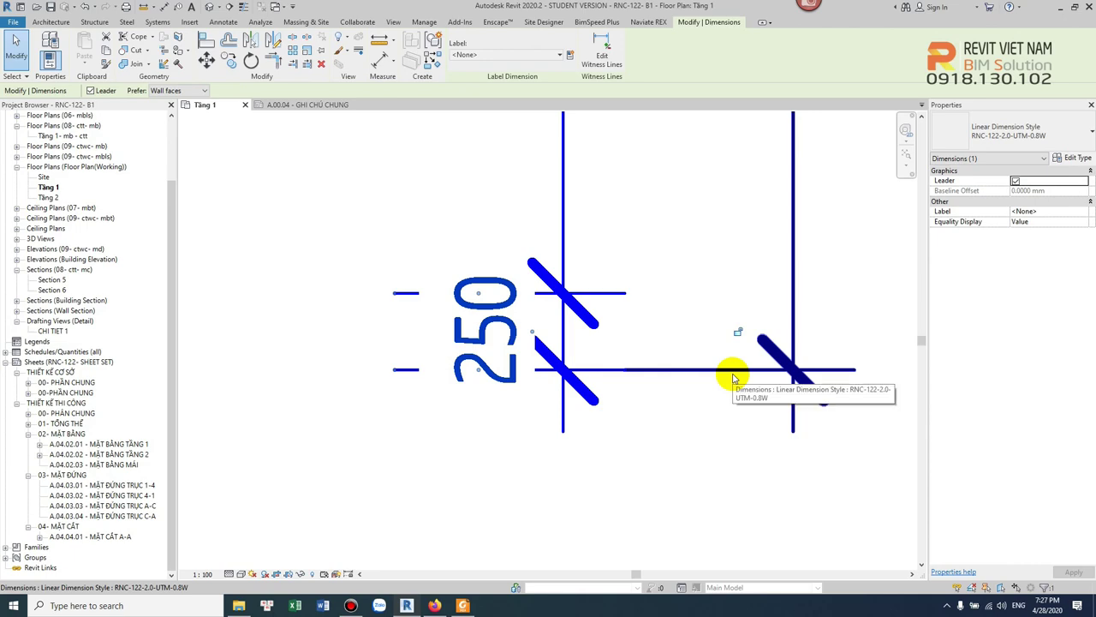
scroll(729, 375, "down", 2)
scroll(734, 366, "down", 2)
key("Escape")
scroll(568, 386, "down", 2)
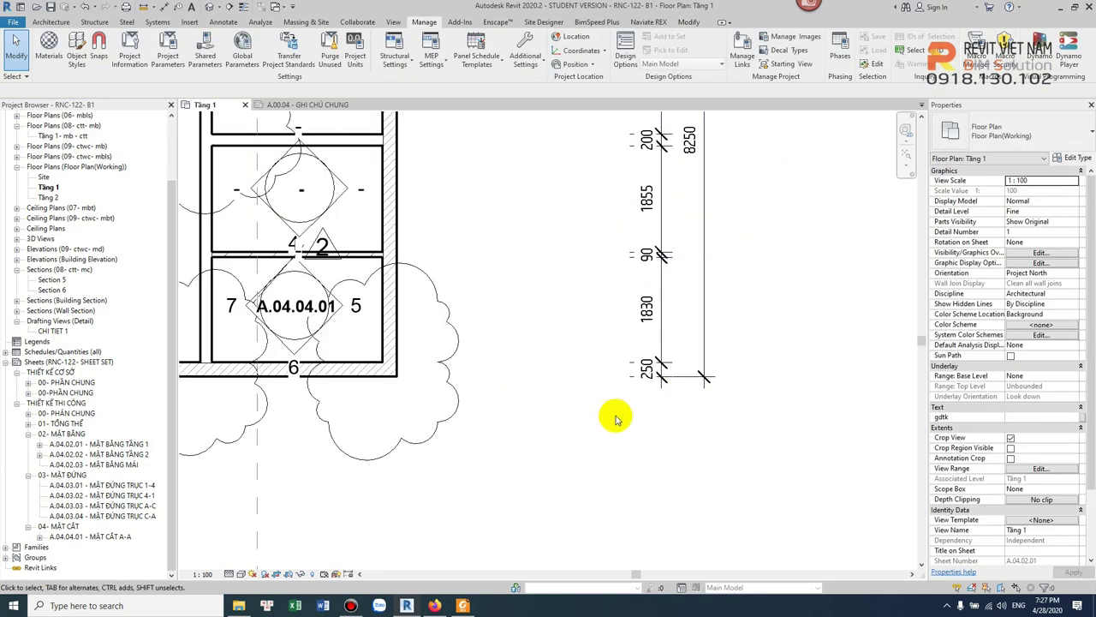
Dimension from the bottom wall face to both top wall faces, placed beside the chain.
key("i")
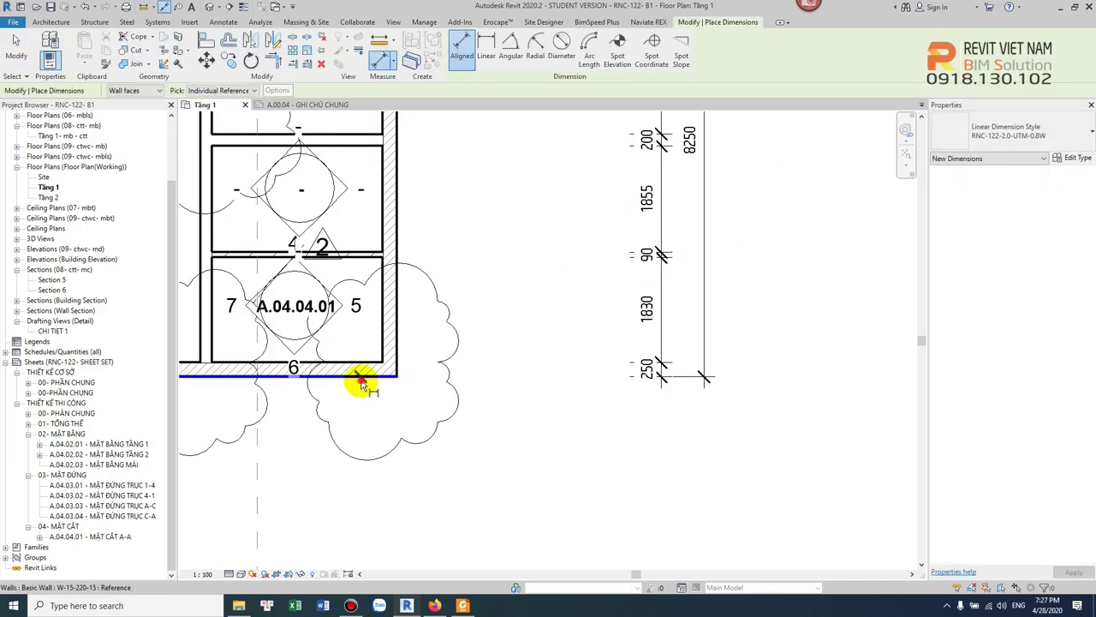
left_click(361, 374)
left_click(360, 147)
left_click(361, 132)
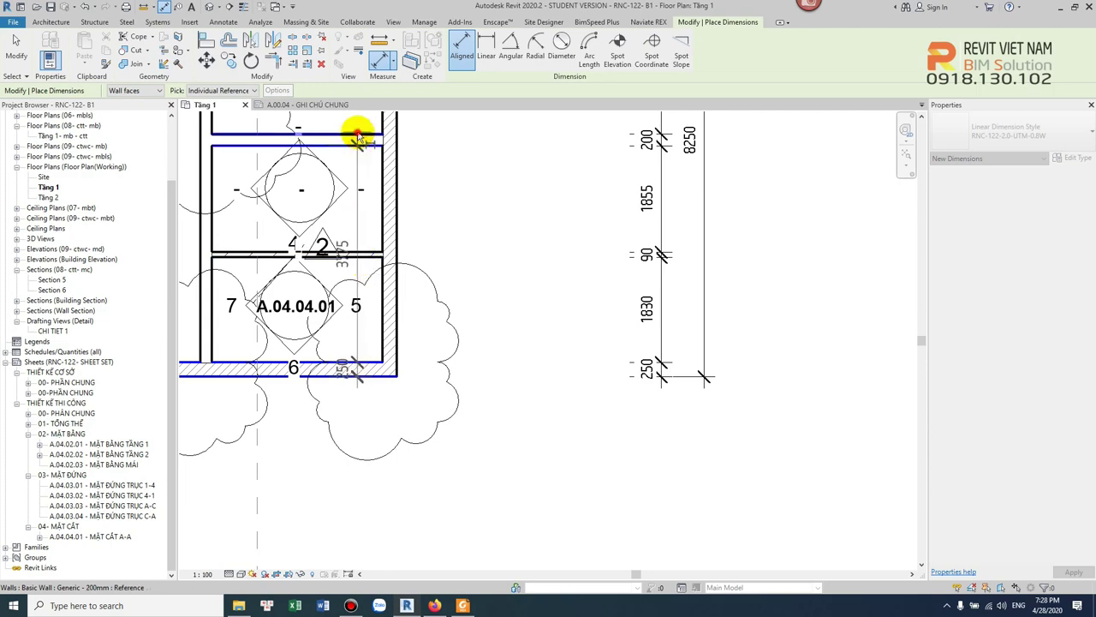
left_click(626, 220)
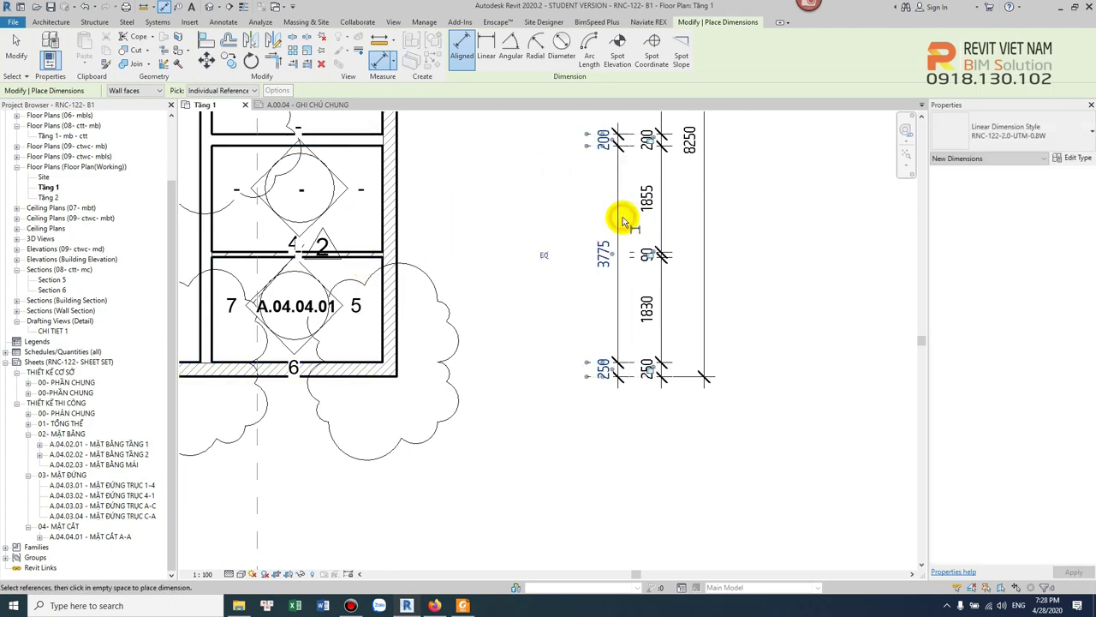
scroll(623, 362, "up", 2)
key("Escape")
Select the two 250 dimensions and the new chain to compare them.
scroll(623, 377, "up", 3)
left_click(636, 371)
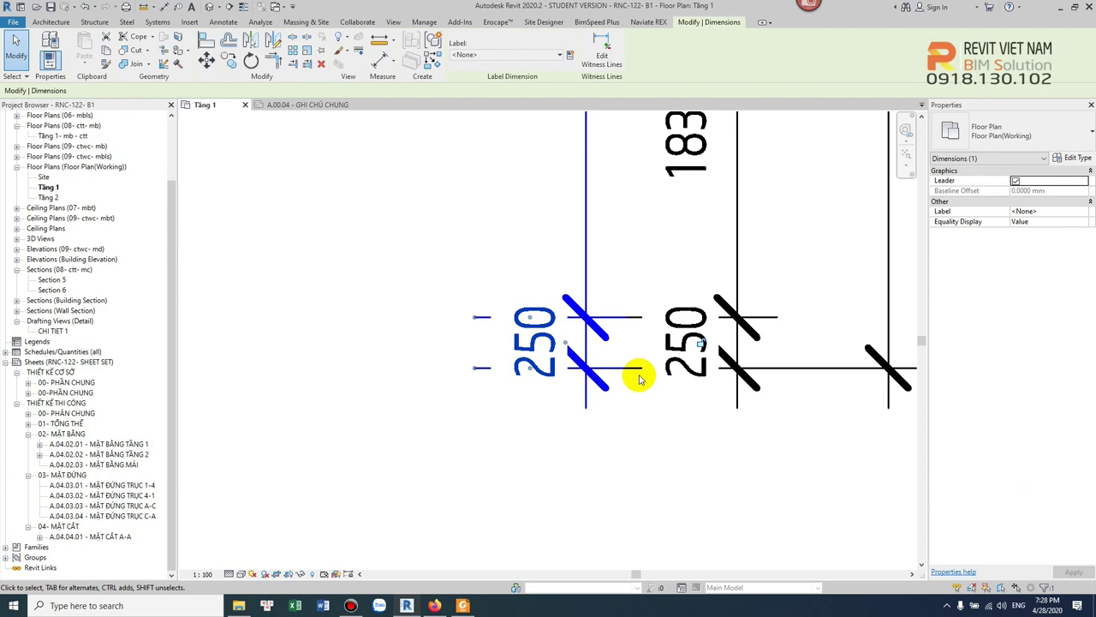
left_click(623, 373)
scroll(613, 343, "down", 1)
left_click(599, 320)
scroll(597, 318, "down", 2)
scroll(634, 325, "down", 2)
scroll(675, 332, "down", 2)
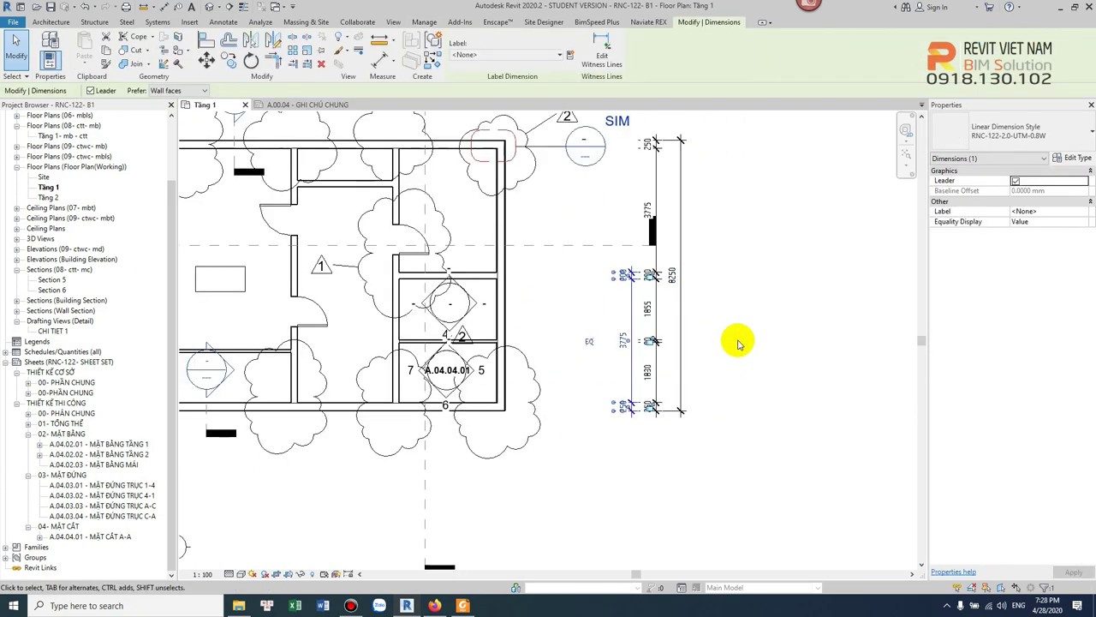
key("Escape")
scroll(624, 191, "up", 2)
scroll(666, 350, "up", 2)
scroll(627, 388, "down", 1)
scroll(627, 388, "down", 1)
scroll(588, 331, "down", 1)
scroll(620, 299, "up", 1)
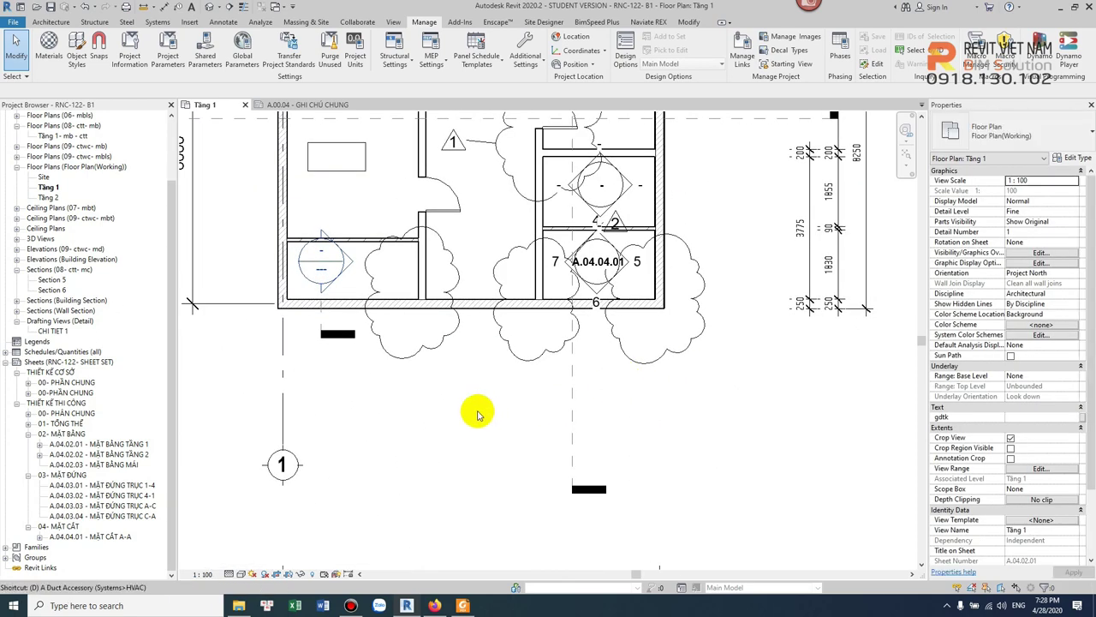
Start an aligned dimension from the left exterior wall through the first two interior walls.
key("i")
left_click(274, 276)
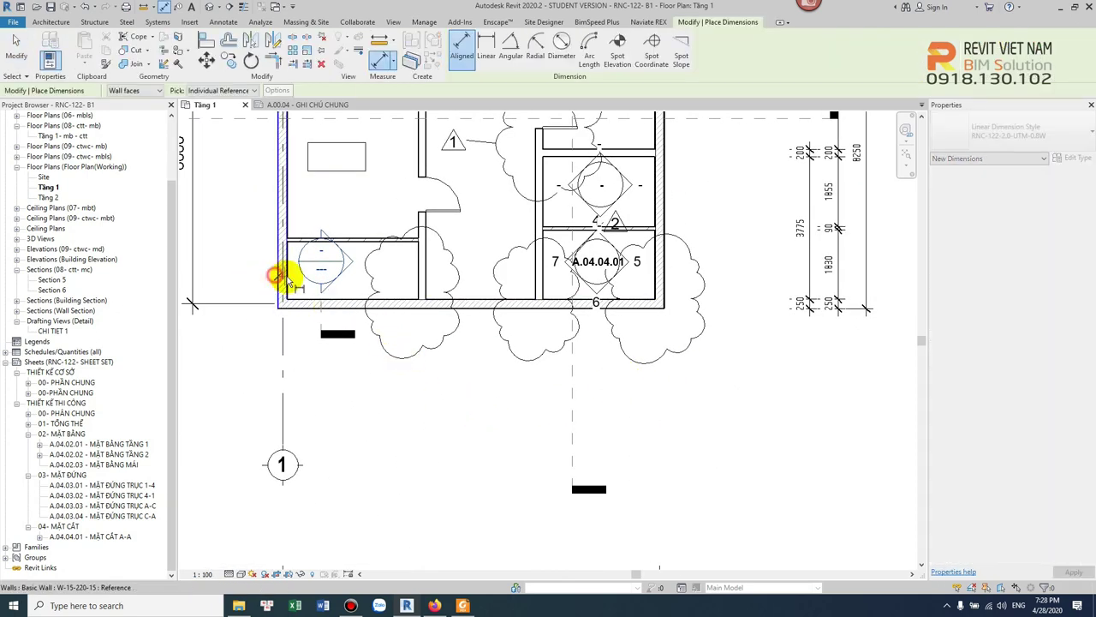
left_click(432, 276)
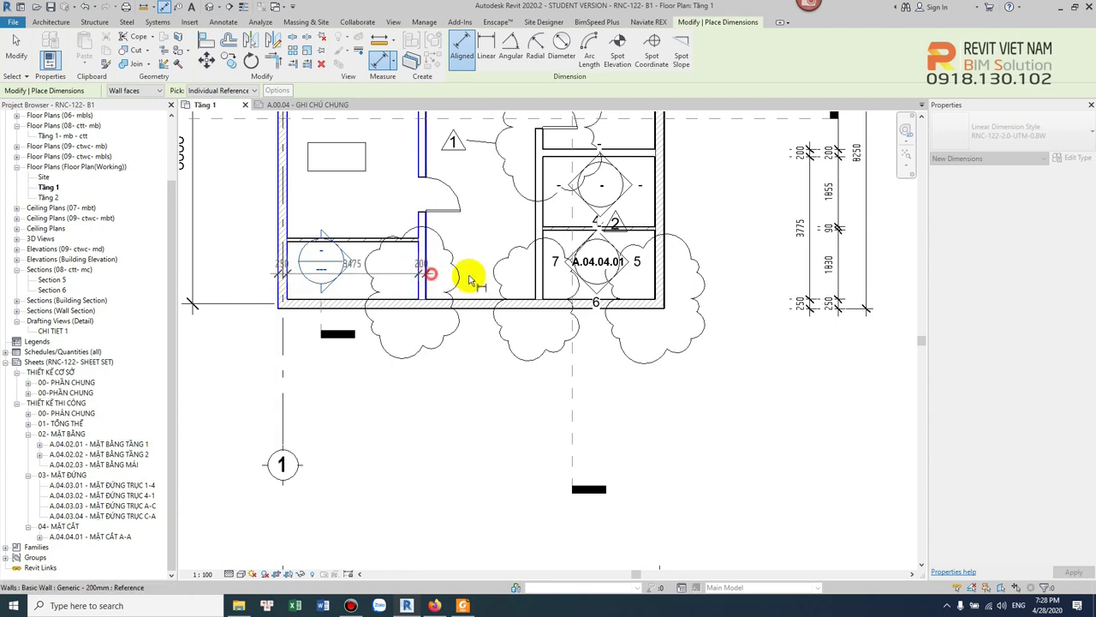
left_click(544, 276)
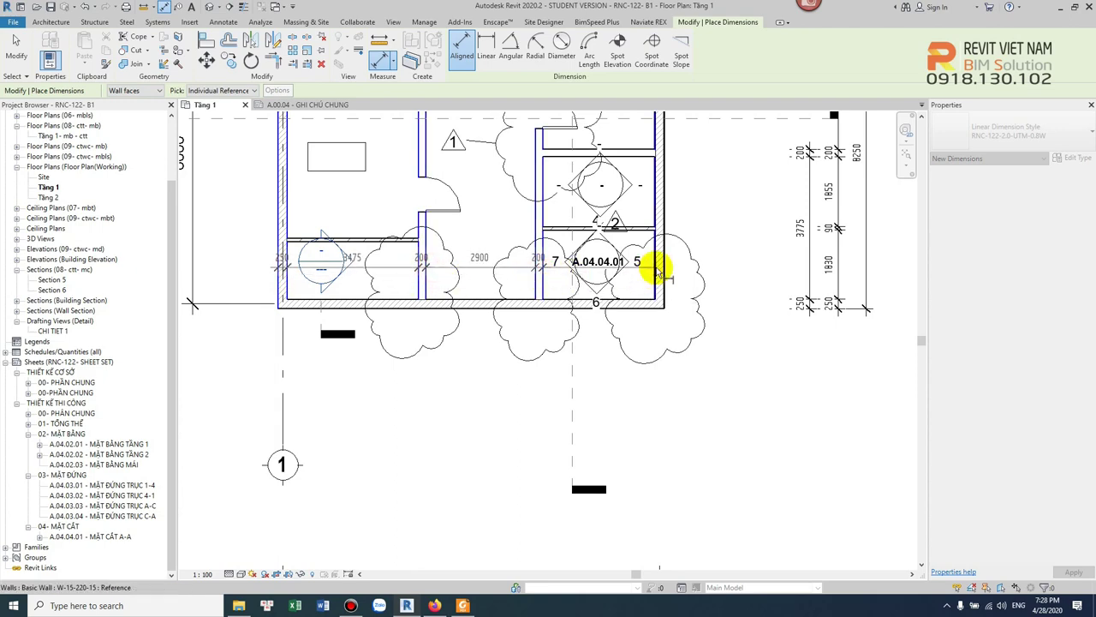
Place the 250, 3475, 200, 2900, 200, 2975, 250 chain below the plan and reposition it.
scroll(659, 411, "down", 2)
middle_click_drag(656, 465, 670, 282)
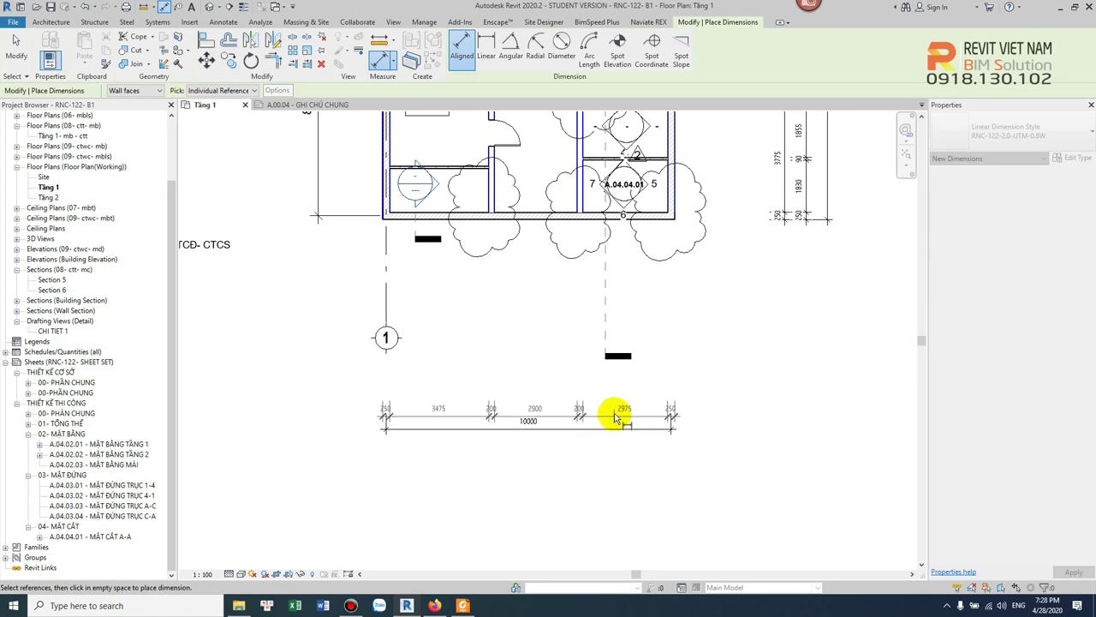
left_click(606, 419)
scroll(429, 439, "up", 2)
key("Escape")
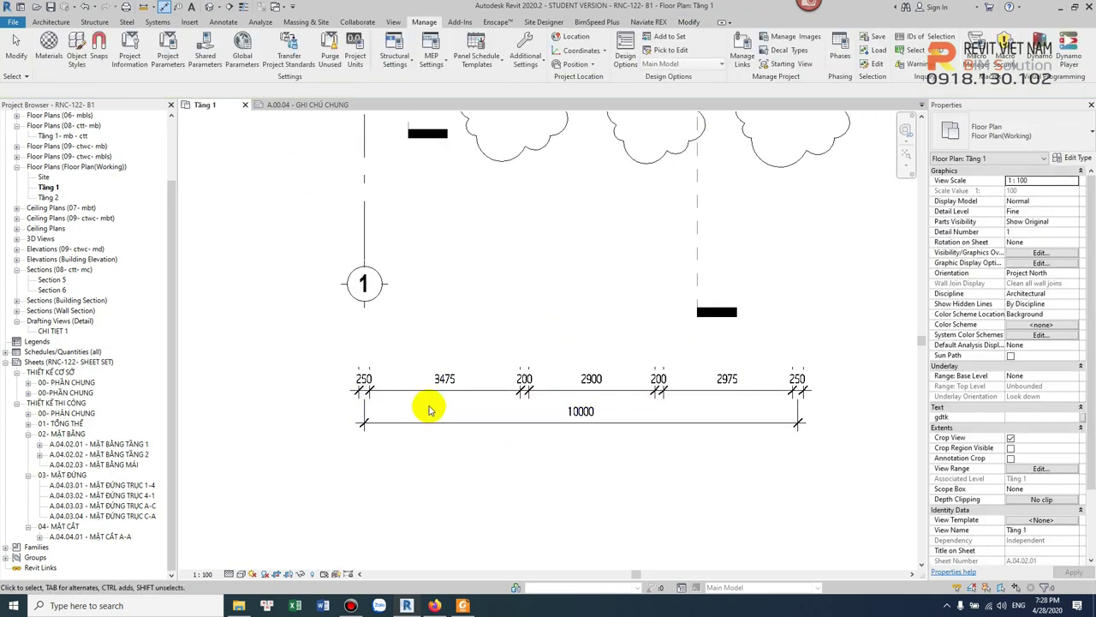
left_click(428, 396)
mouse_move(421, 391)
left_mouse_down()
mouse_move(403, 345)
mouse_move(402, 395)
left_mouse_up()
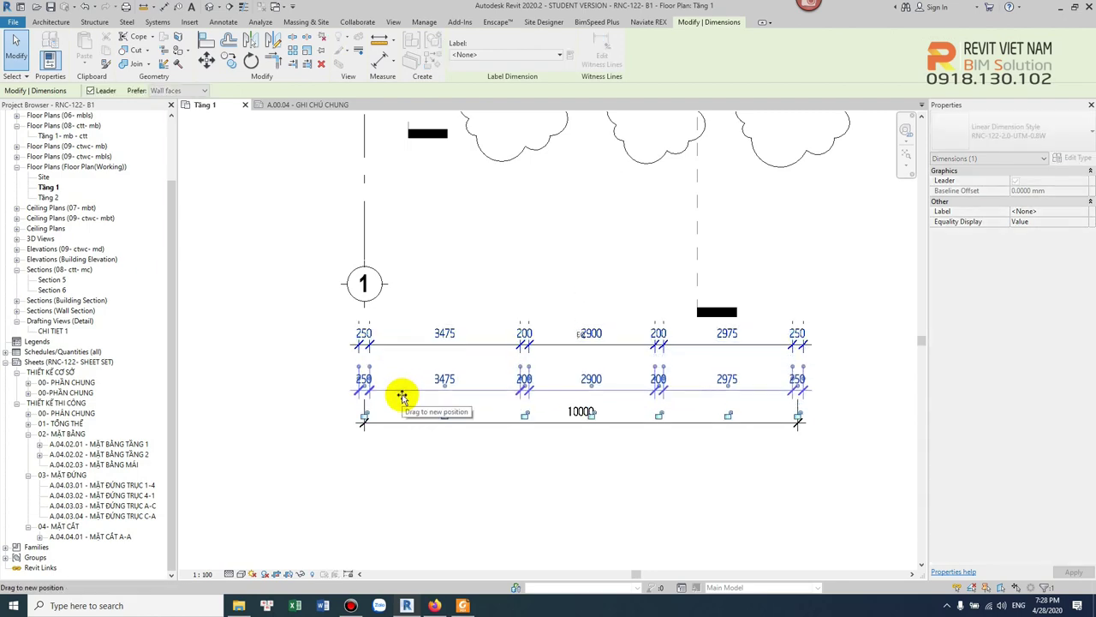
Discard the copied string and zoom in to inspect the 10000 and 200/2900/200 dimensions.
key("Escape")
scroll(479, 428, "up", 2)
scroll(497, 411, "up", 2)
scroll(502, 380, "up", 2)
middle_click_drag(502, 380, 655, 358)
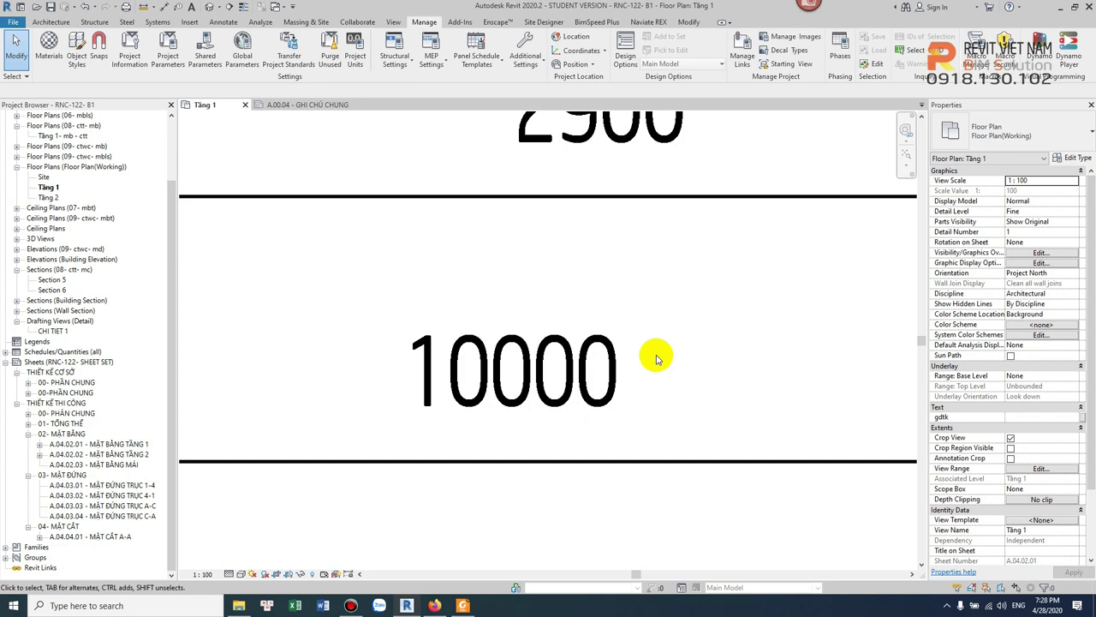
scroll(656, 358, "down", 2)
middle_click_drag(648, 367, 643, 403)
scroll(643, 404, "down", 1)
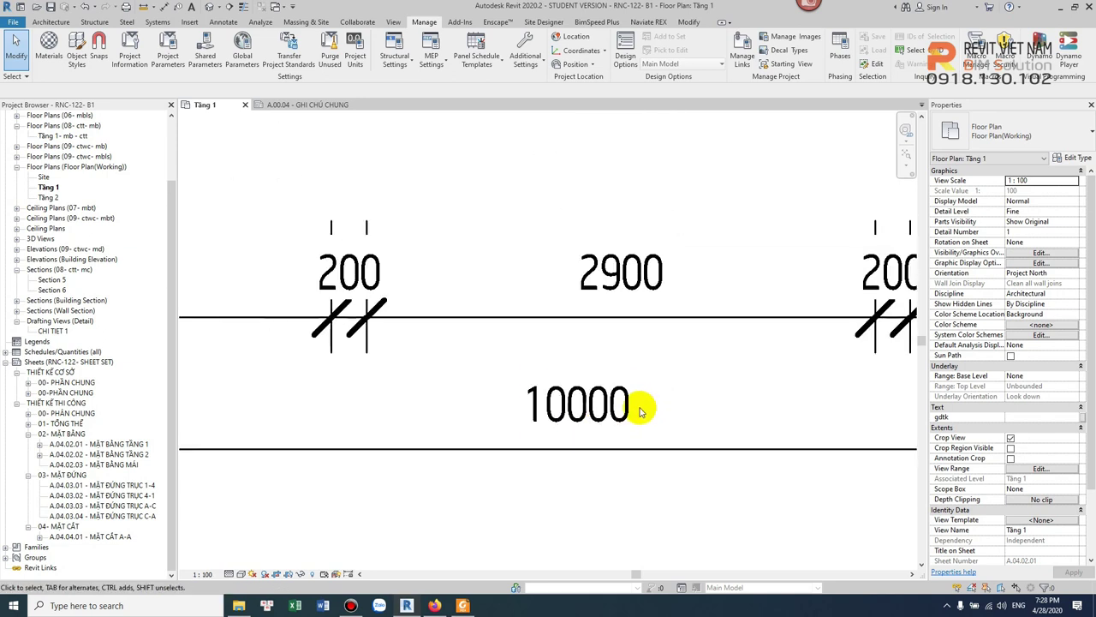
scroll(629, 398, "down", 1)
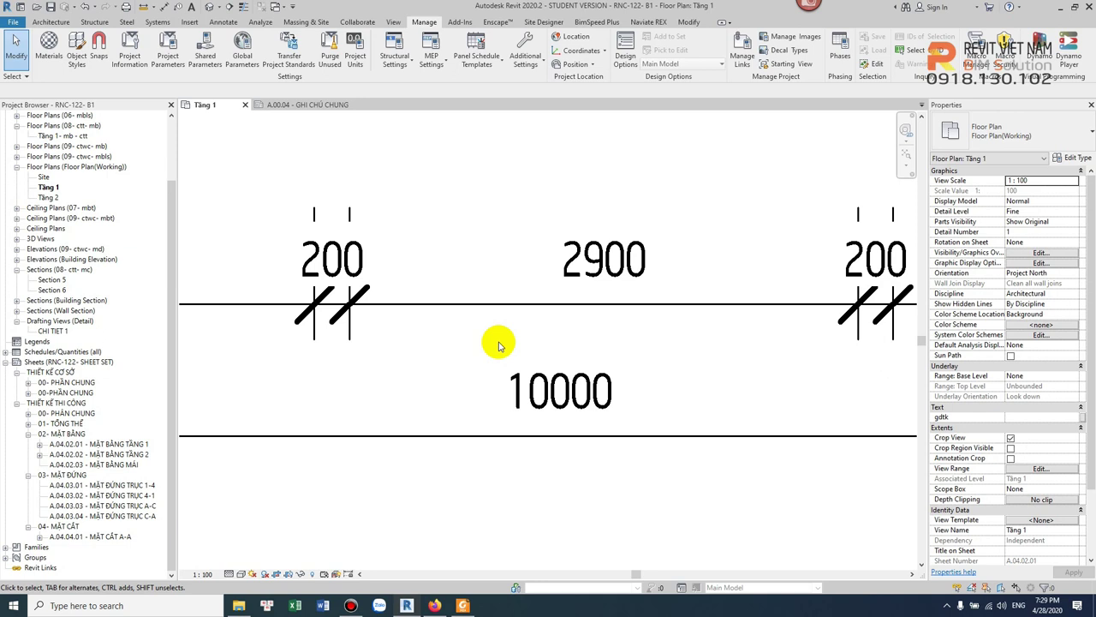
Select both dimension strings and drag them up, placing the 10000 dimension just beneath the wall chain.
scroll(478, 368, "down", 2)
scroll(523, 399, "down", 2)
scroll(655, 386, "up", 1)
scroll(623, 408, "down", 1)
scroll(617, 403, "down", 2)
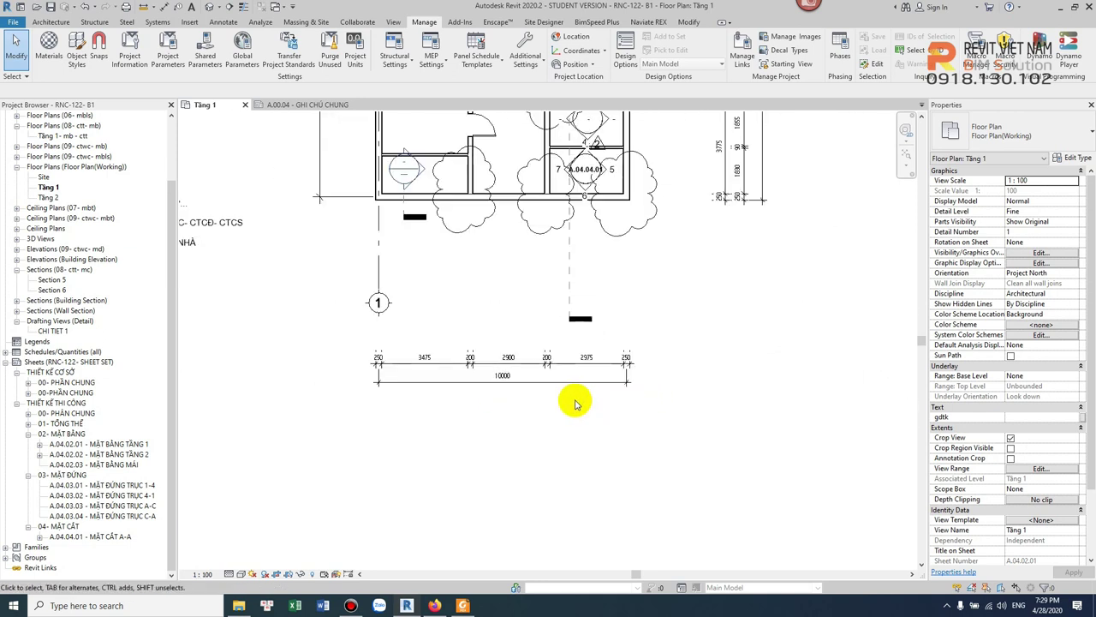
left_click(557, 362)
left_click_drag(568, 362, 563, 261)
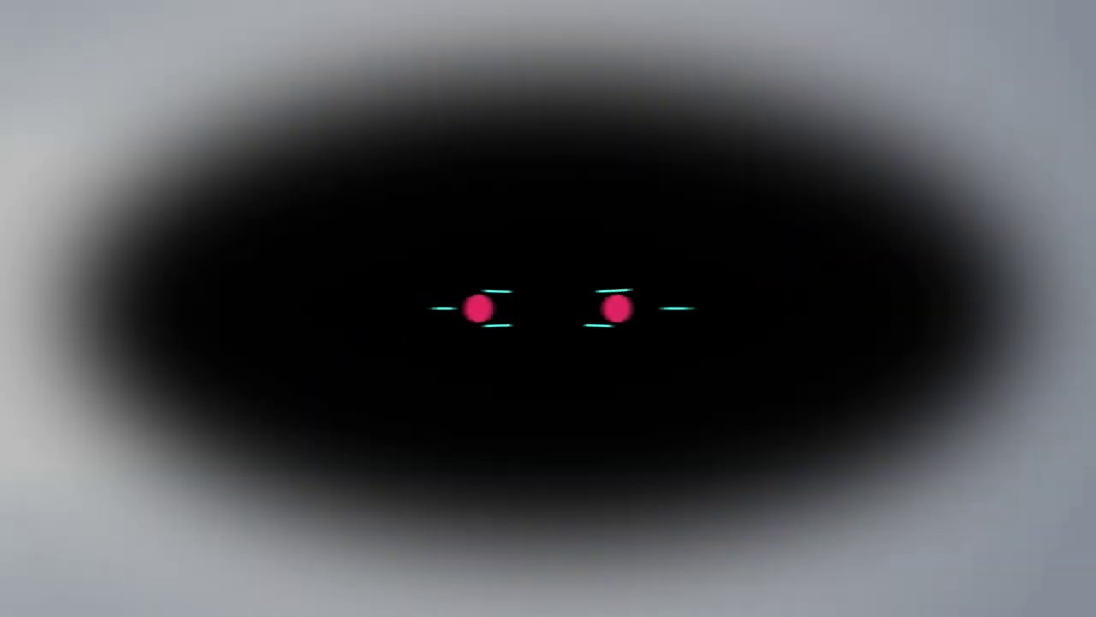